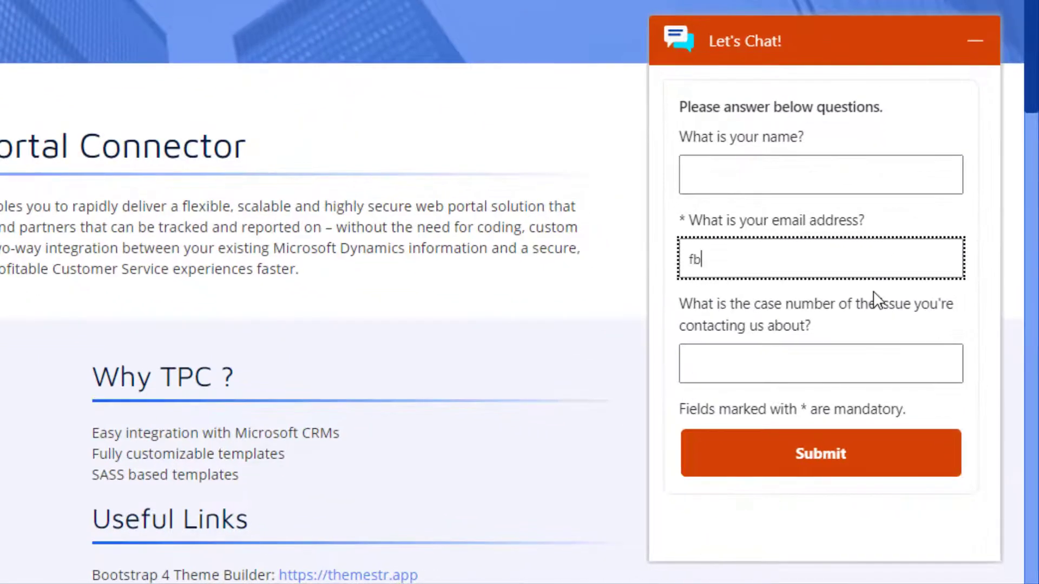
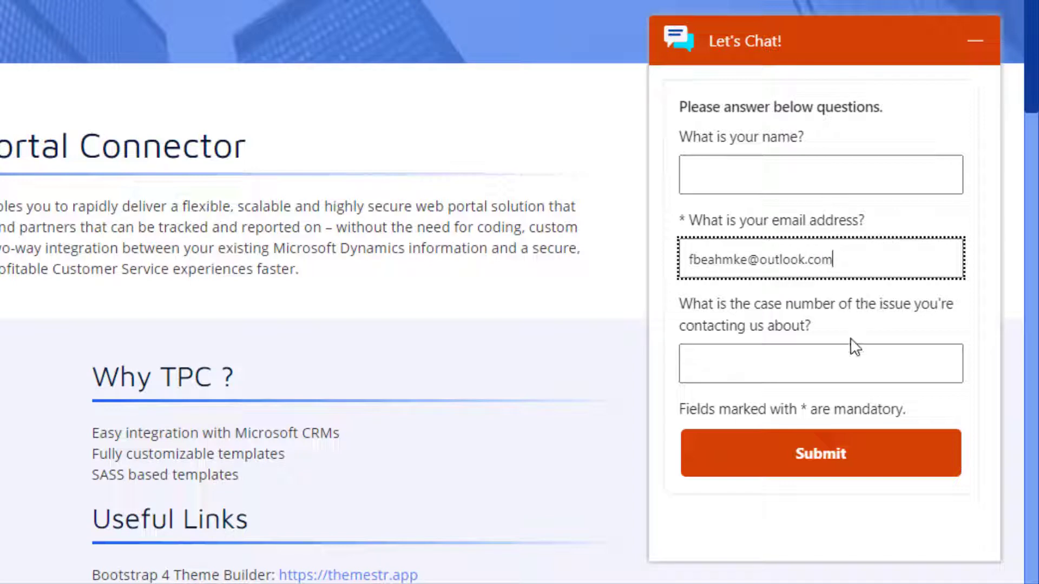
Submit the pre-chat form with the customer's email and send 'where is my order' to the bot
{"action": "left_click", "coordinate": [852, 467]}
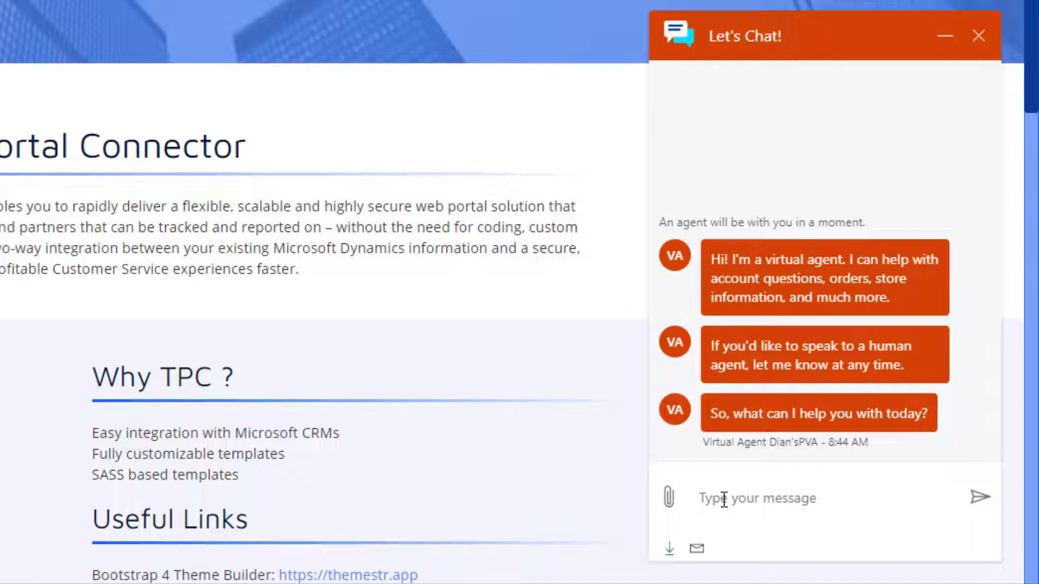
{"action": "type", "text": "where is my"}
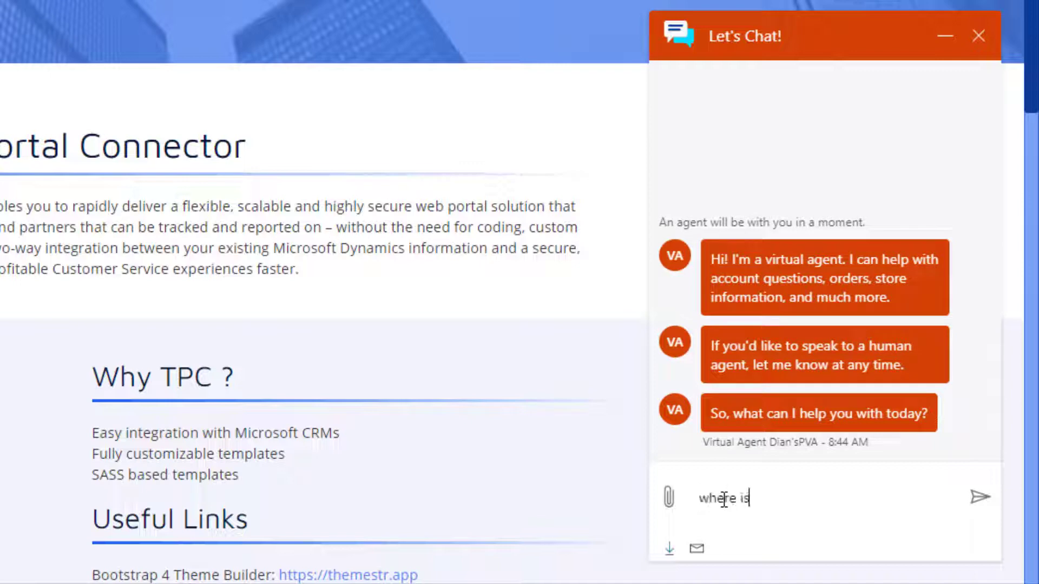
{"action": "type", "text": " ord"}
{"action": "key", "text": "BackSpace"}
{"action": "type", "text": "rder"}
{"action": "key", "text": "Return"}
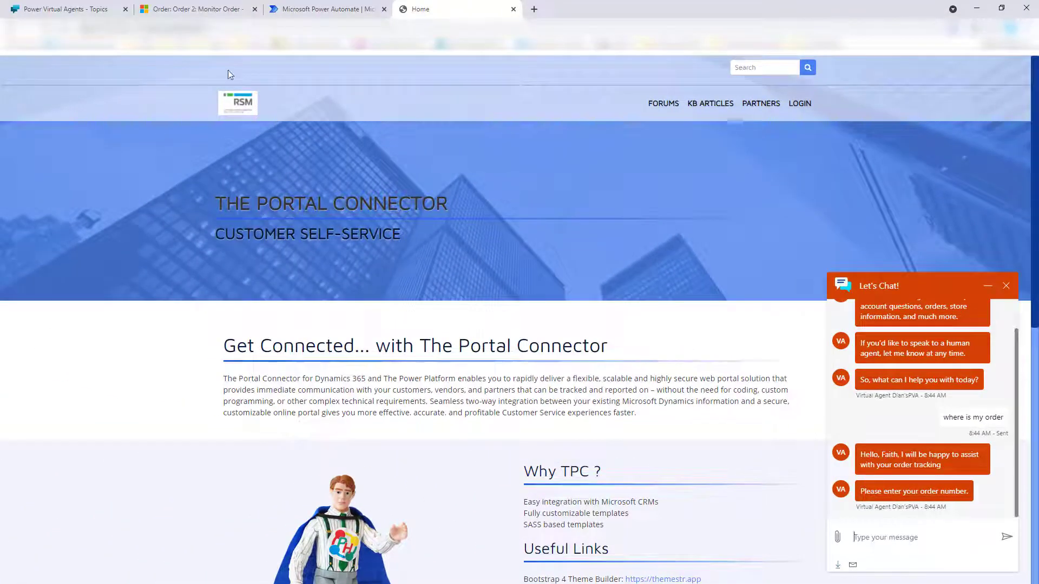
Copy the order ID from the Monitor Order record and return to the portal chat
{"action": "left_click", "coordinate": [191, 6]}
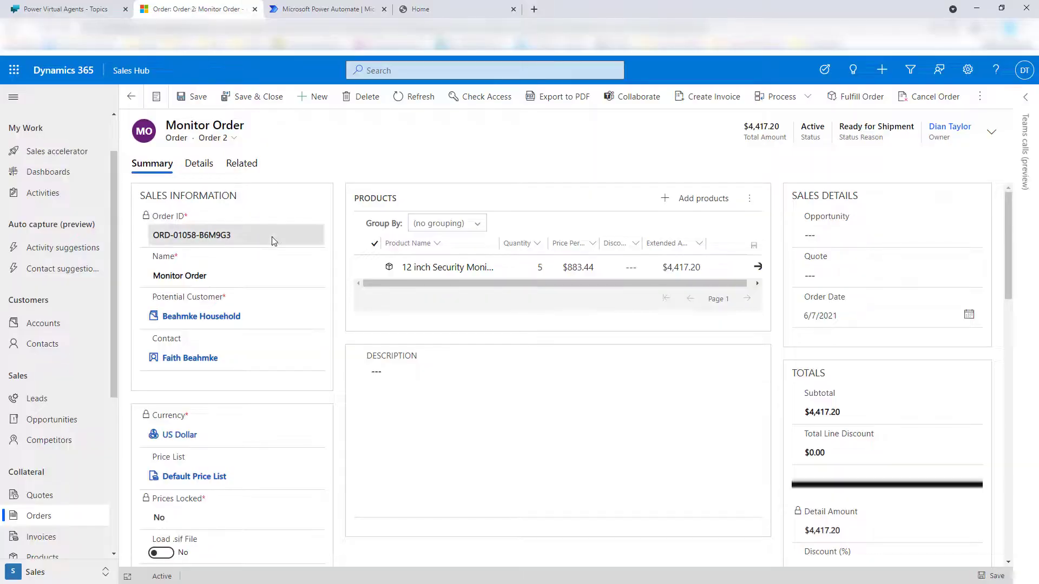
{"action": "left_click_drag", "start_coordinate": [273, 236], "coordinate": [145, 238]}
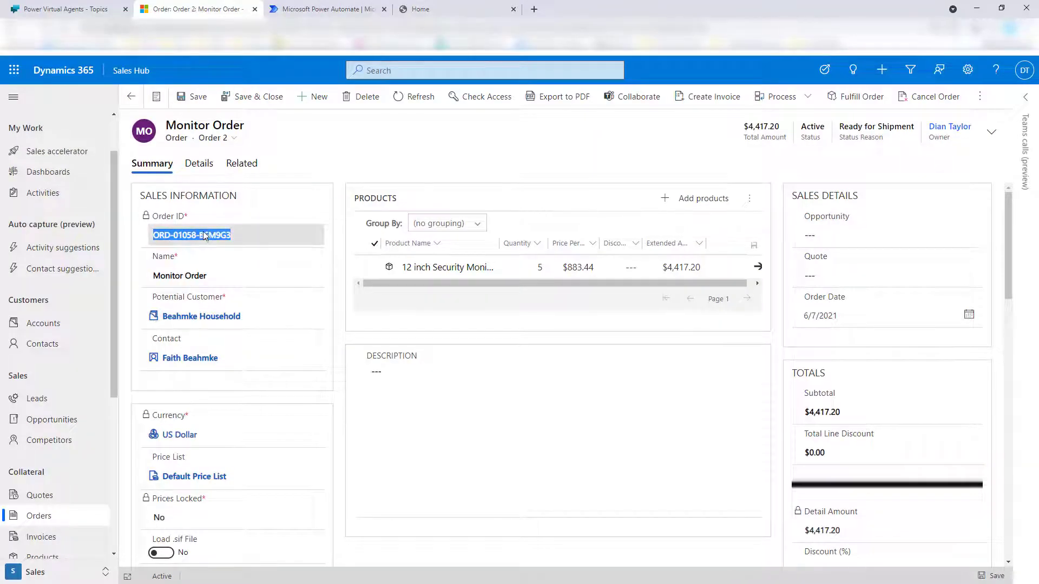
{"action": "key", "text": "ctrl+c"}
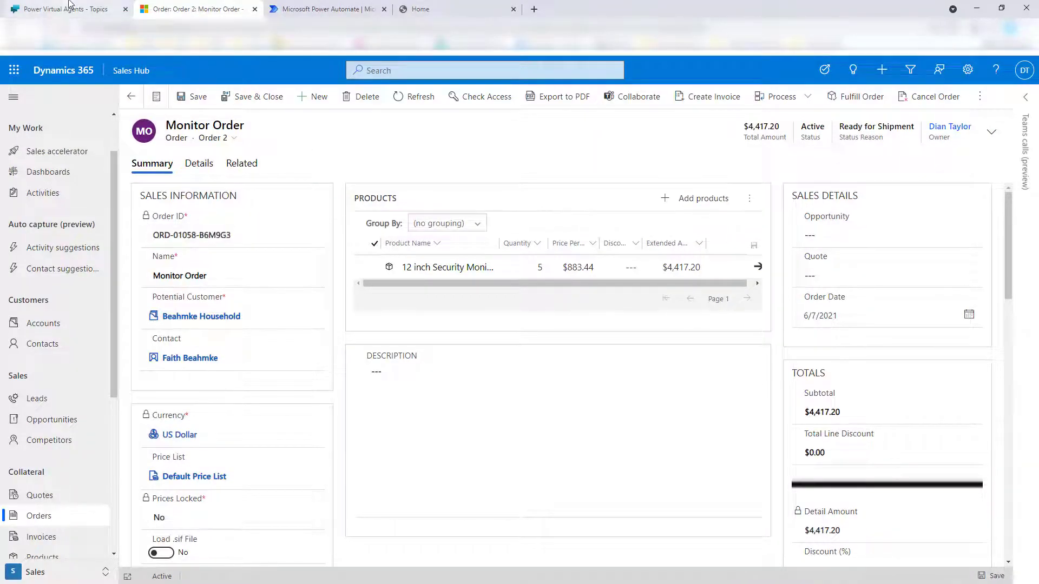
{"action": "left_click", "coordinate": [69, 4]}
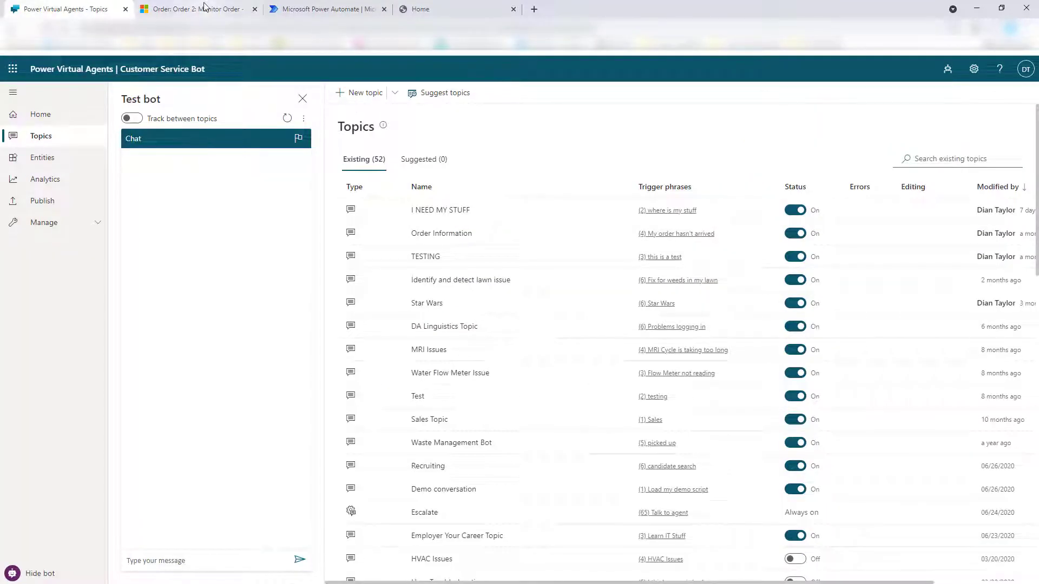
{"action": "left_click", "coordinate": [420, 9]}
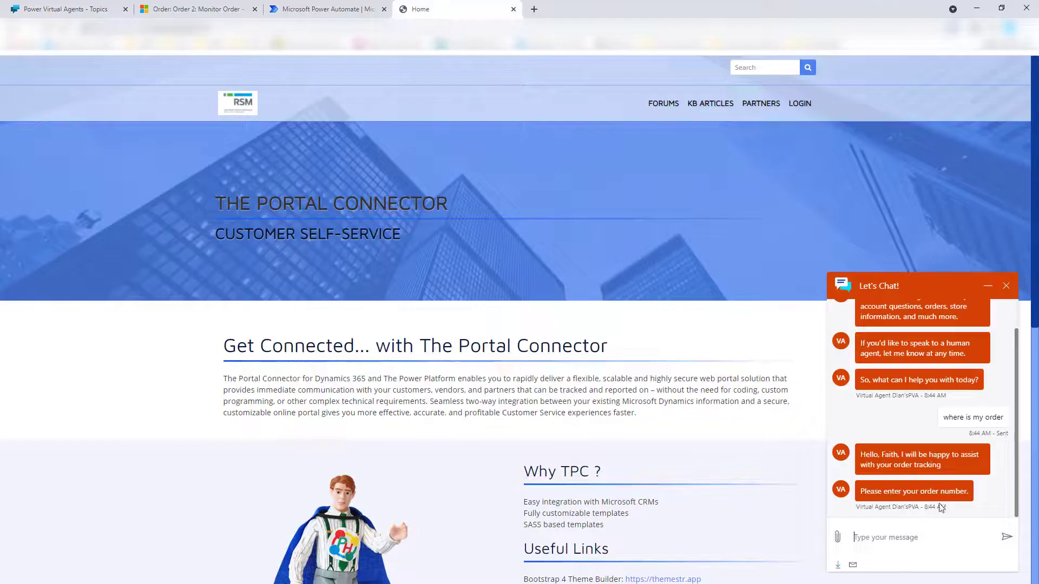
Paste and send the order number, then answer Yes to the bot's follow-up
{"action": "left_click", "coordinate": [890, 537]}
{"action": "key", "text": "ctrl+v"}
{"action": "key", "text": "Return"}
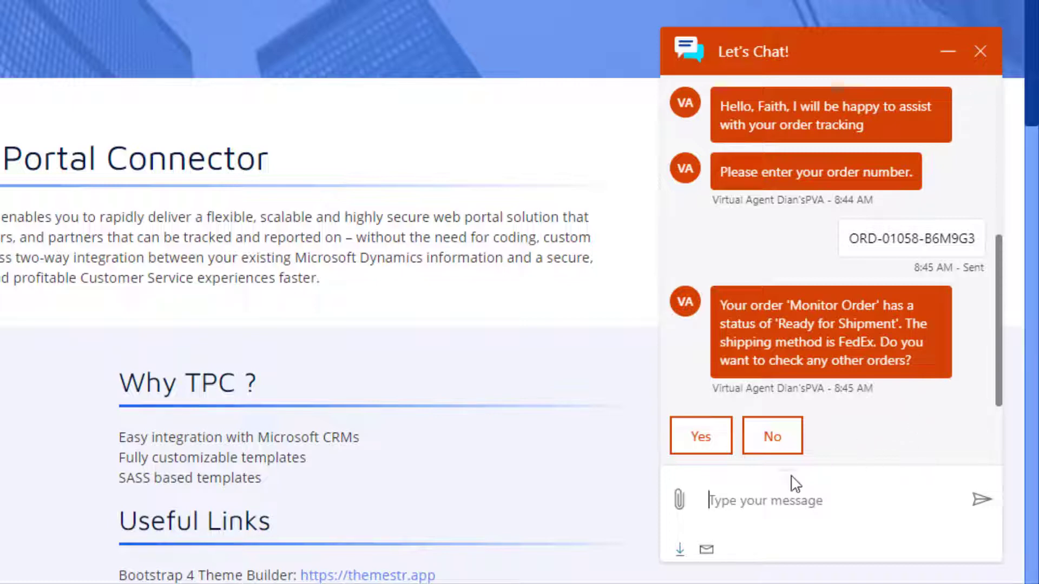
{"action": "left_click", "coordinate": [703, 439]}
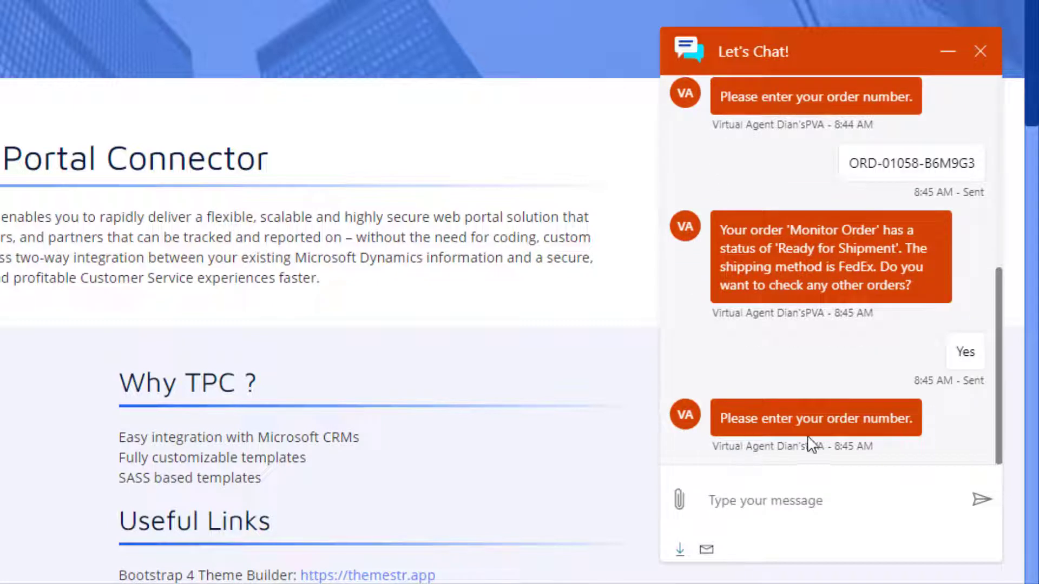
Review the Ready for Shipment and FedEx reply, then reopen the Monitor Order record
{"action": "scroll", "coordinate": [812, 433], "scroll_direction": "up", "scroll_amount": 3}
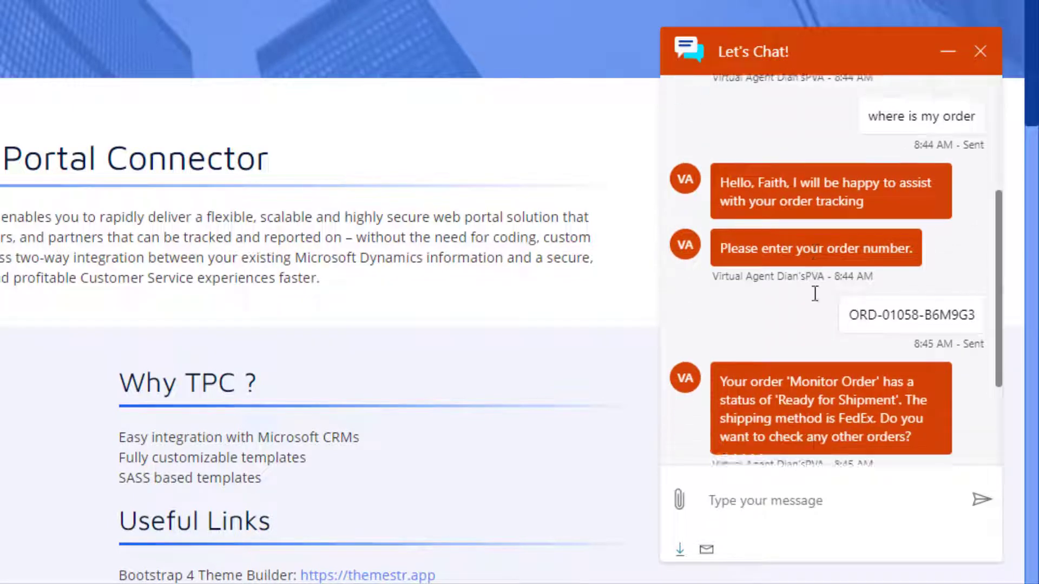
{"action": "scroll", "coordinate": [815, 294], "scroll_direction": "down", "scroll_amount": 3}
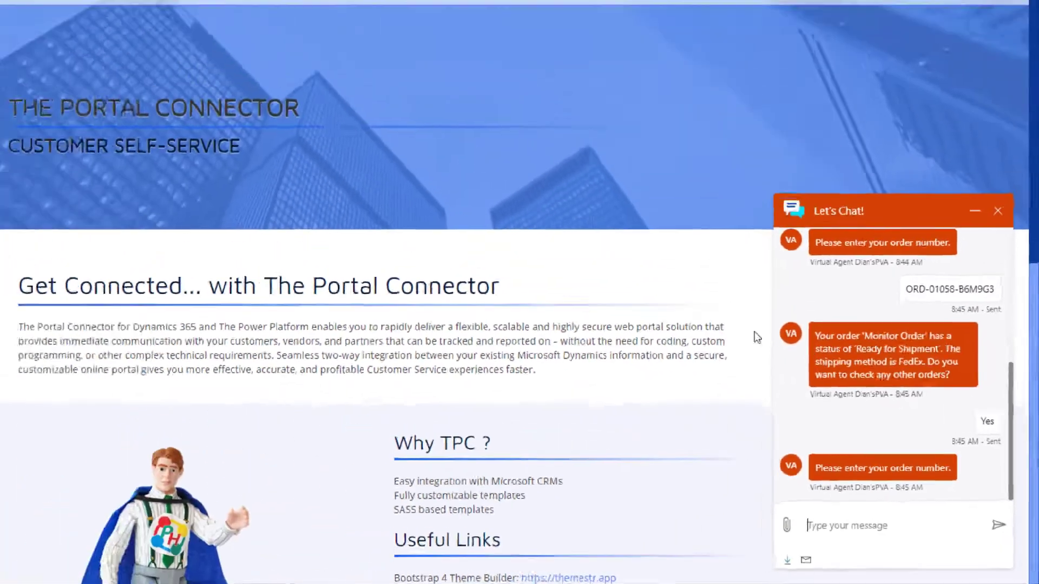
{"action": "left_click", "coordinate": [190, 10]}
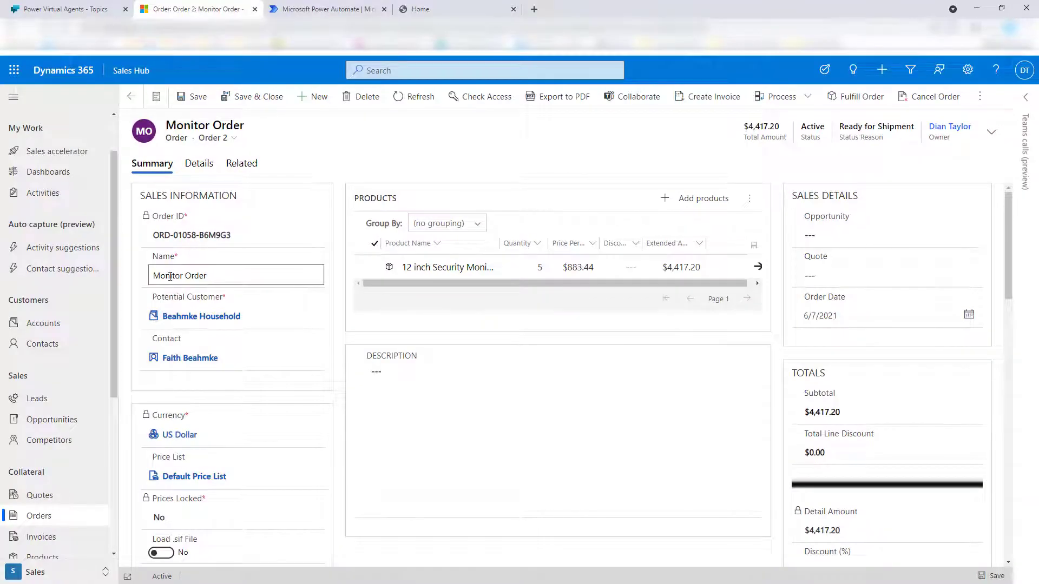
Check that the order's Shipping Information shows FedEx, then go back to the Customer Service Bot topics
{"action": "scroll", "coordinate": [283, 390], "scroll_direction": "down", "scroll_amount": 3}
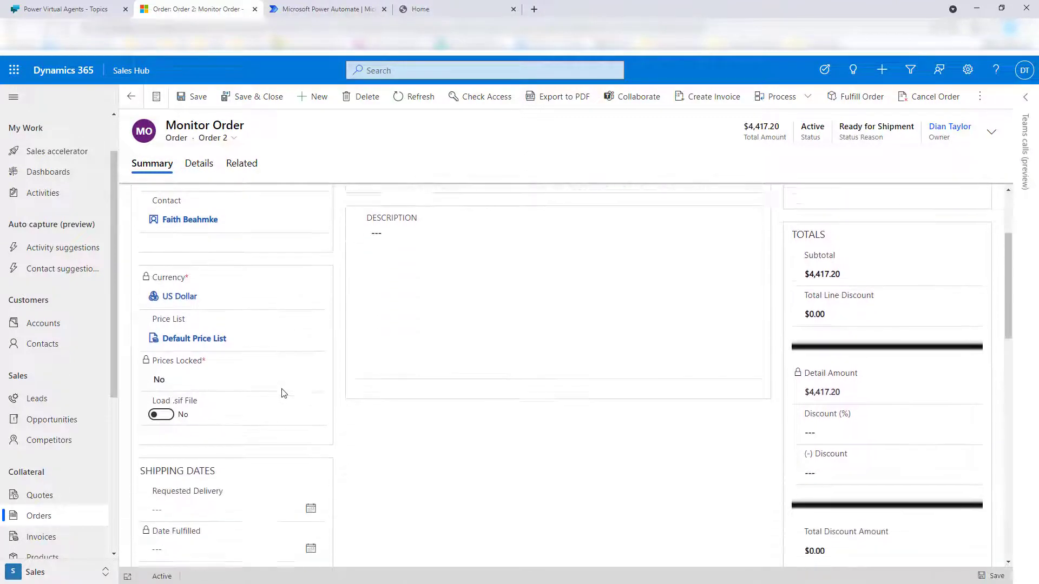
{"action": "scroll", "coordinate": [282, 391], "scroll_direction": "down", "scroll_amount": 3}
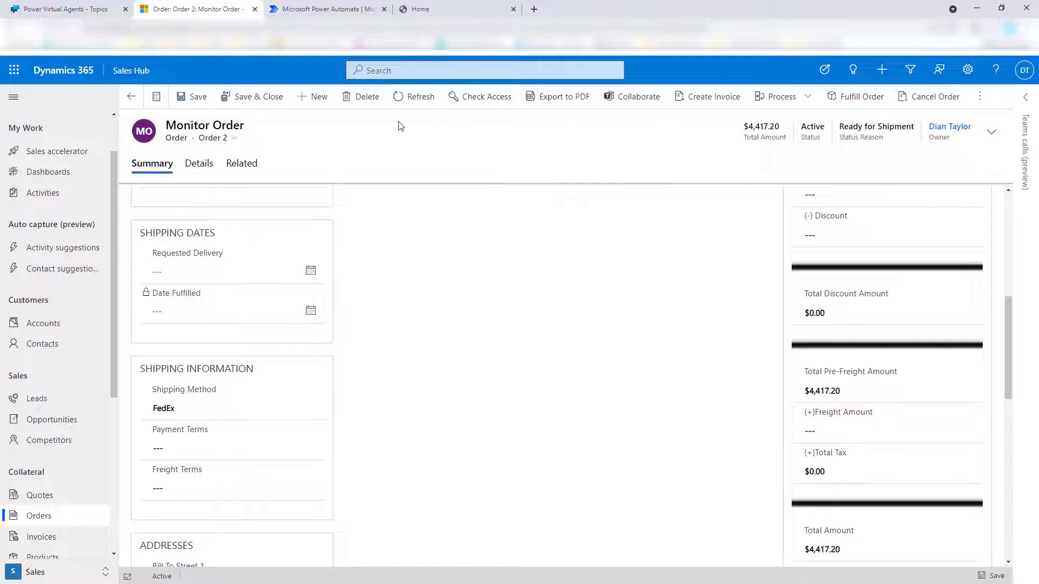
{"action": "left_click", "coordinate": [69, 11]}
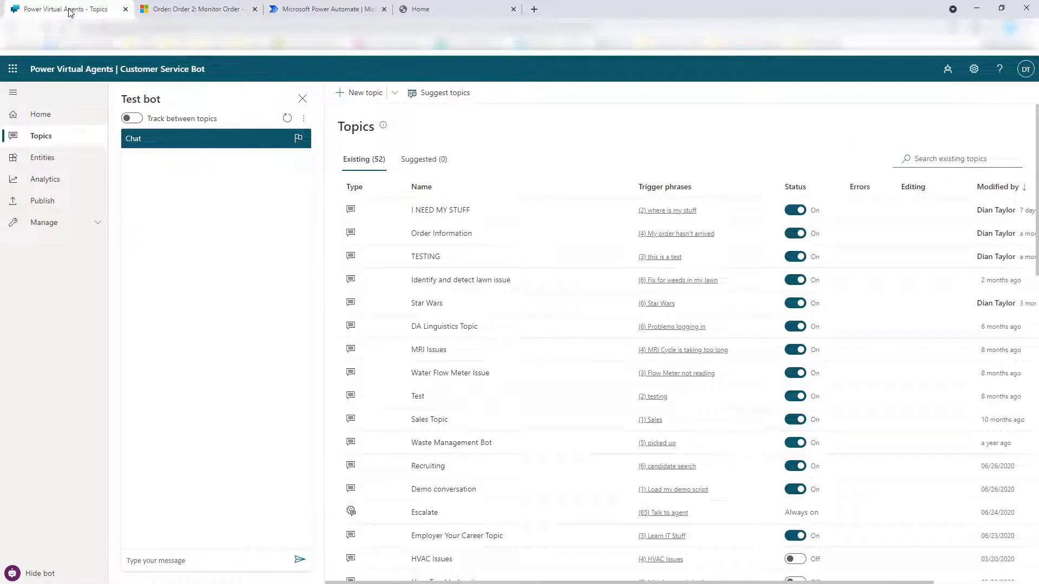
Create and save topic 'Give me order info!' with trigger 'Where is my order', then open its canvas
{"action": "left_click", "coordinate": [371, 95]}
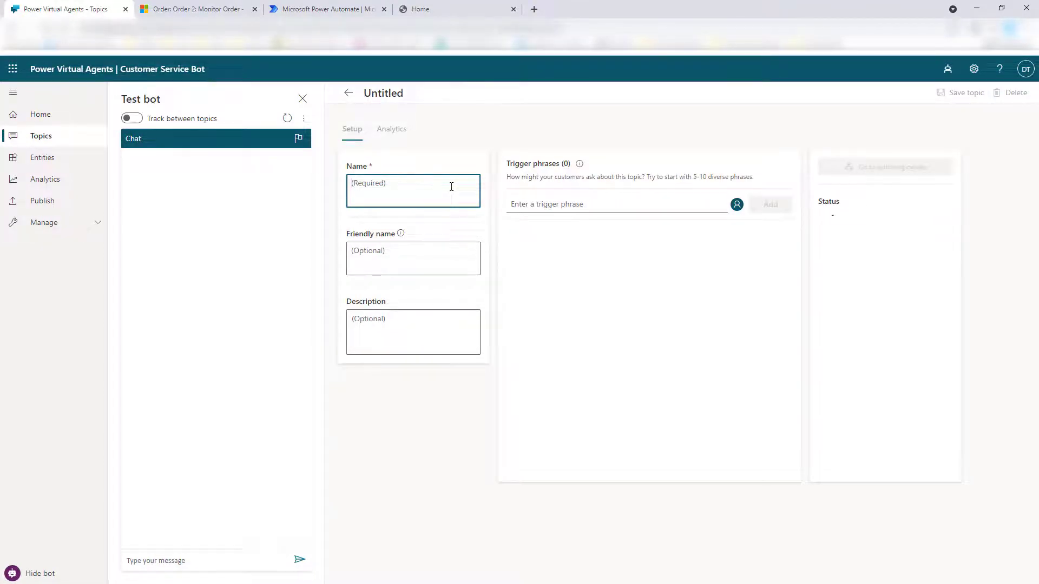
{"action": "type", "text": "Give me order info!"}
{"action": "left_click", "coordinate": [545, 205]}
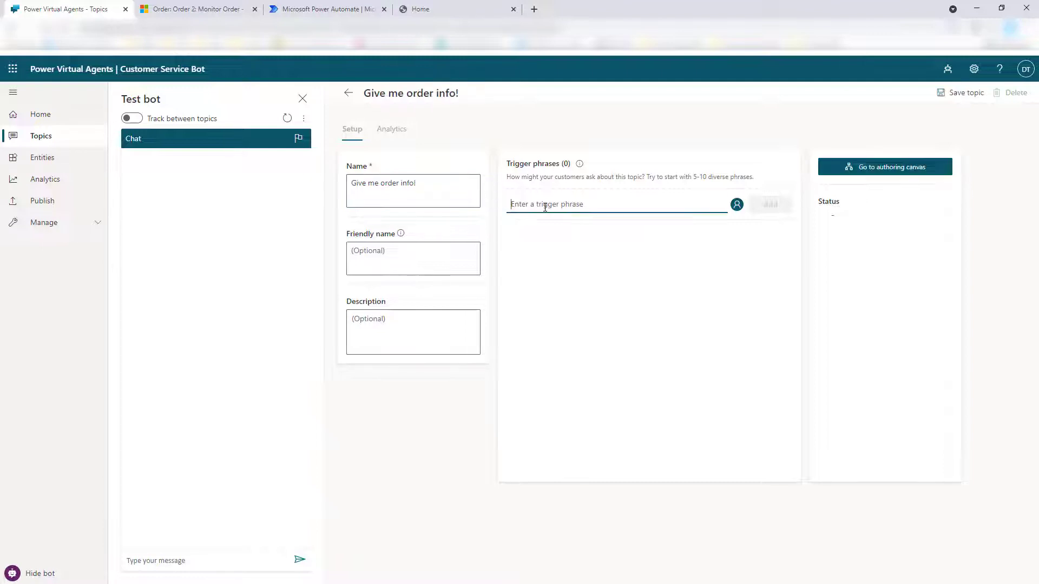
{"action": "type", "text": "Where is my order"}
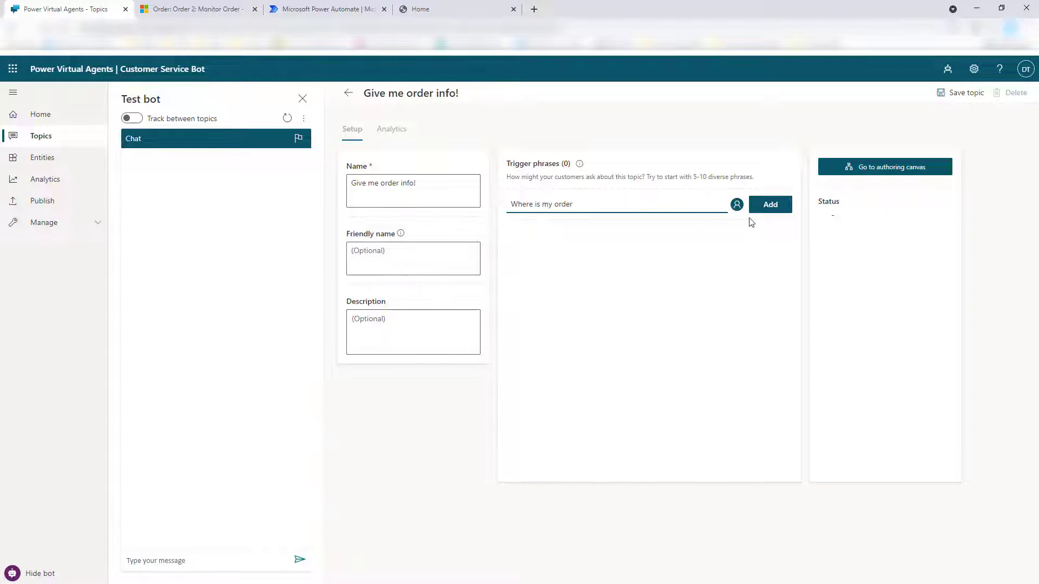
{"action": "left_click", "coordinate": [767, 207]}
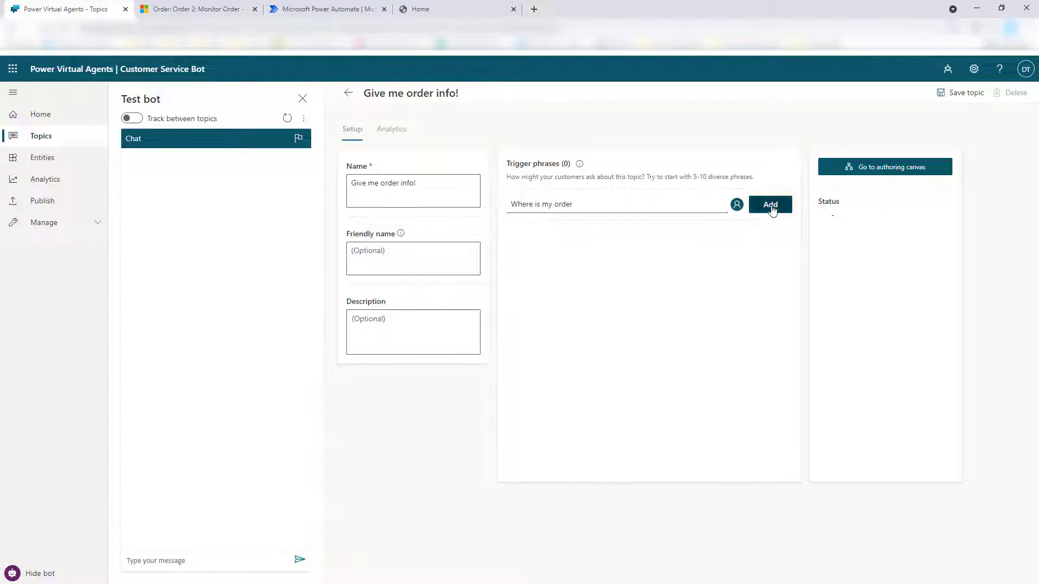
{"action": "left_click", "coordinate": [969, 94]}
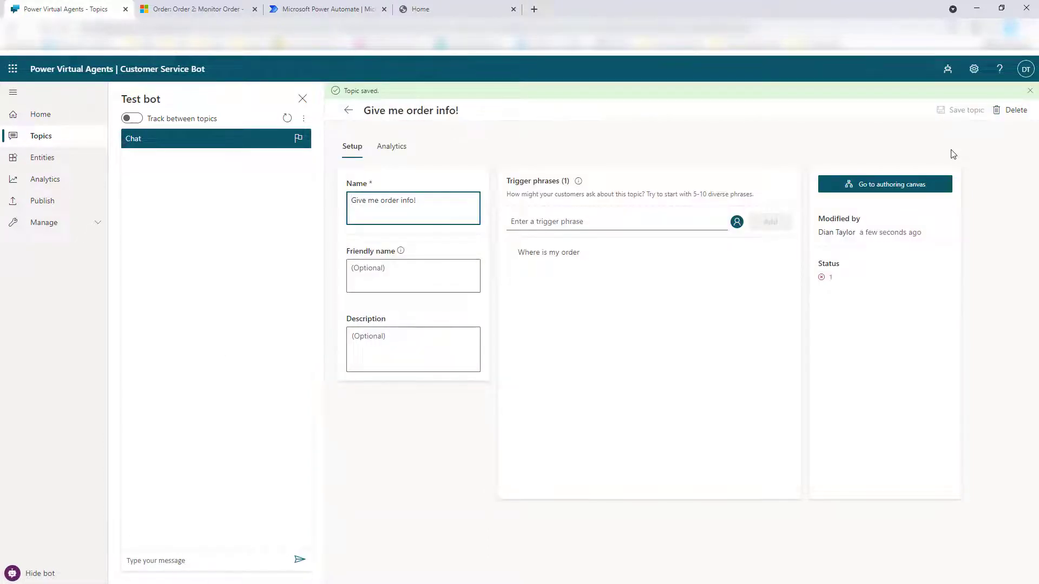
{"action": "left_click", "coordinate": [885, 185]}
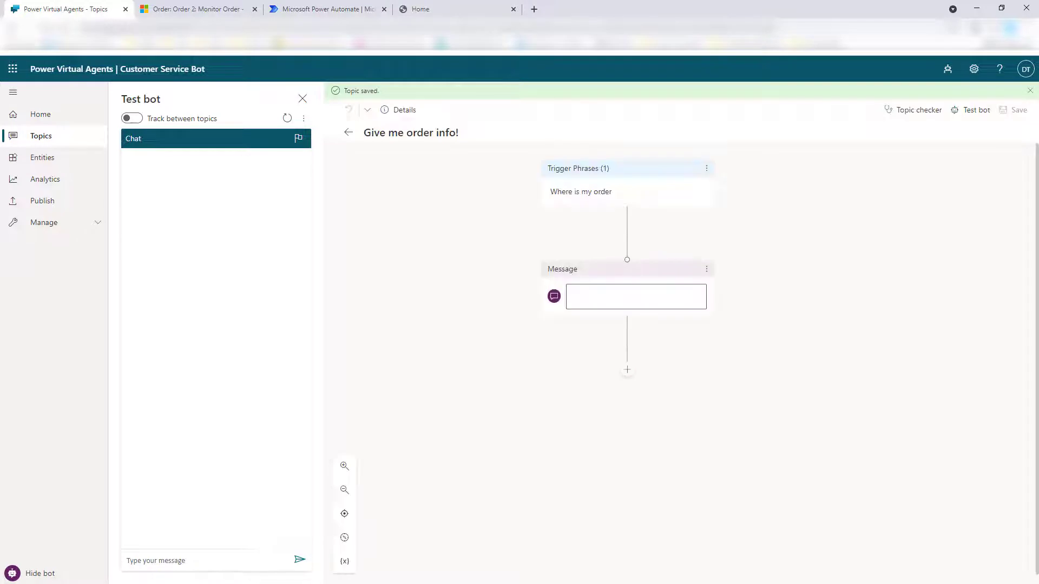
Set the opening message to 'Hello, I will be happy to assist with your order tracking'
{"action": "left_click", "coordinate": [636, 297]}
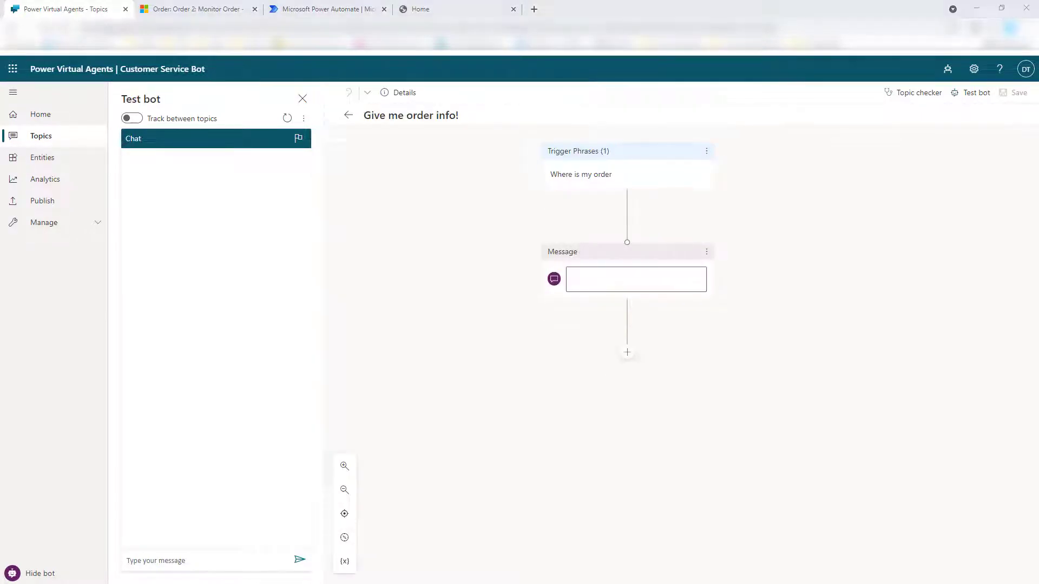
{"action": "left_click", "coordinate": [595, 273]}
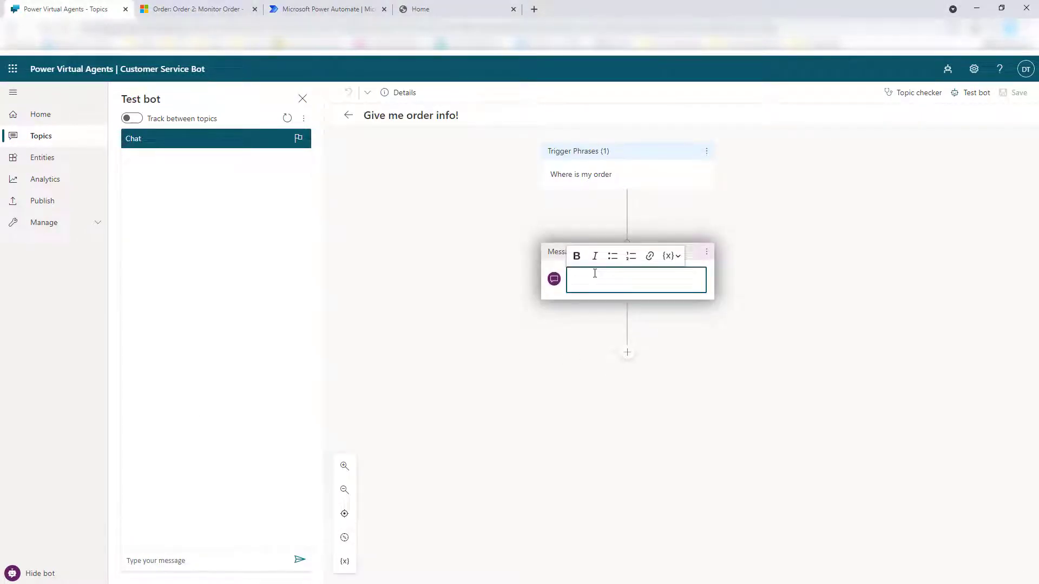
{"action": "type", "text": "Hello, I will be happy to assist wit"}
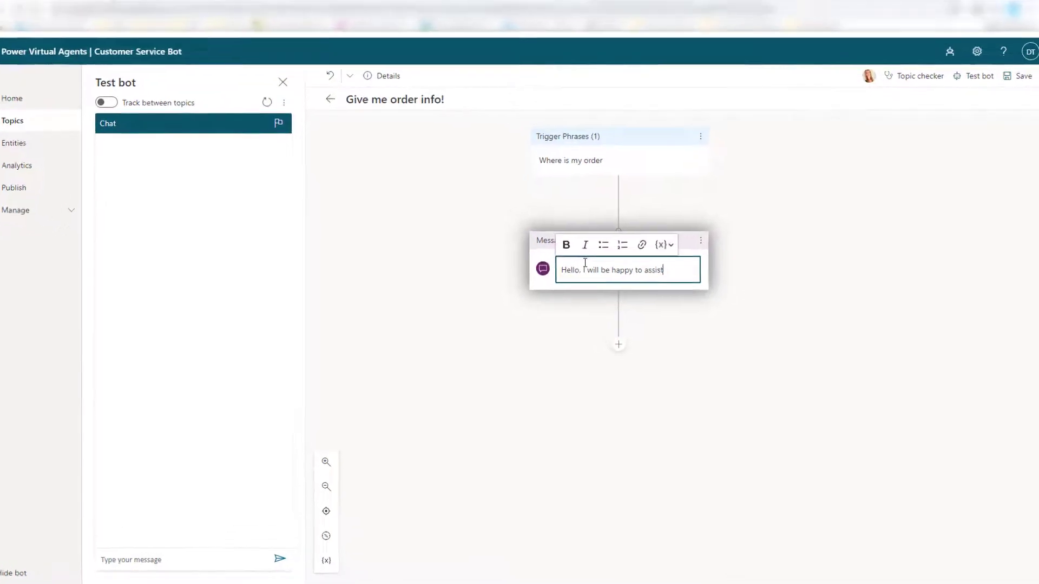
{"action": "type", "text": "h"}
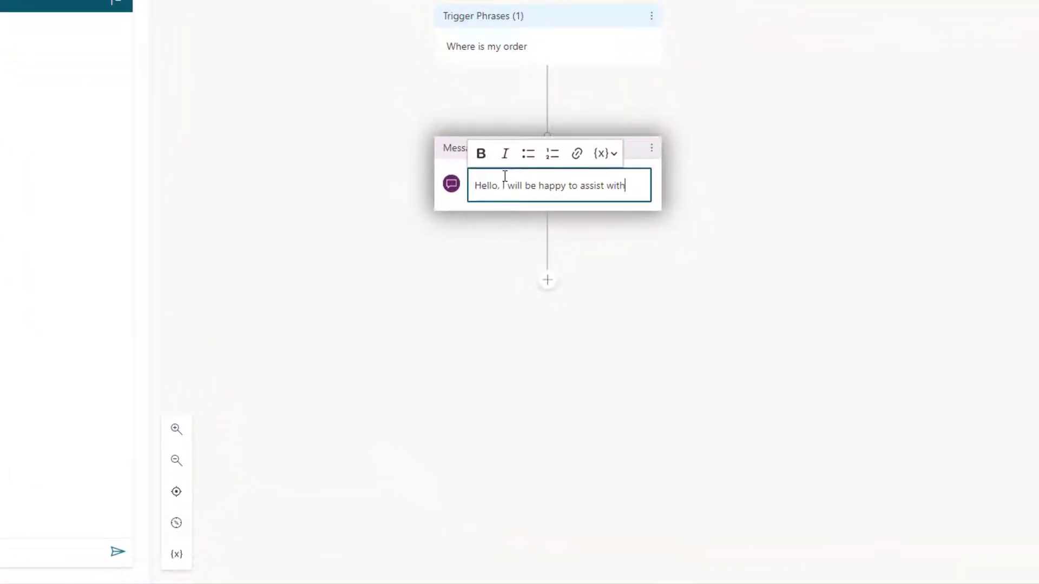
{"action": "type", "text": " your order tracking"}
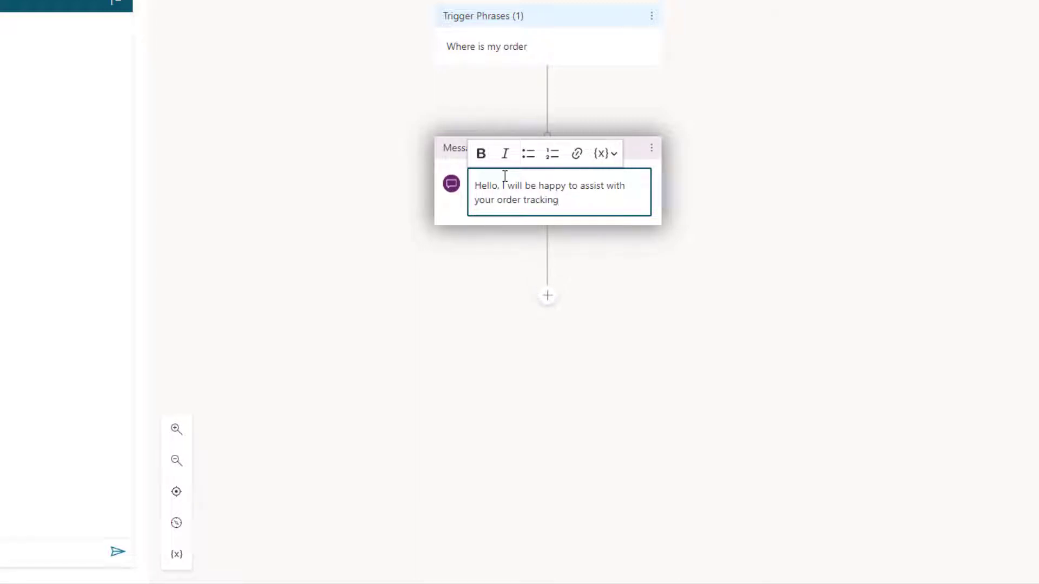
Add a question asking for the order number that identifies the user's entire response
{"action": "left_click", "coordinate": [542, 302]}
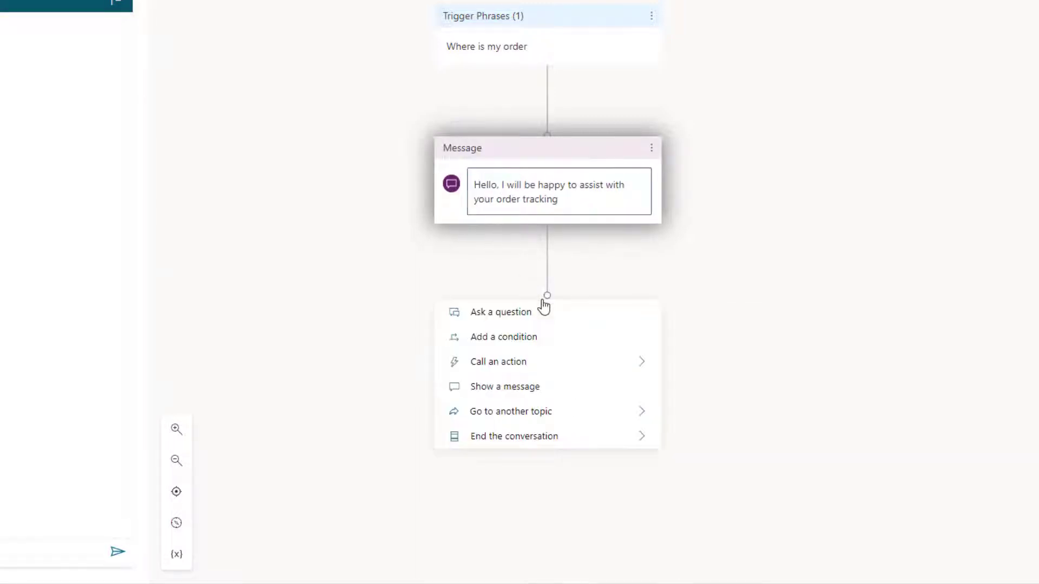
{"action": "left_click", "coordinate": [533, 317]}
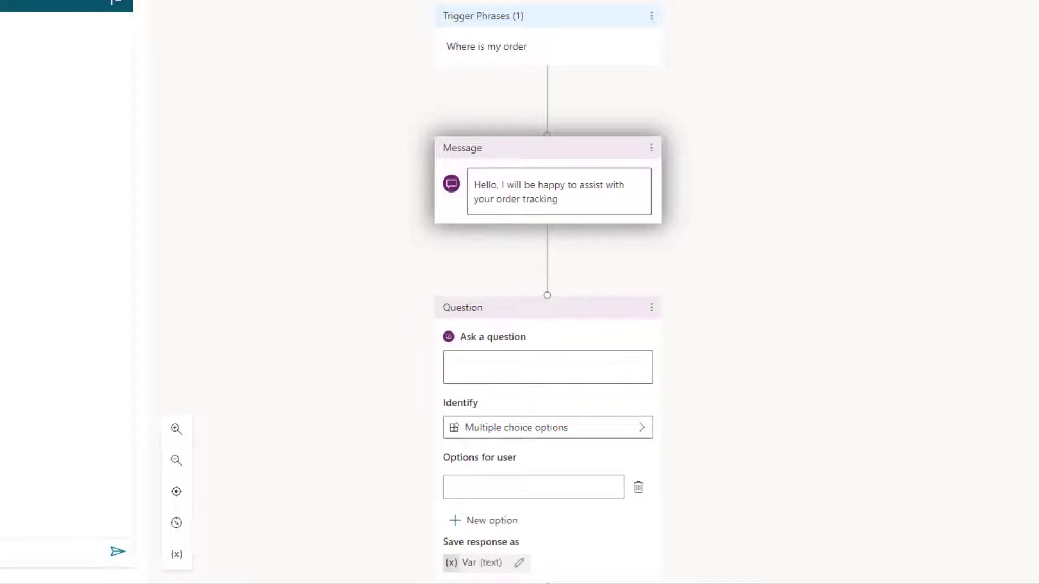
{"action": "left_click", "coordinate": [480, 371]}
{"action": "type", "text": "Please enter your order number"}
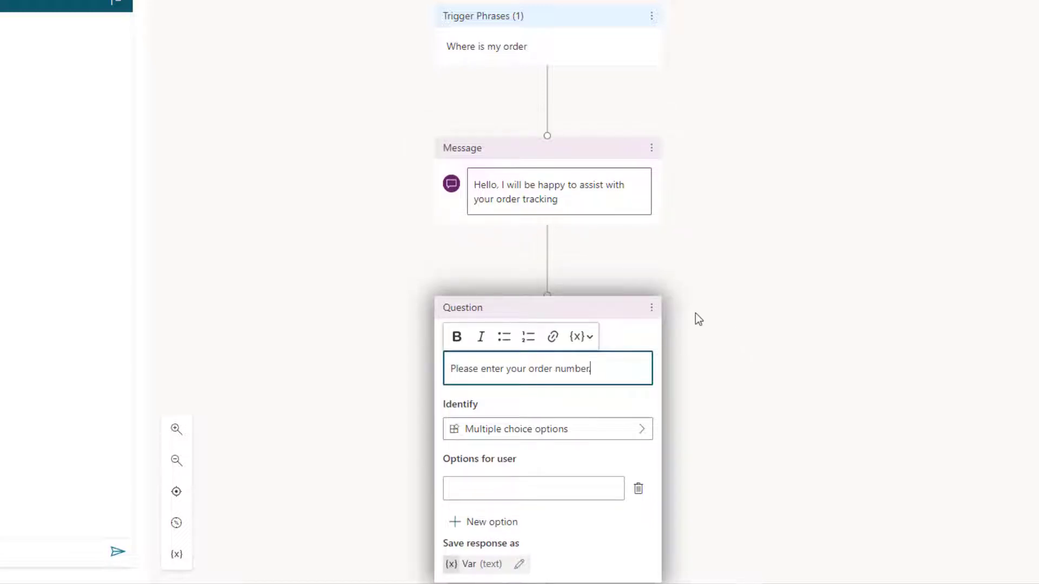
{"action": "type", "text": "."}
{"action": "scroll", "coordinate": [683, 216], "scroll_direction": "down", "scroll_amount": 3}
{"action": "left_click", "coordinate": [636, 292]}
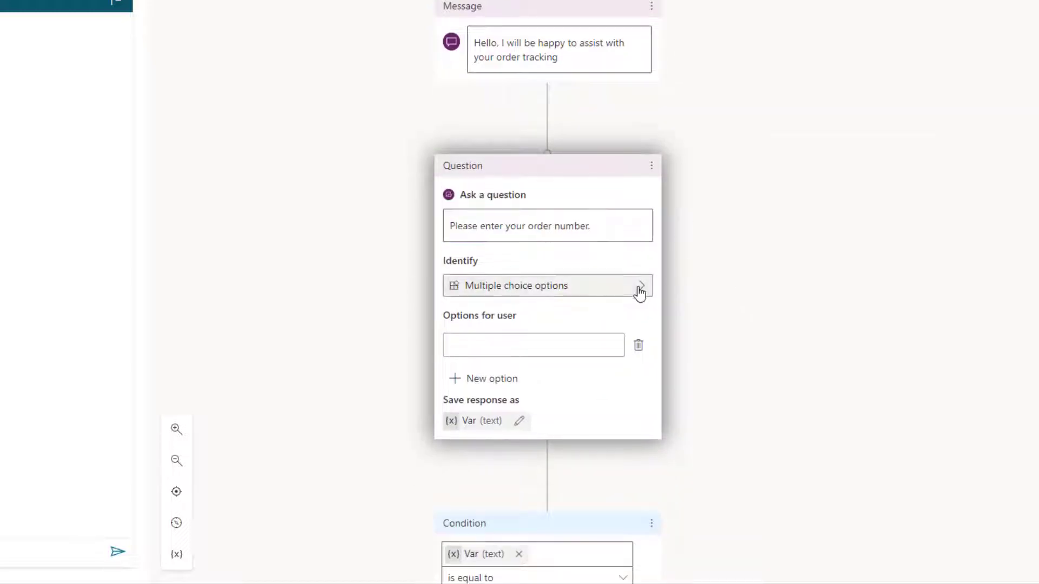
{"action": "left_click", "coordinate": [727, 295]}
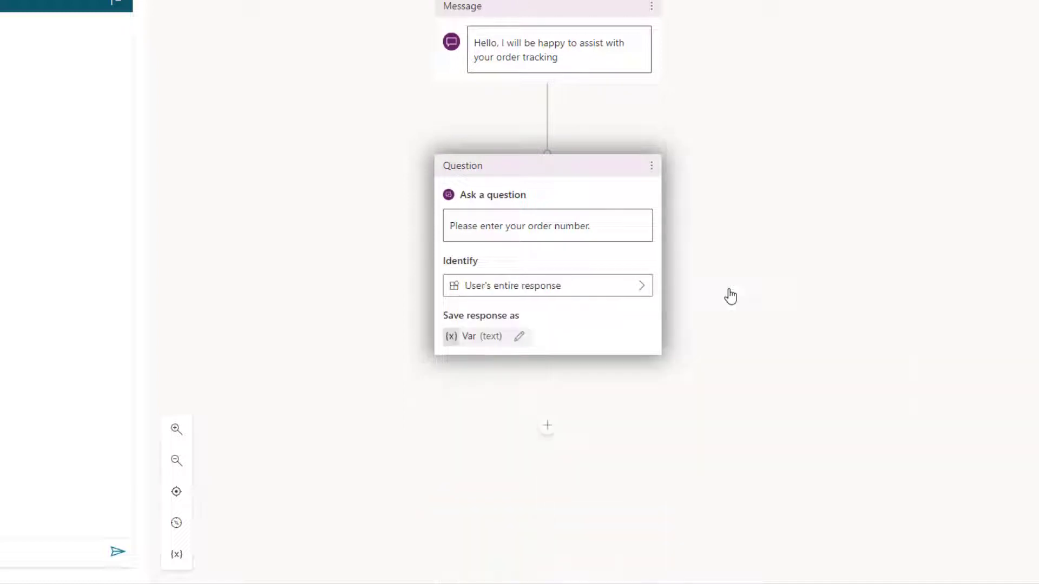
Rename the question's response variable from Var to OrderNumber
{"action": "left_click", "coordinate": [471, 342]}
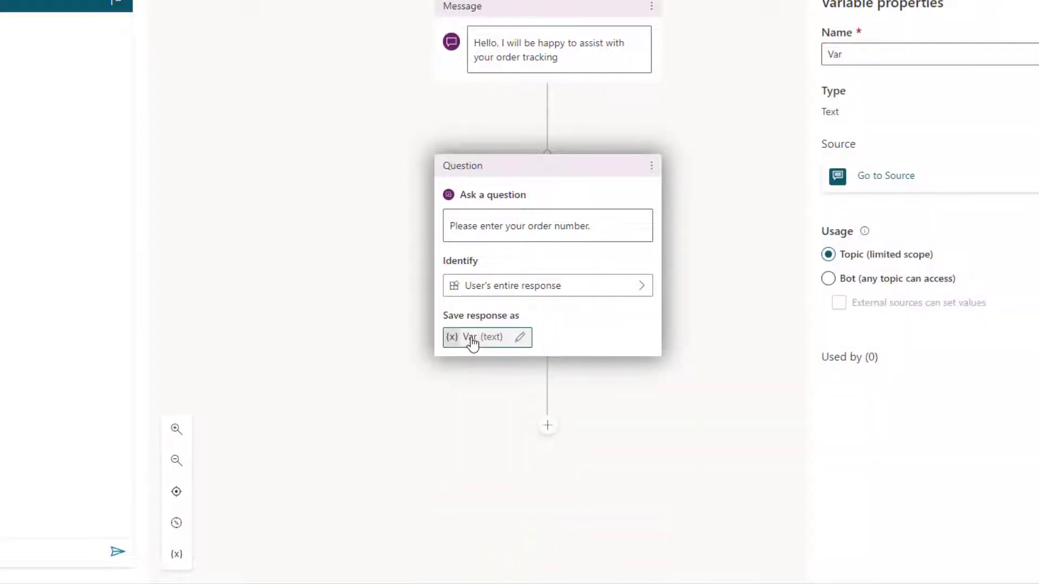
{"action": "left_click", "coordinate": [869, 59]}
{"action": "key", "text": "ctrl+a"}
{"action": "type", "text": "Ord"}
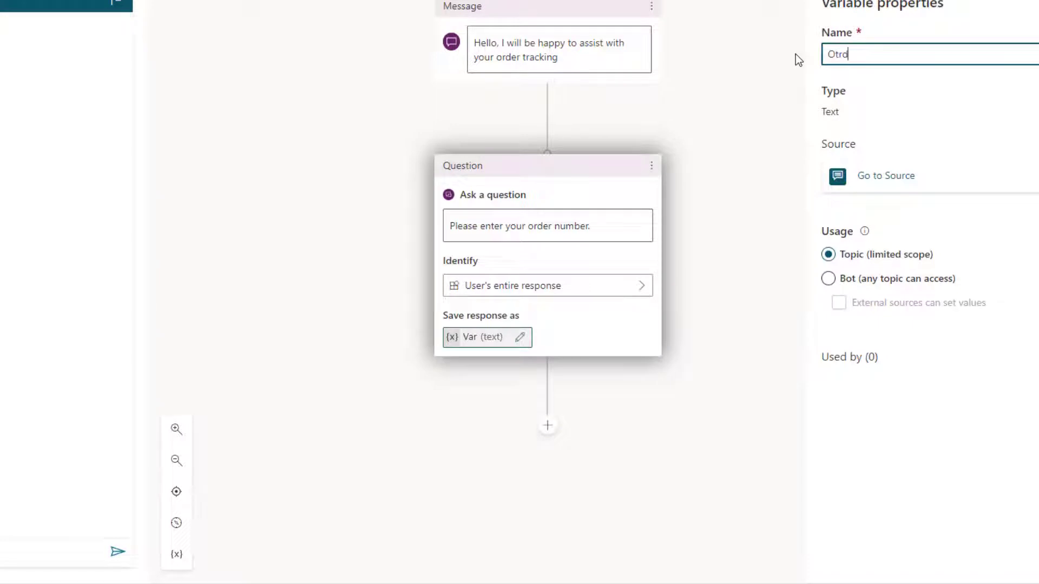
{"action": "key", "text": "BackSpace"}
{"action": "key", "text": "BackSpace"}
{"action": "type", "text": "rderNumber"}
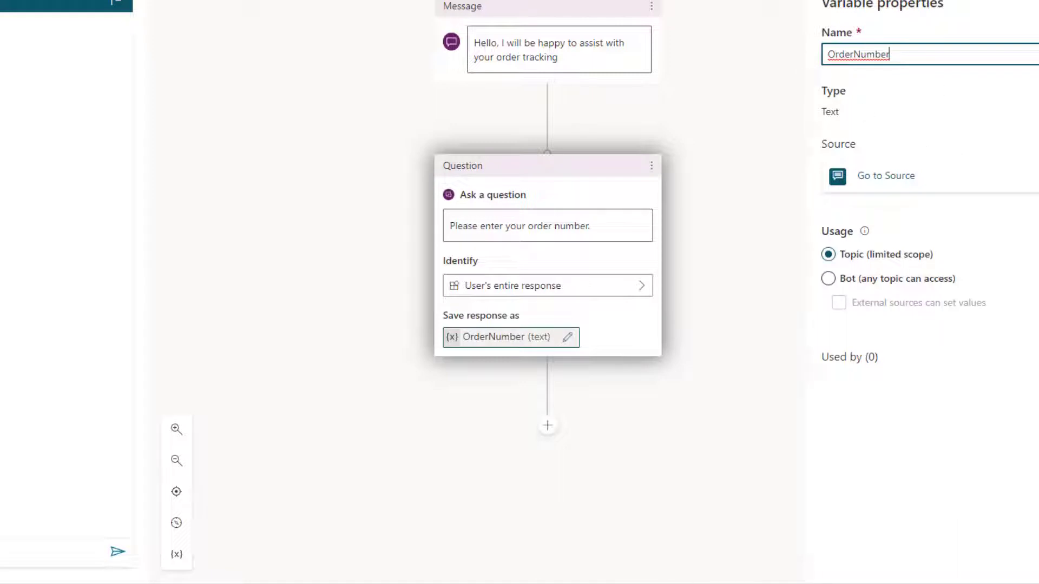
{"action": "left_click", "coordinate": [648, 338]}
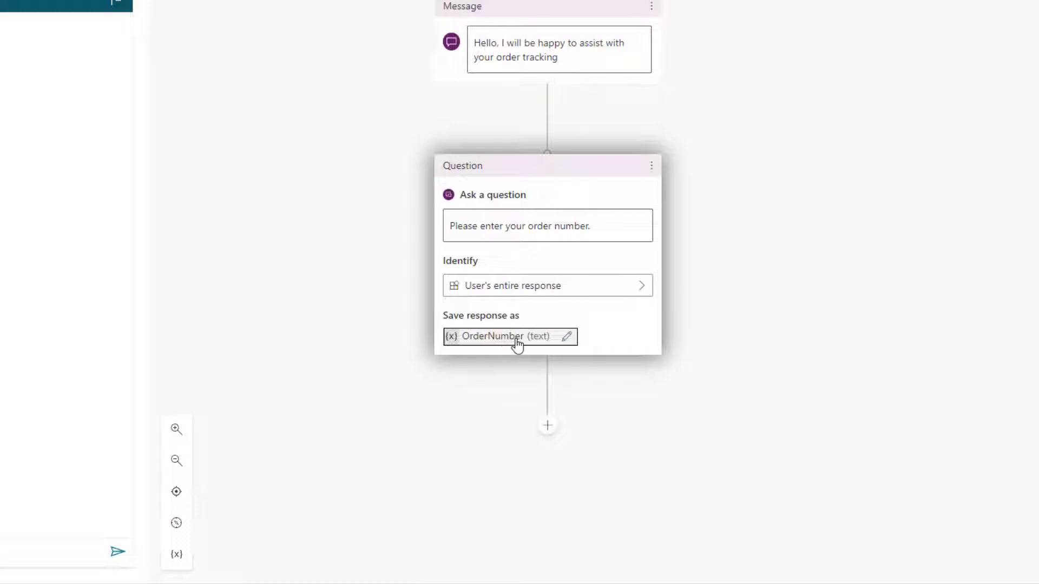
Add a Call an action node below the question and create a new flow from it
{"action": "scroll", "coordinate": [618, 330], "scroll_direction": "down", "scroll_amount": 1}
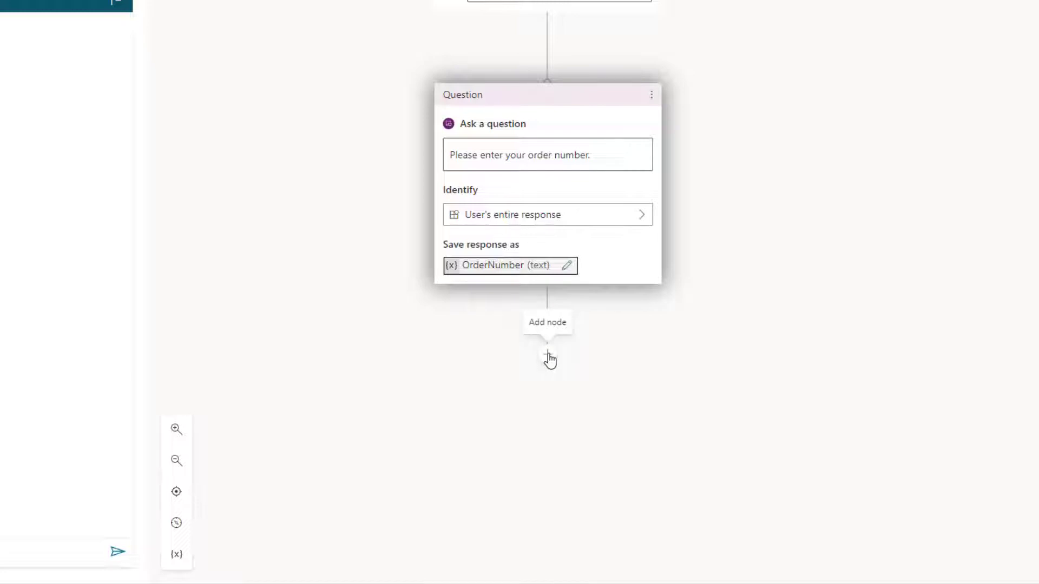
{"action": "left_click", "coordinate": [548, 357]}
{"action": "scroll", "coordinate": [548, 355], "scroll_direction": "down", "scroll_amount": 1}
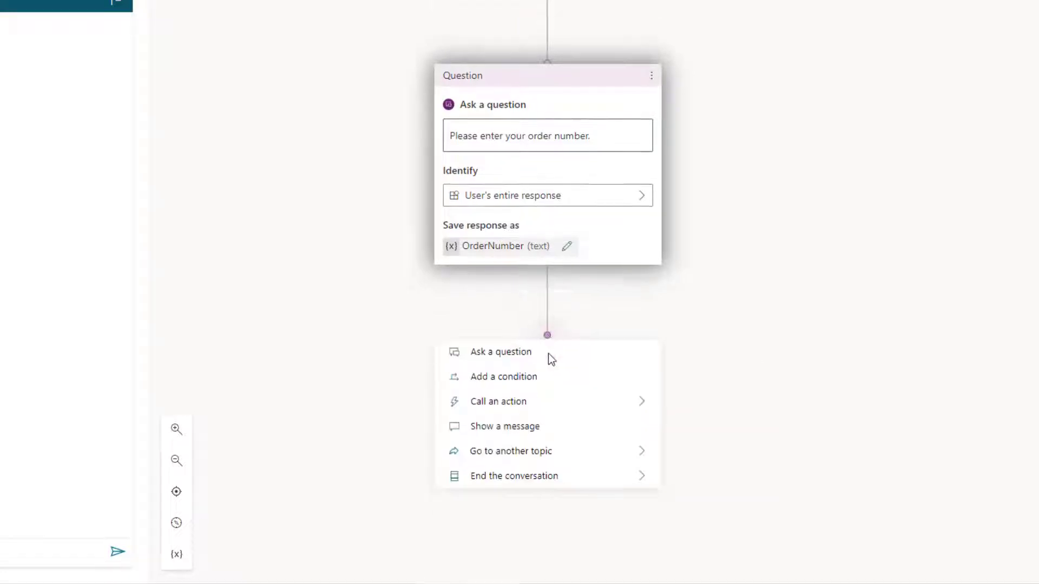
{"action": "mouse_move", "coordinate": [494, 360]}
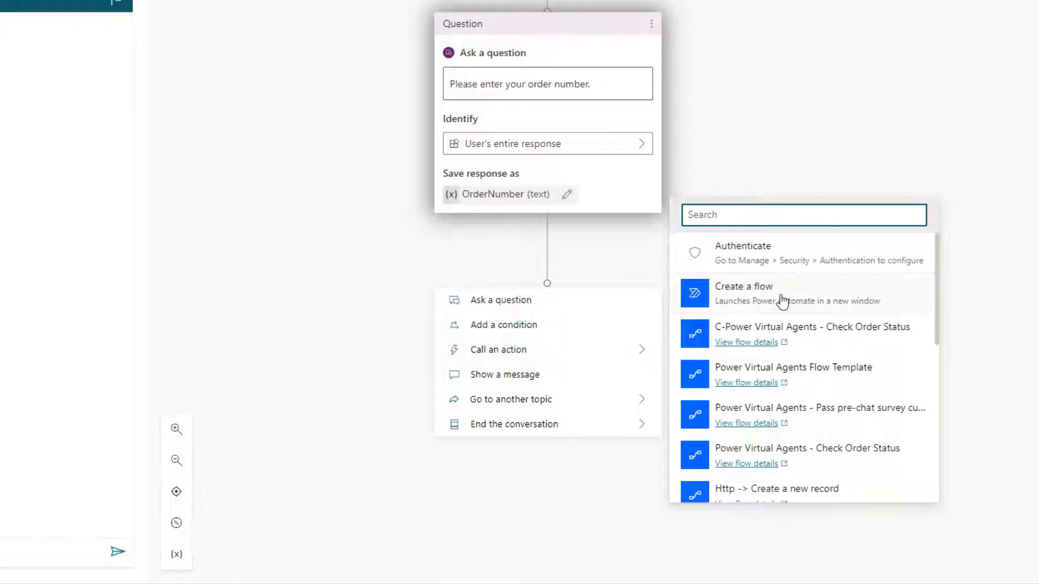
{"action": "left_click", "coordinate": [766, 297]}
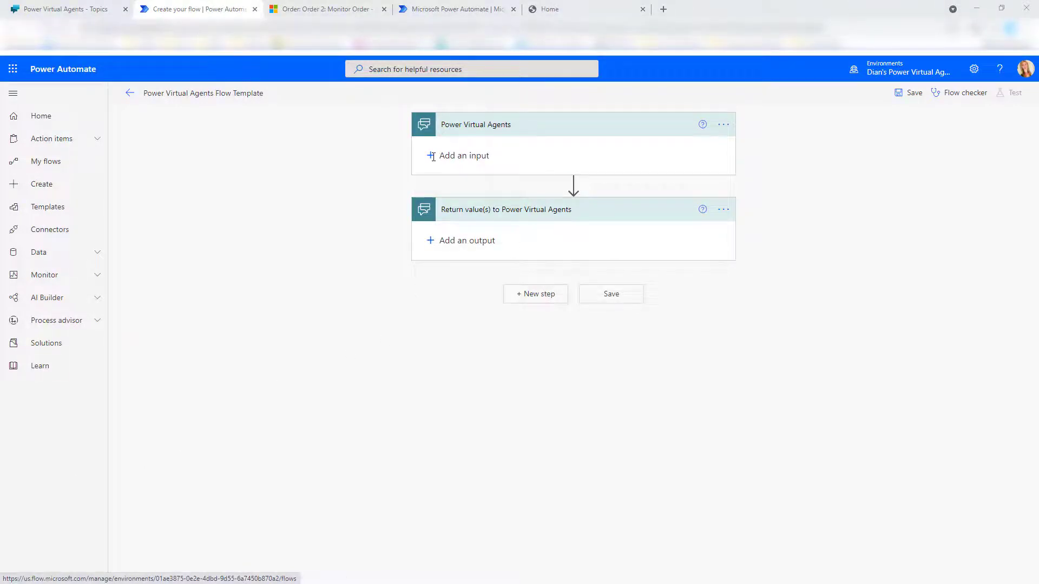
Add a text input named Order Number to the Power Virtual Agents trigger
{"action": "left_click", "coordinate": [433, 157]}
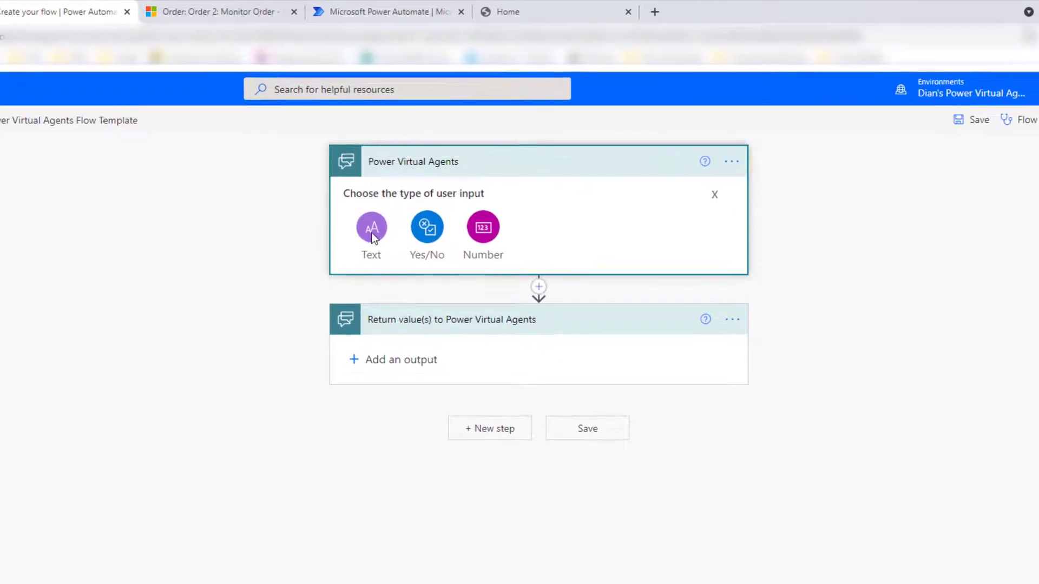
{"action": "left_click", "coordinate": [371, 230]}
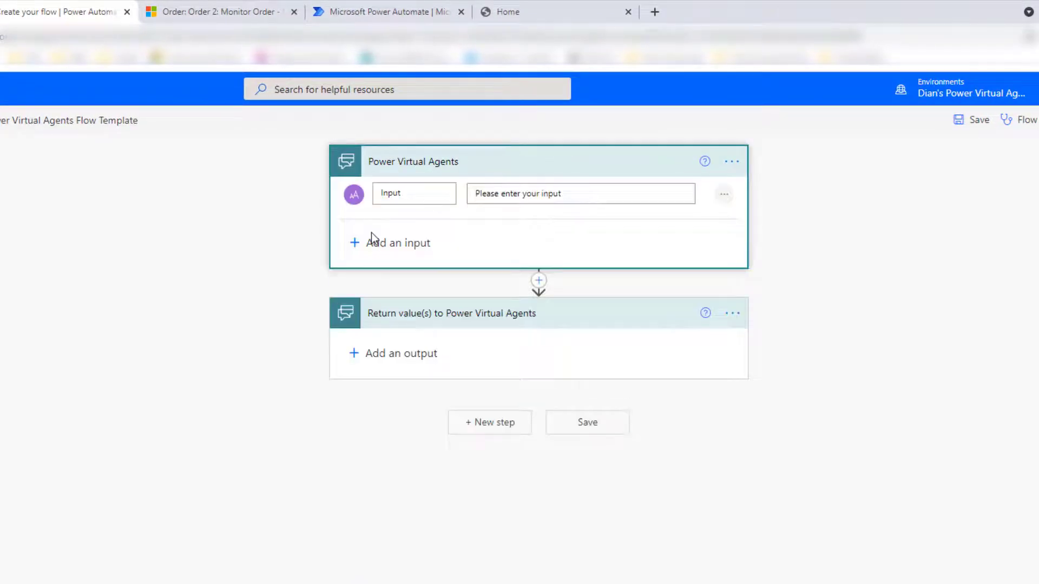
{"action": "left_click_drag", "start_coordinate": [414, 193], "coordinate": [358, 183]}
{"action": "type", "text": "OrderNumber"}
{"action": "left_click", "coordinate": [403, 193]}
Insert a Microsoft Dataverse (legacy) List rows action after the trigger
{"action": "left_click", "coordinate": [539, 281]}
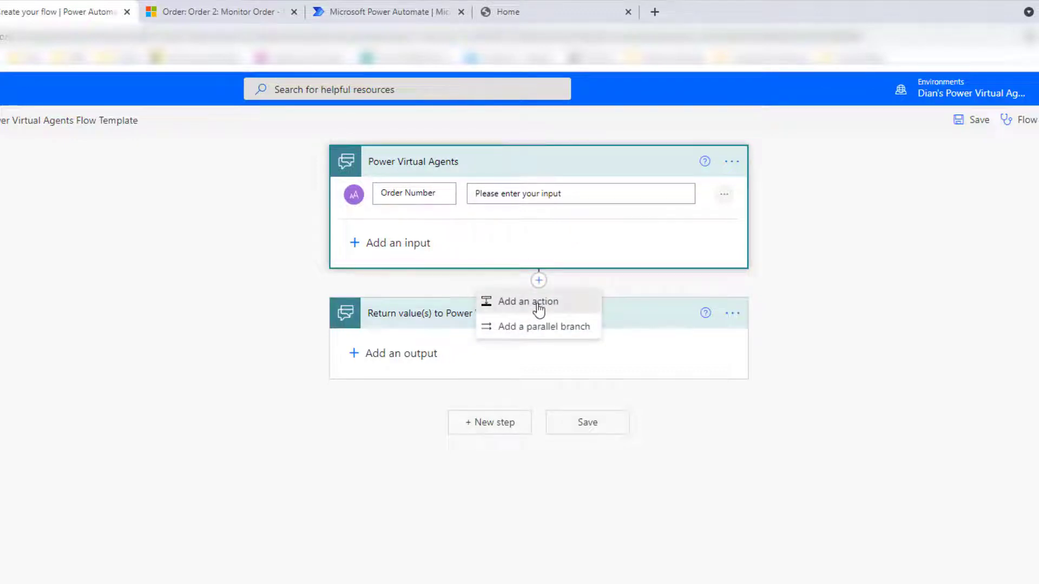
{"action": "left_click", "coordinate": [538, 305]}
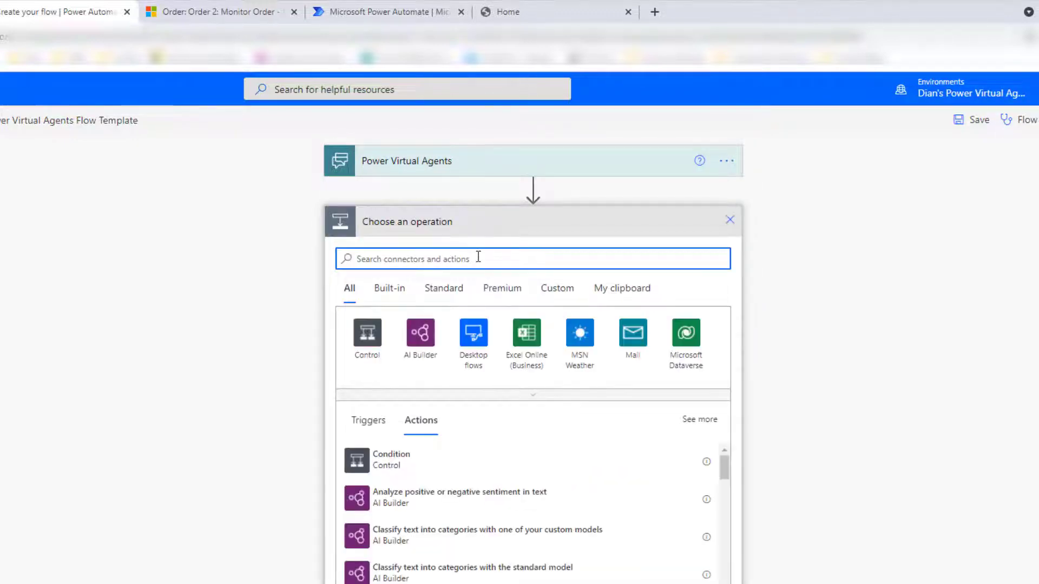
{"action": "type", "text": "list"}
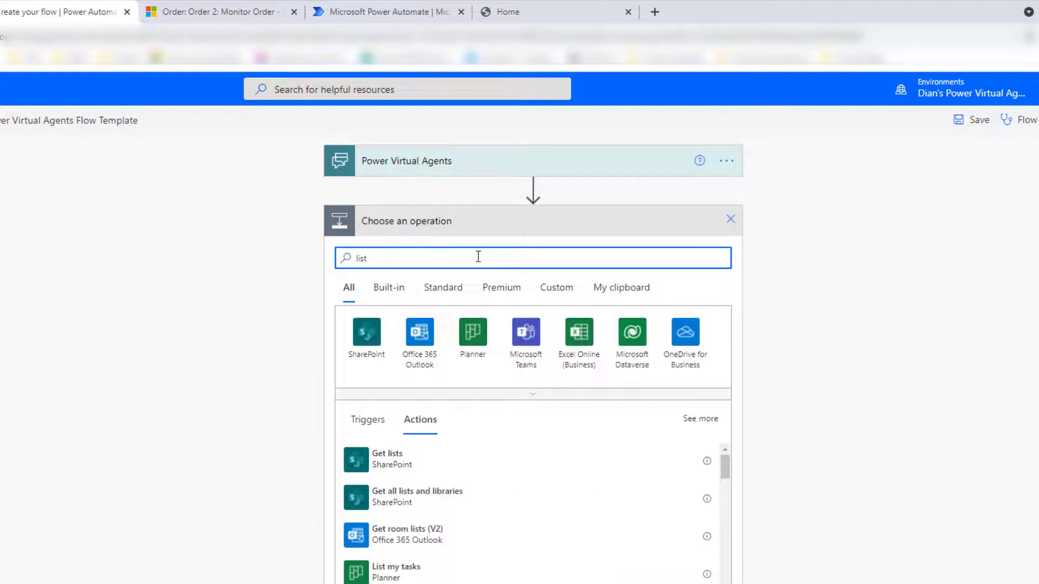
{"action": "type", "text": " records"}
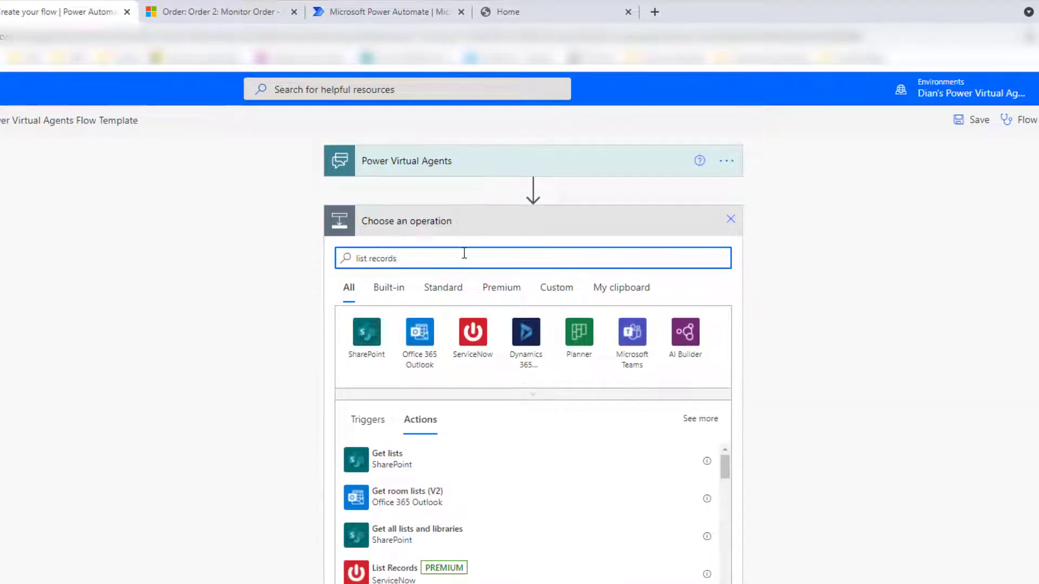
{"action": "key", "text": "ctrl+shift+Left"}
{"action": "key", "text": "ctrl+shift+Left"}
{"action": "type", "text": "dataver"}
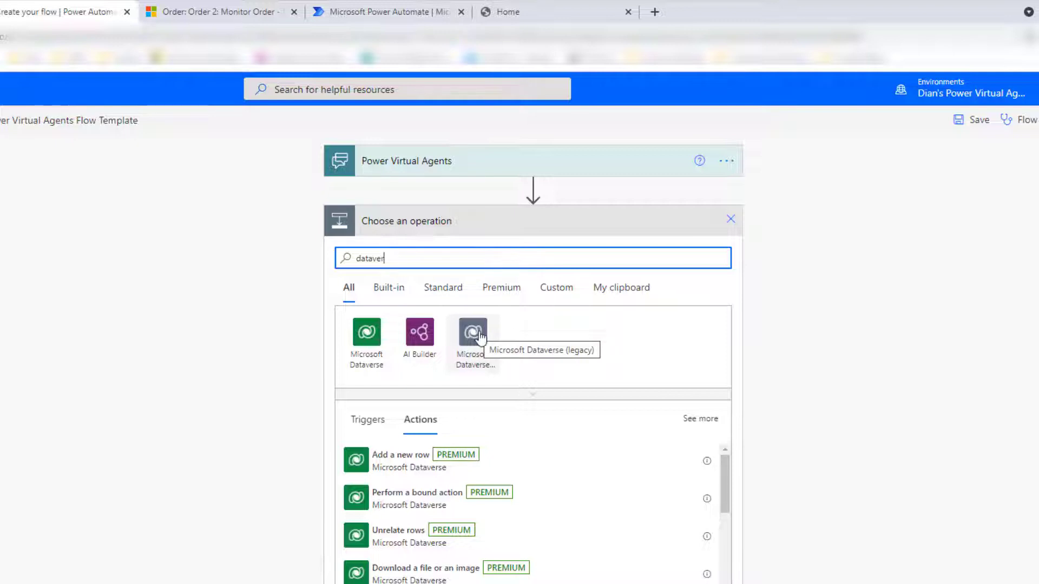
{"action": "left_click", "coordinate": [478, 337]}
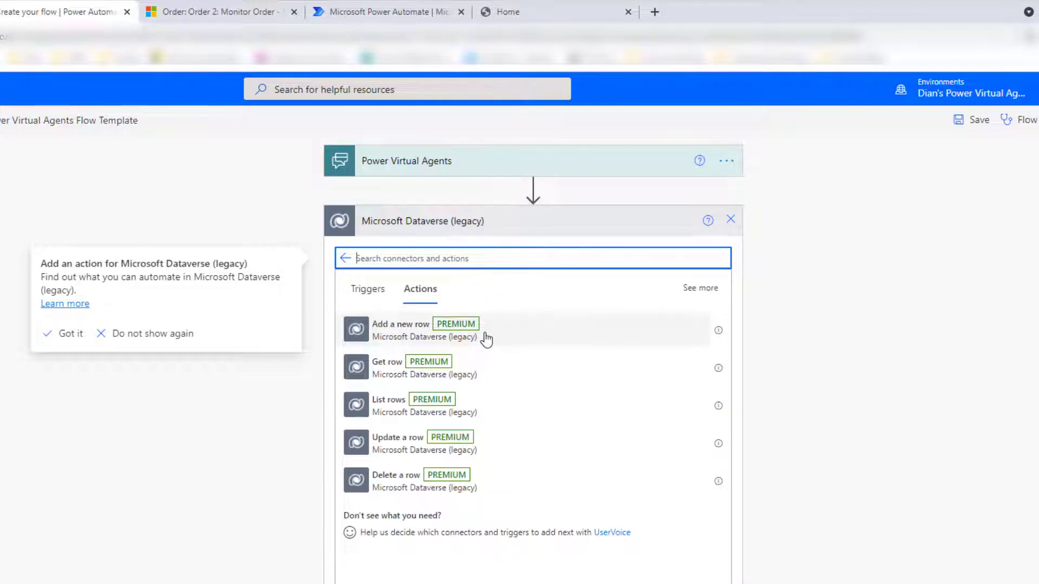
{"action": "left_click", "coordinate": [414, 409]}
{"action": "left_click", "coordinate": [413, 410]}
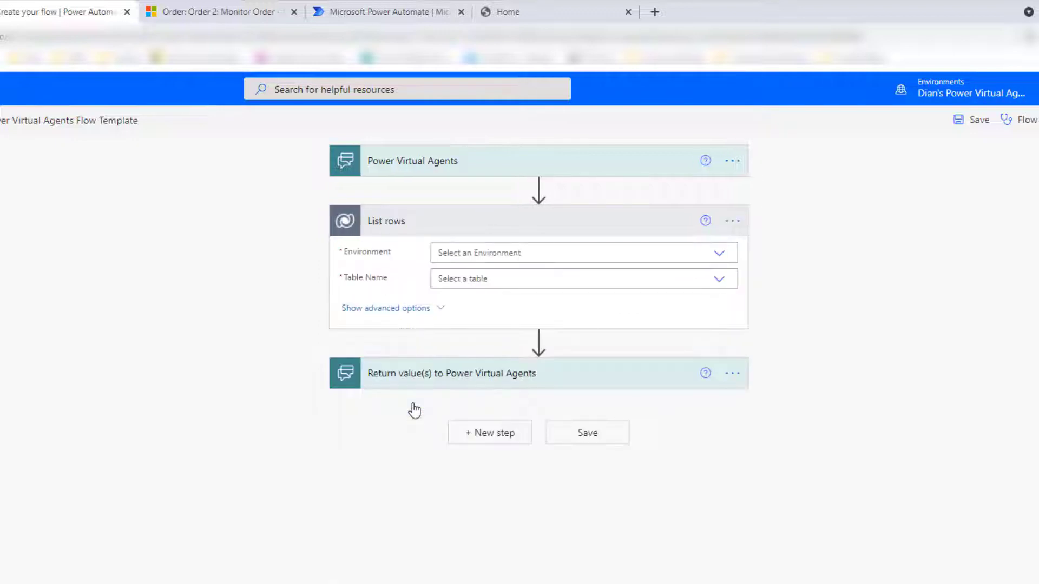
Set List rows to the CE environment and Orders table, and show its advanced options
{"action": "left_click", "coordinate": [722, 253]}
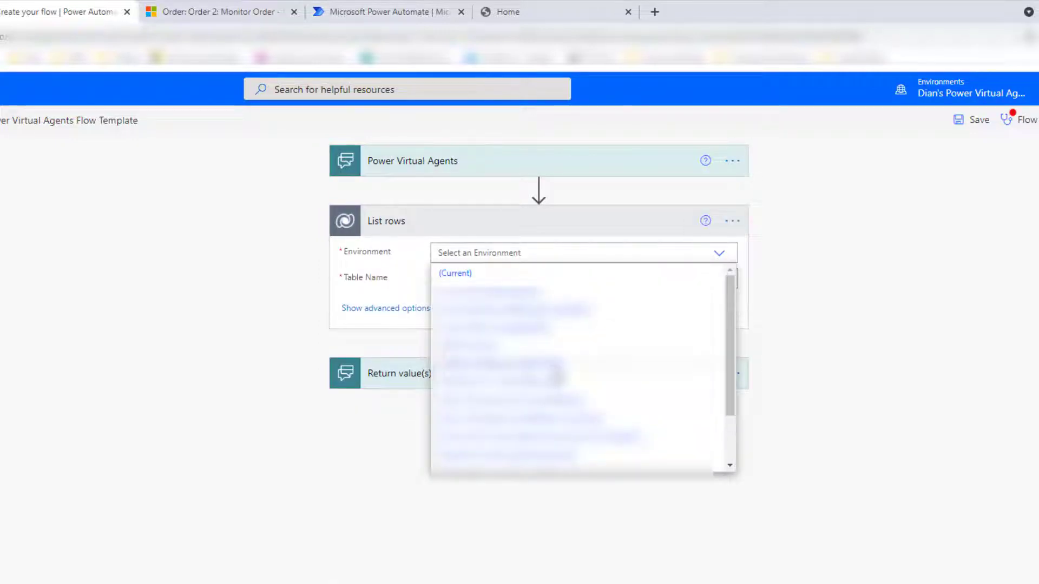
{"action": "left_click", "coordinate": [555, 399]}
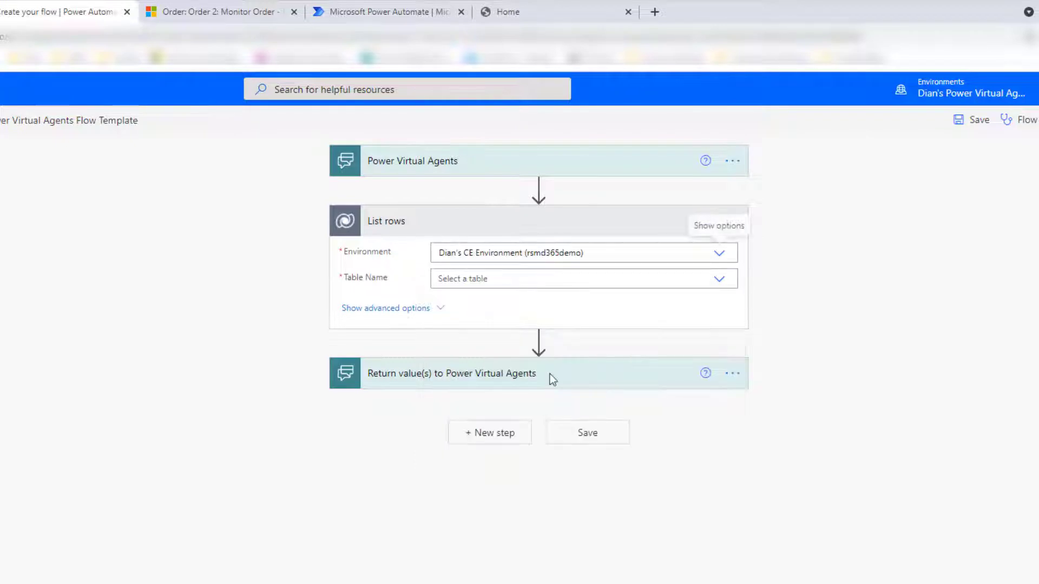
{"action": "left_click", "coordinate": [616, 281]}
{"action": "type", "text": "orders"}
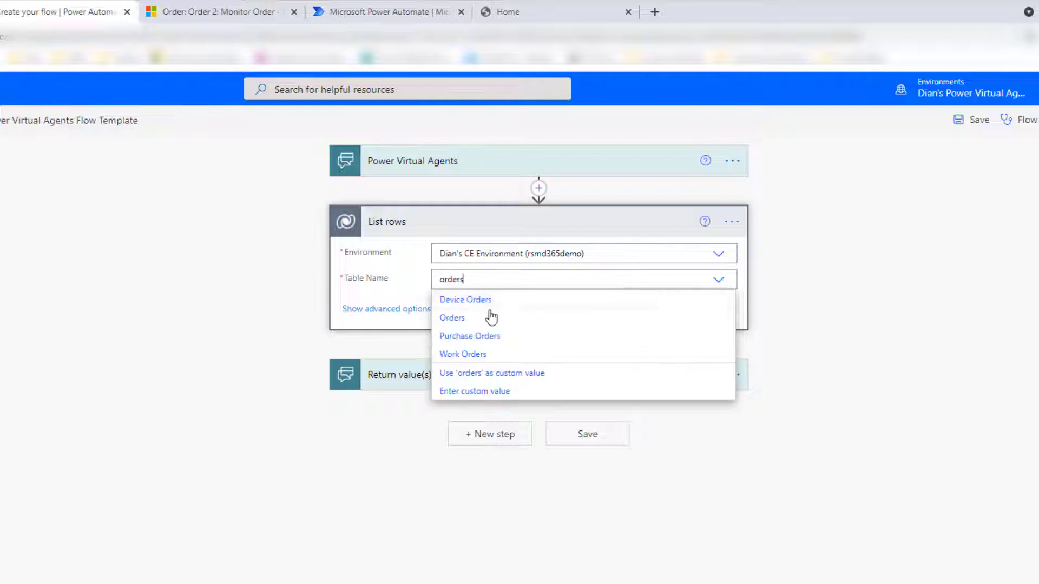
{"action": "left_click", "coordinate": [461, 319]}
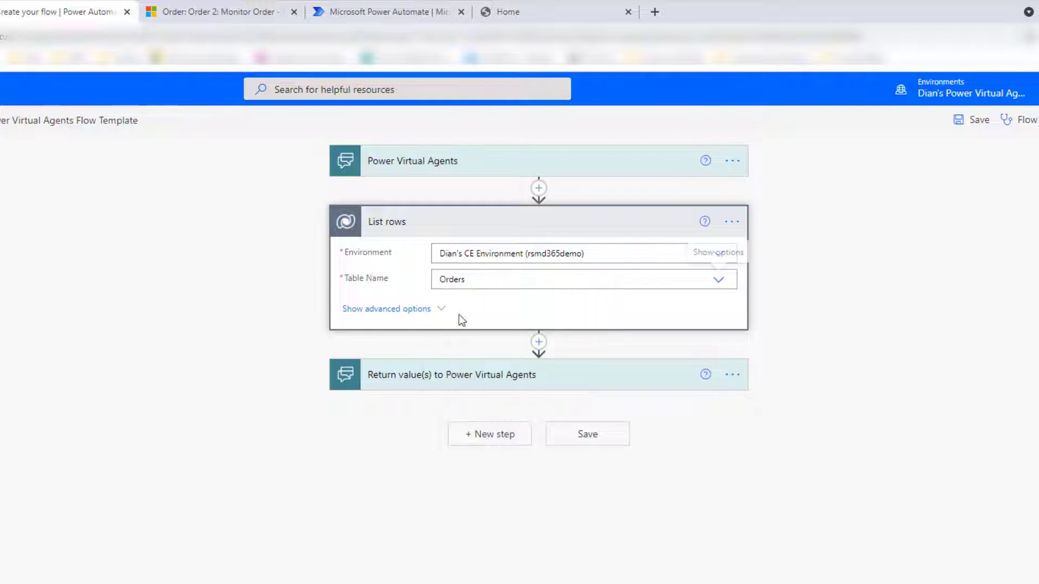
{"action": "left_click", "coordinate": [413, 308]}
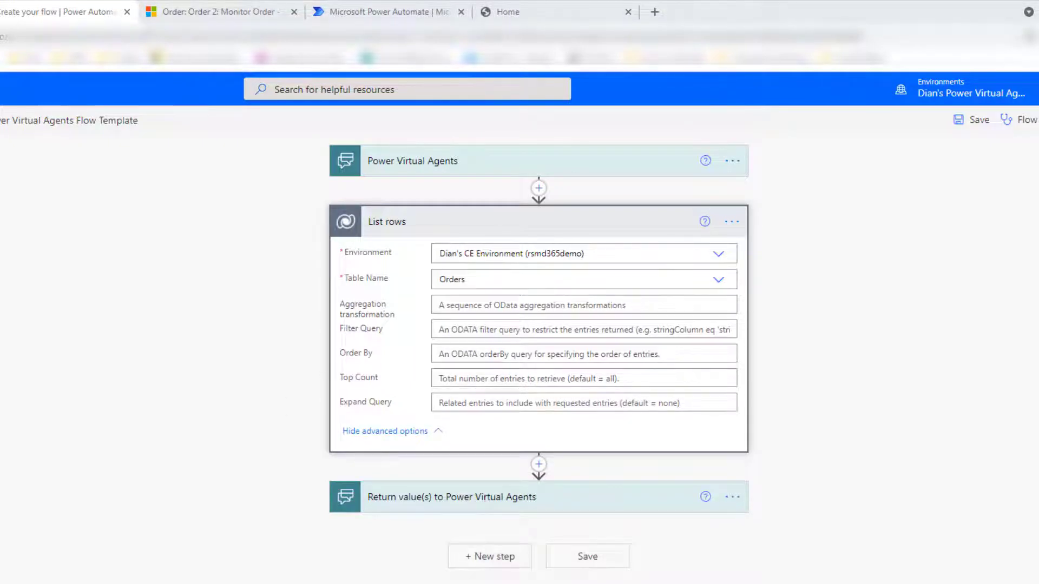
Expand the trigger and begin the Filter Query with 'ordernumber eq'
{"action": "left_click", "coordinate": [413, 165]}
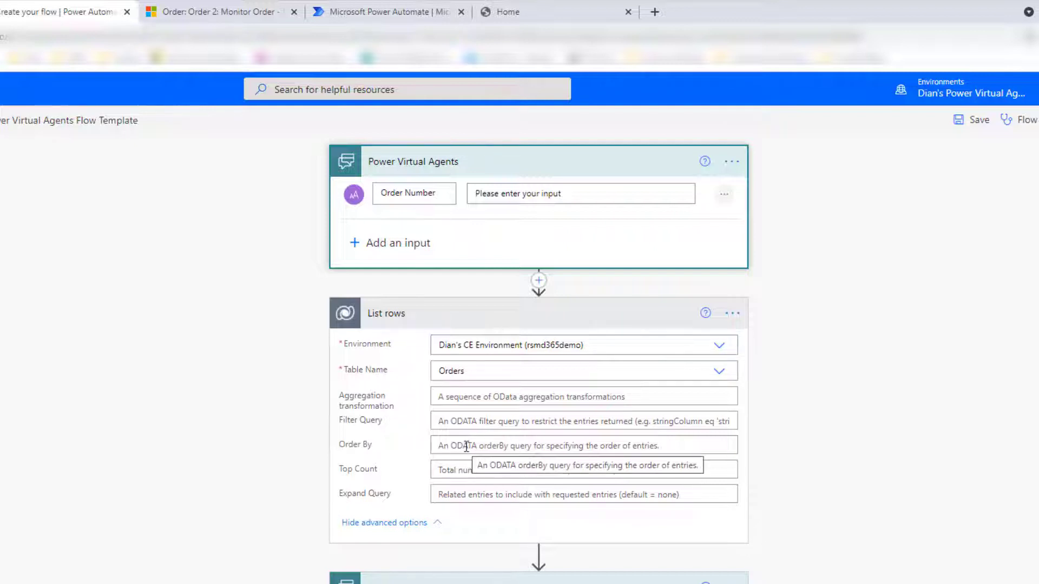
{"action": "left_click", "coordinate": [455, 420]}
{"action": "type", "text": "ordernumber eq"}
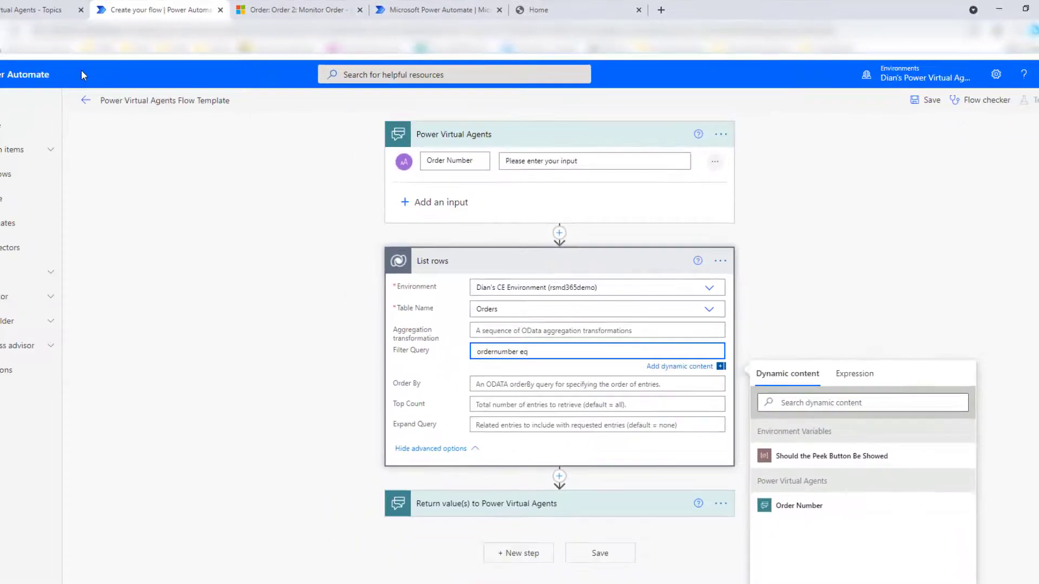
Check the Order 2 record in Dynamics 365, return to the flow, and close the spare Power Automate tab
{"action": "left_click", "coordinate": [33, 10]}
{"action": "left_click", "coordinate": [288, 10]}
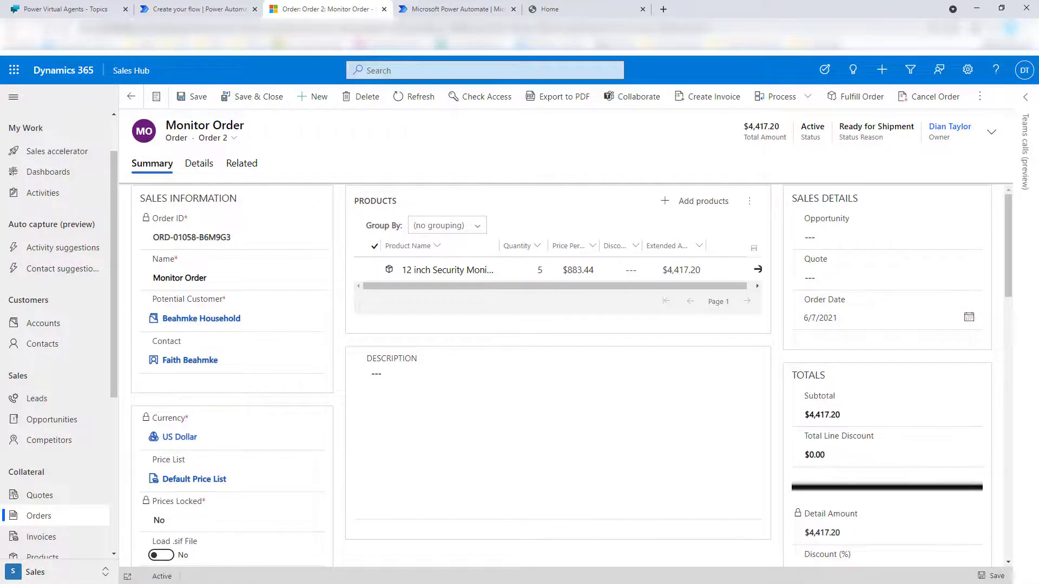
{"action": "left_click", "coordinate": [452, 10]}
{"action": "left_click", "coordinate": [169, 13]}
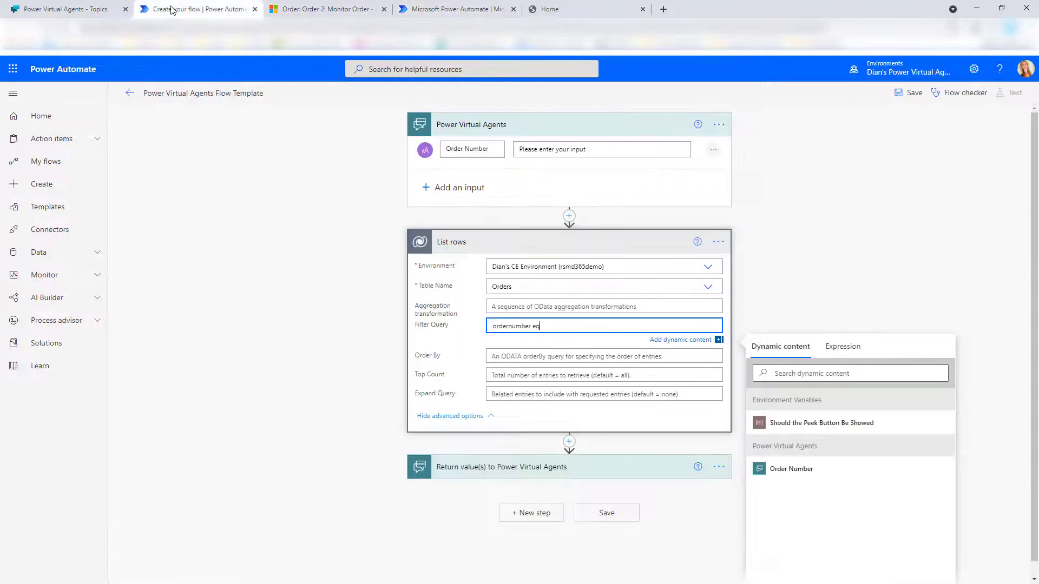
{"action": "left_click", "coordinate": [513, 9]}
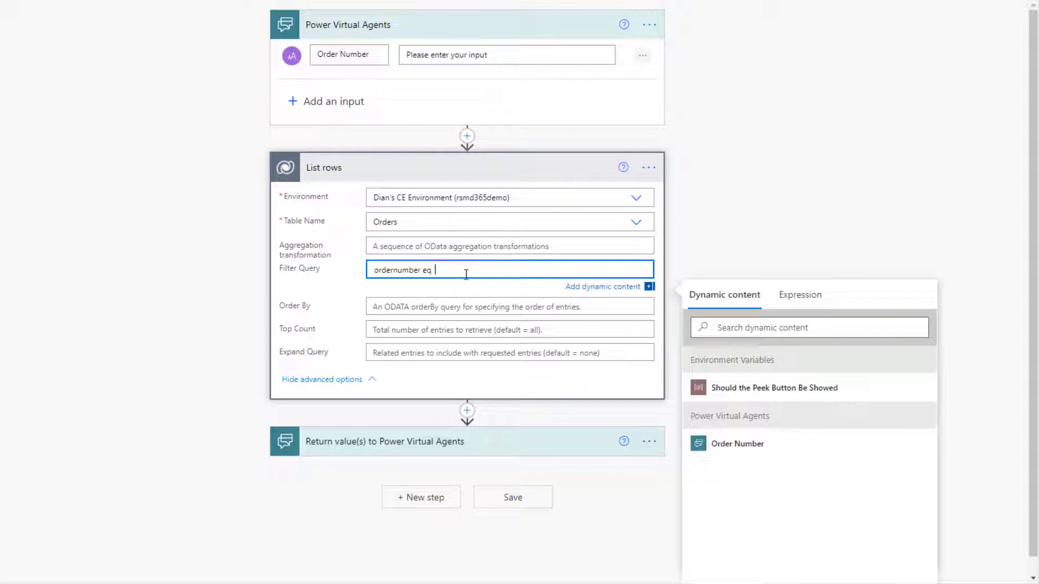
Filter List rows to ordernumber equal to the bot's Order Number, with Top Count 1
{"action": "type", "text": "'"}
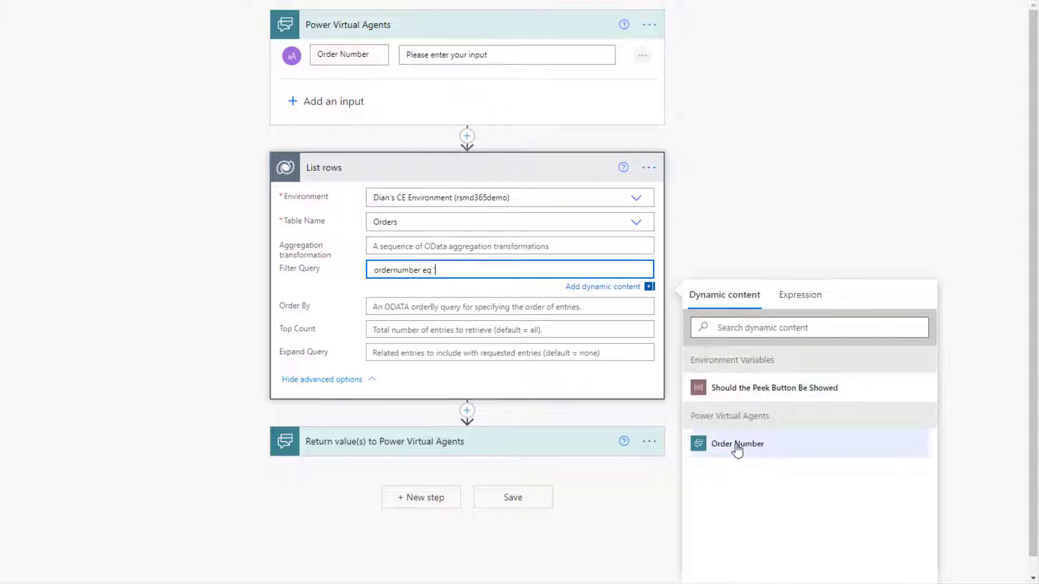
{"action": "left_click", "coordinate": [737, 447]}
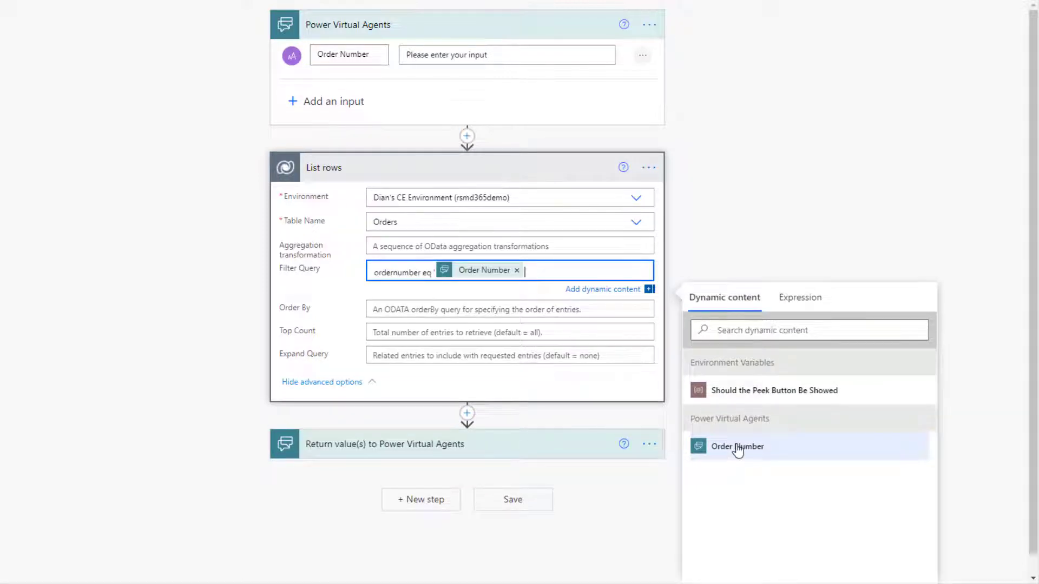
{"action": "type", "text": "'"}
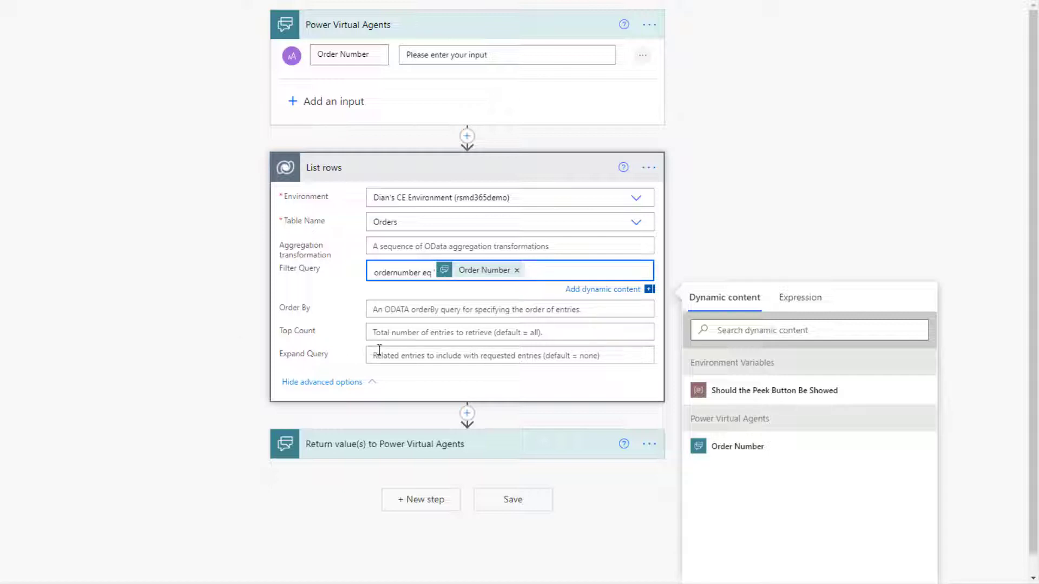
{"action": "left_click", "coordinate": [387, 333]}
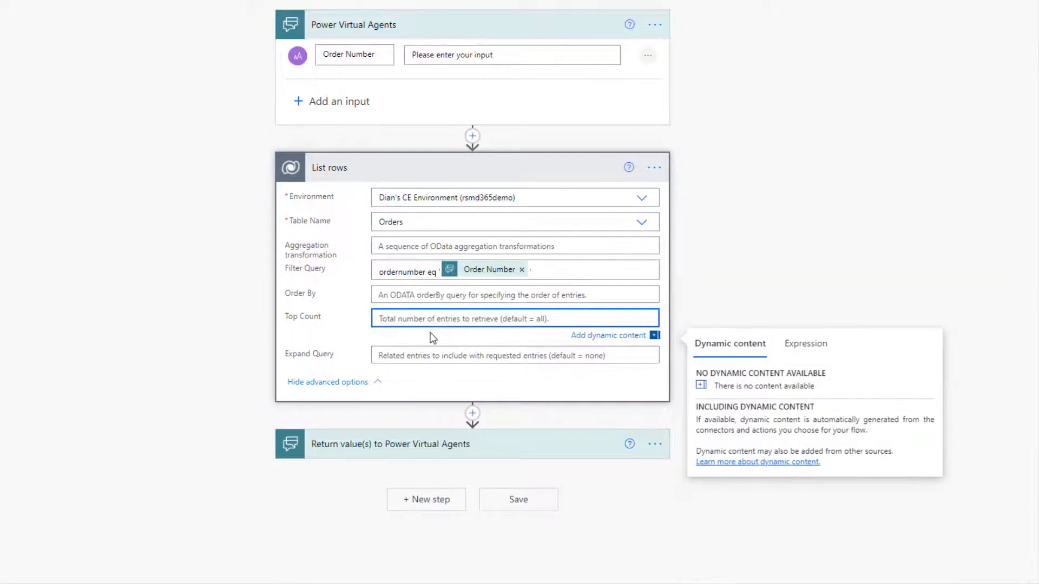
{"action": "type", "text": "1"}
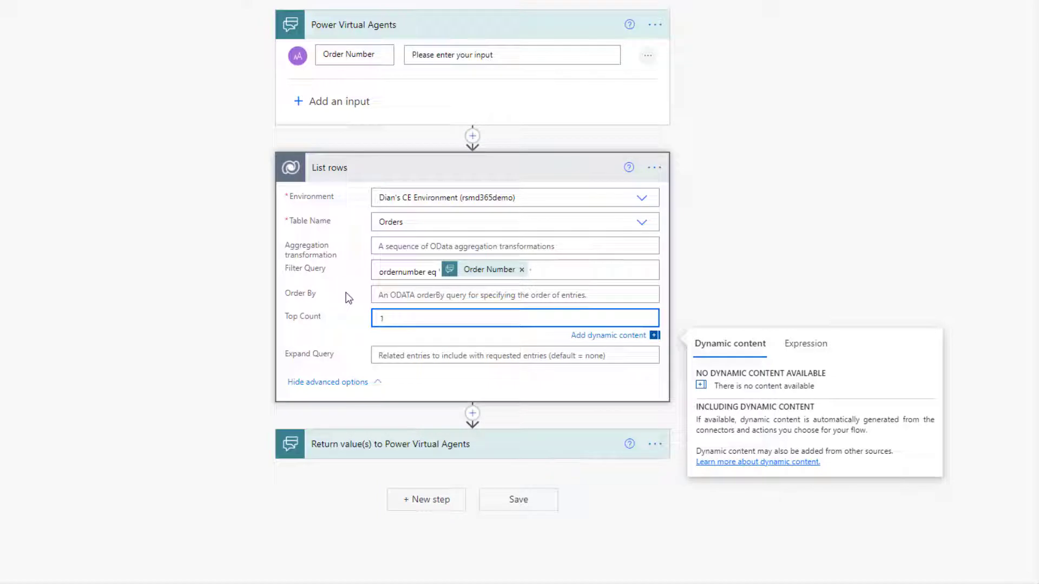
{"action": "left_click", "coordinate": [343, 383]}
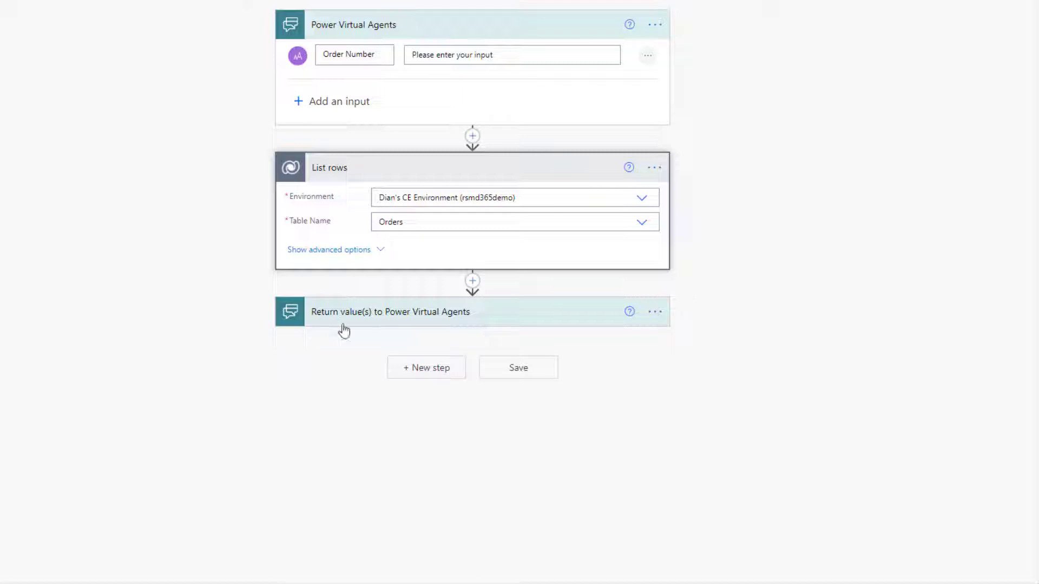
Add a Compose action after List rows and rename it 'Compose - Status Reason'
{"action": "left_click", "coordinate": [473, 281]}
{"action": "left_click", "coordinate": [474, 298]}
{"action": "type", "text": "comp"}
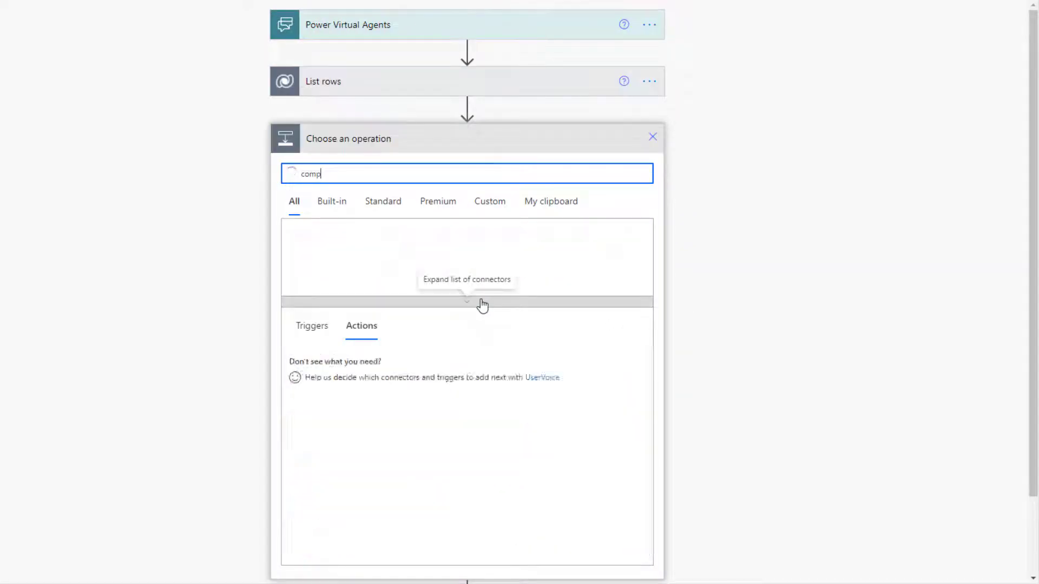
{"action": "type", "text": "os"}
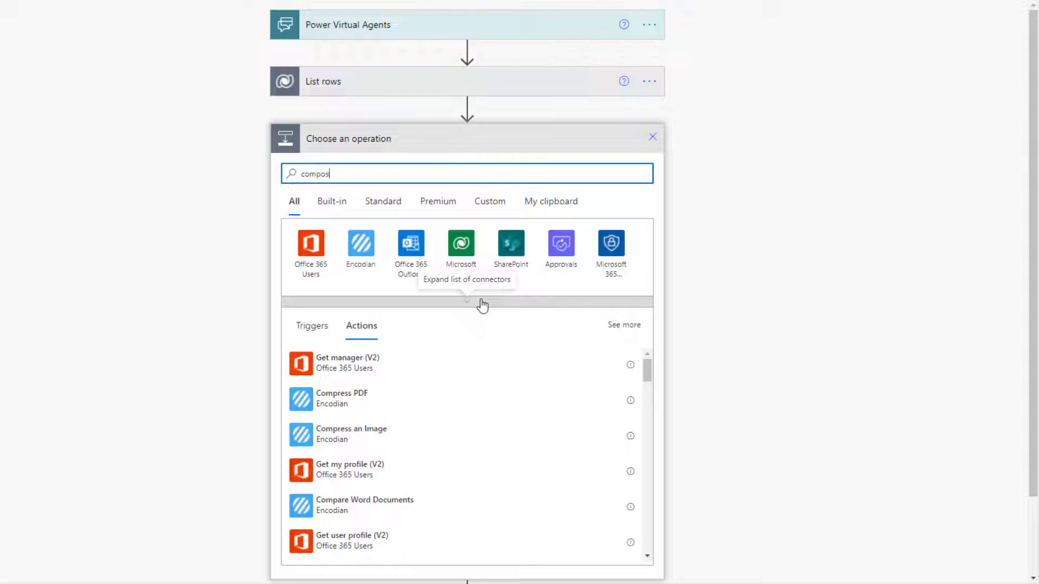
{"action": "type", "text": "e"}
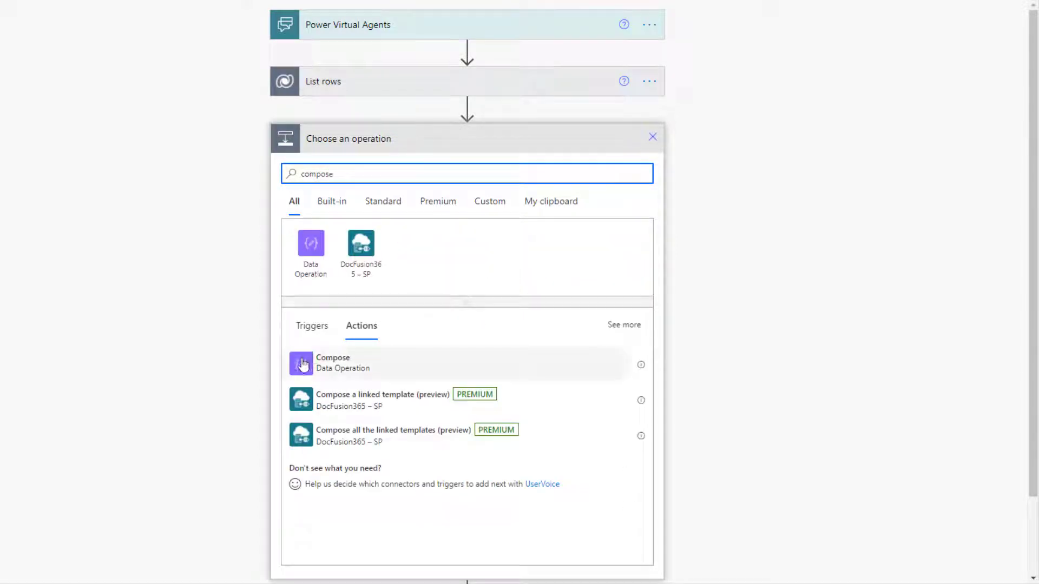
{"action": "left_click", "coordinate": [303, 365]}
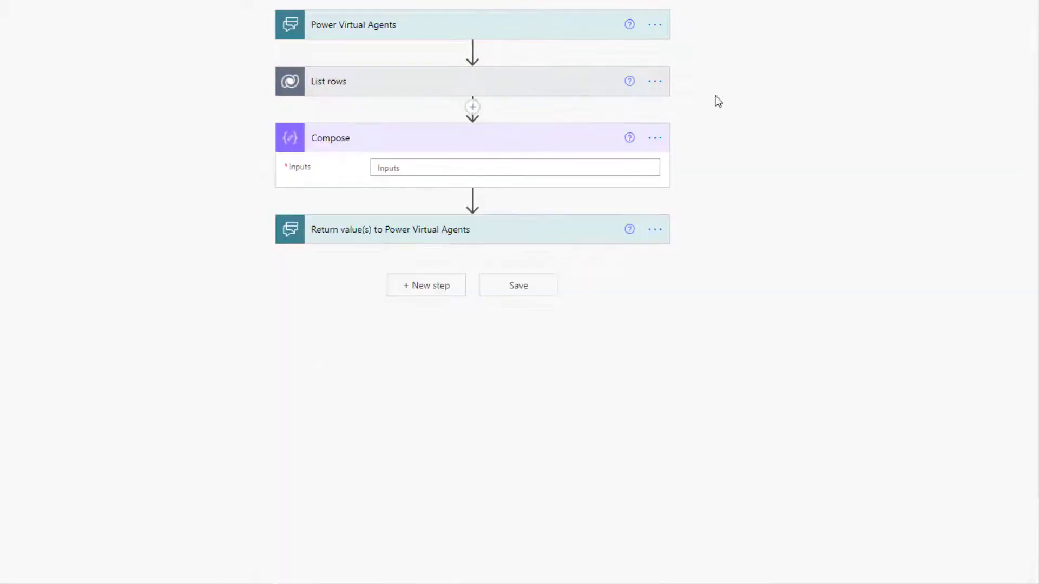
{"action": "left_click", "coordinate": [665, 136]}
{"action": "left_click", "coordinate": [701, 160]}
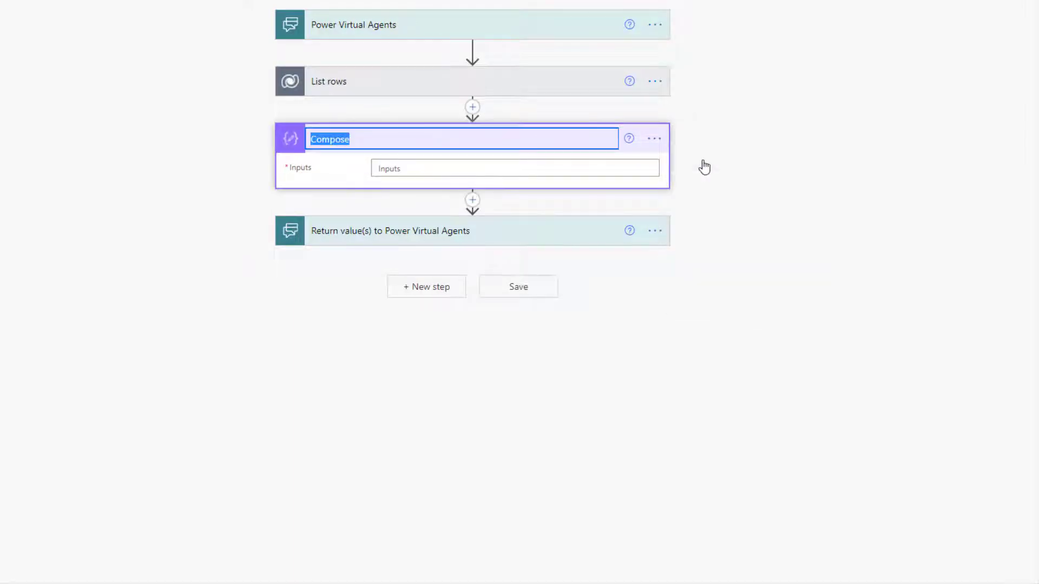
{"action": "left_click", "coordinate": [362, 141]}
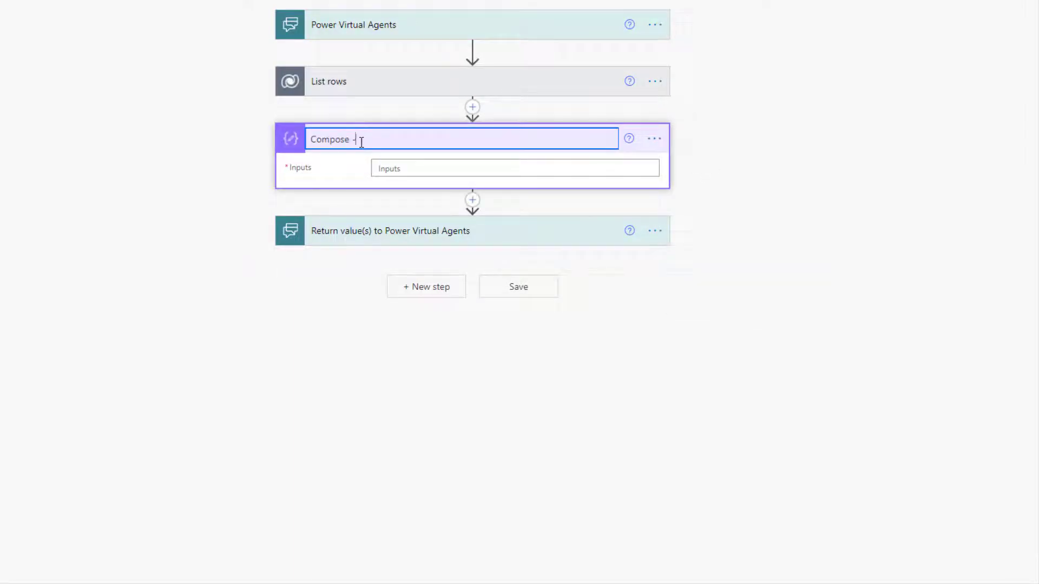
{"action": "type", "text": "- Status Reason"}
{"action": "key", "text": "Return"}
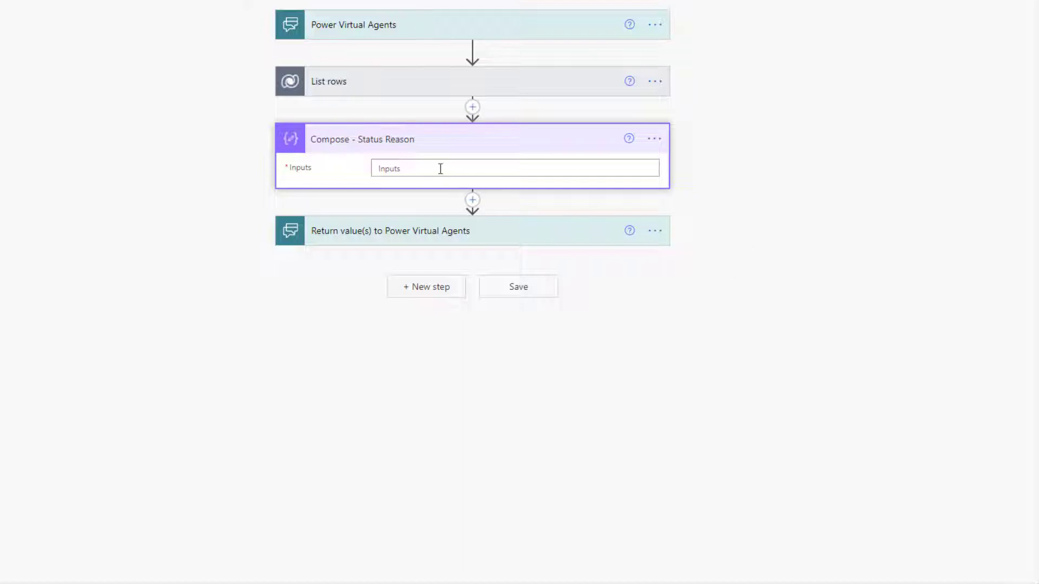
Set its input to the expression body('List_rows')['value'][0]['_statuscode_label']
{"action": "left_click", "coordinate": [441, 168]}
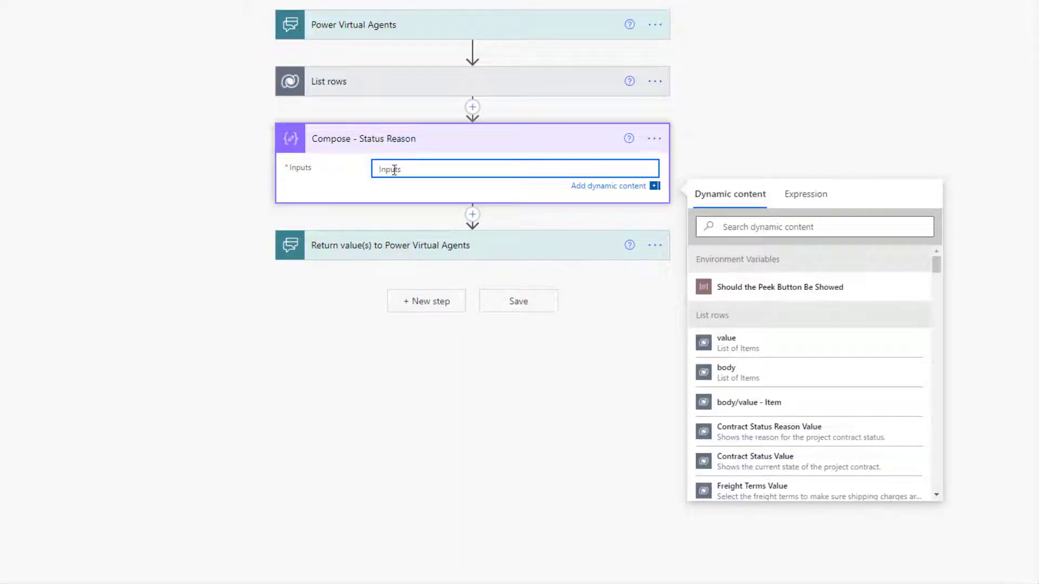
{"action": "left_click", "coordinate": [806, 194]}
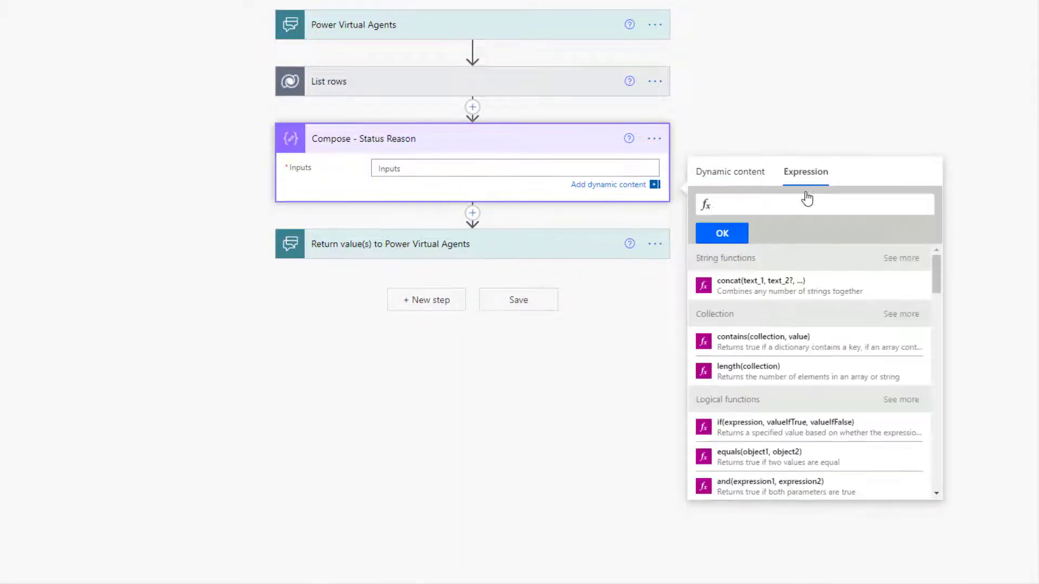
{"action": "left_click", "coordinate": [738, 203]}
{"action": "key", "text": "ctrl+v"}
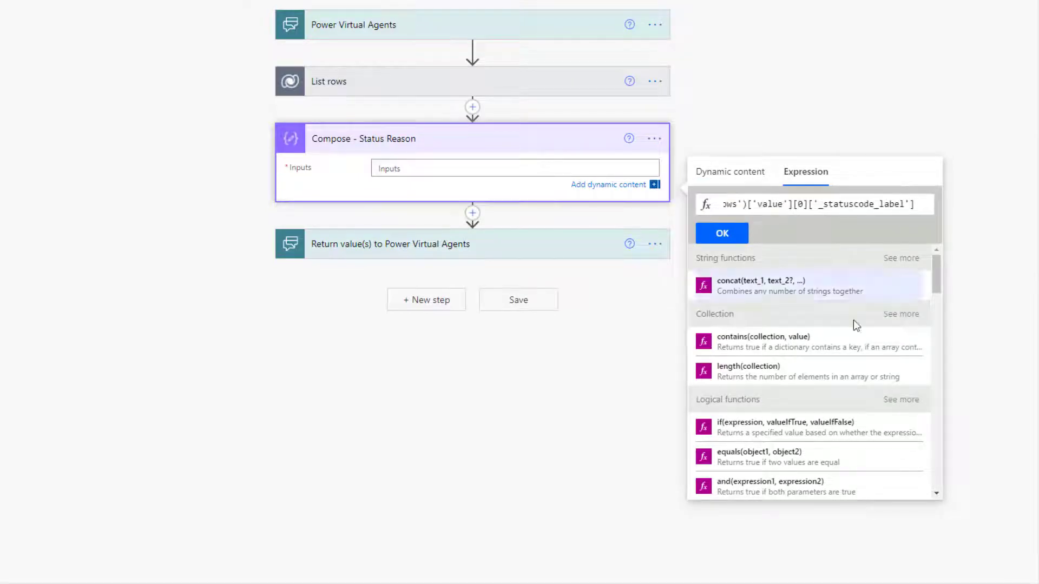
{"action": "left_click_drag", "start_coordinate": [822, 204], "coordinate": [915, 204]}
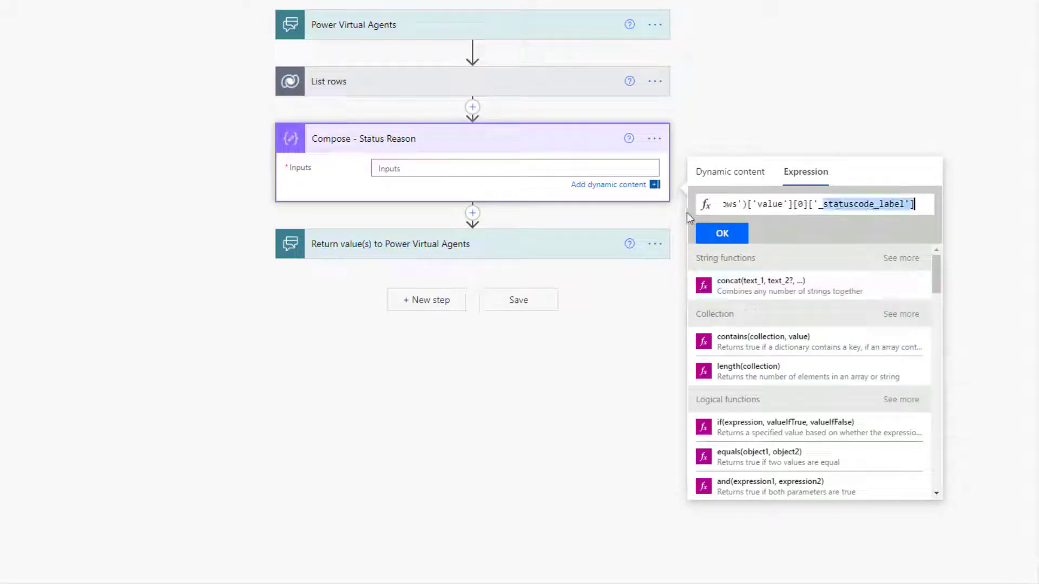
{"action": "left_click_drag", "start_coordinate": [746, 212], "coordinate": [646, 216]}
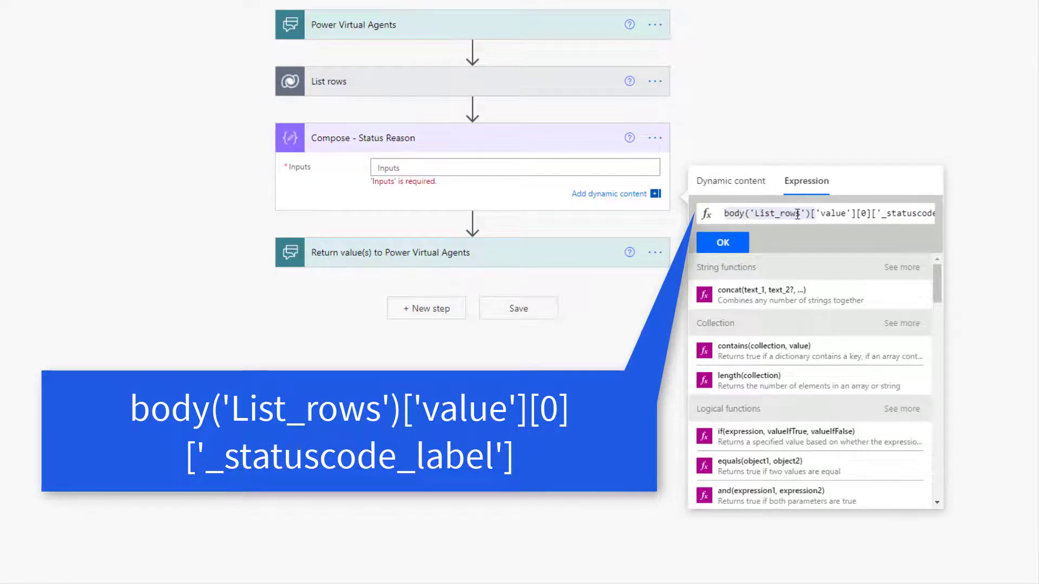
{"action": "left_click_drag", "start_coordinate": [819, 214], "coordinate": [940, 219]}
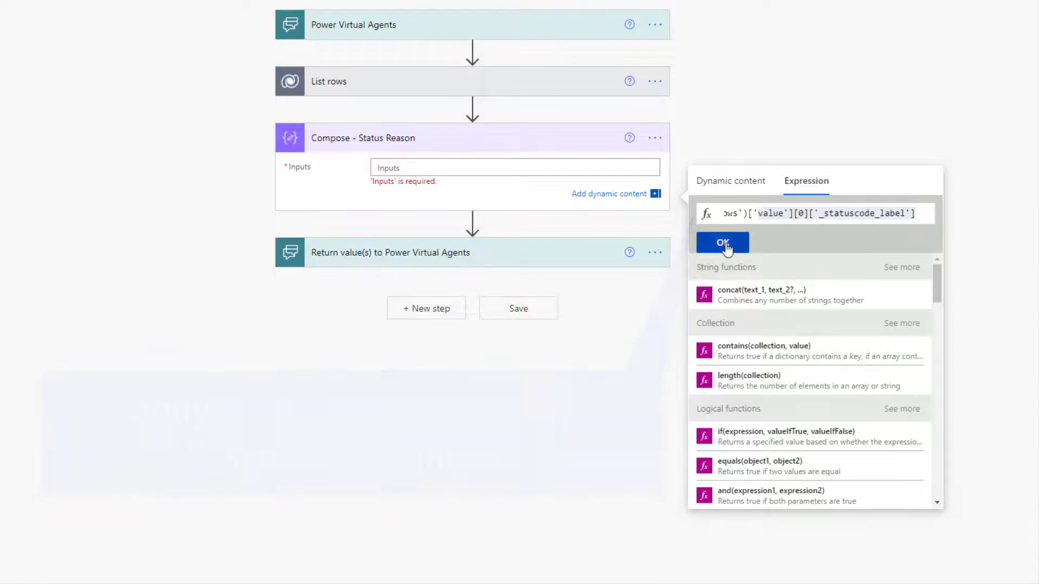
{"action": "left_click", "coordinate": [723, 243]}
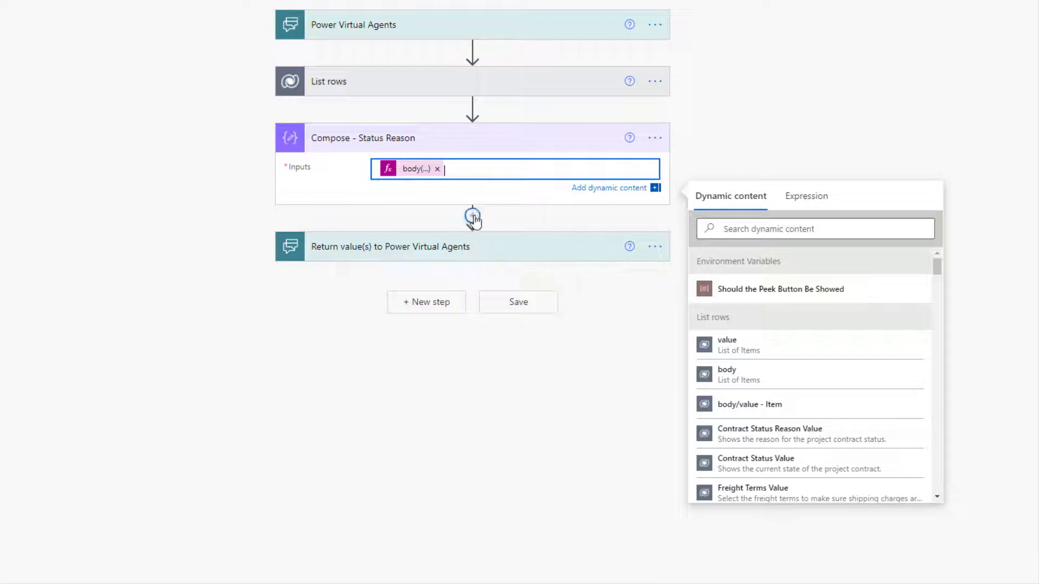
Add another Compose action after Compose - Status Reason
{"action": "left_click", "coordinate": [472, 215]}
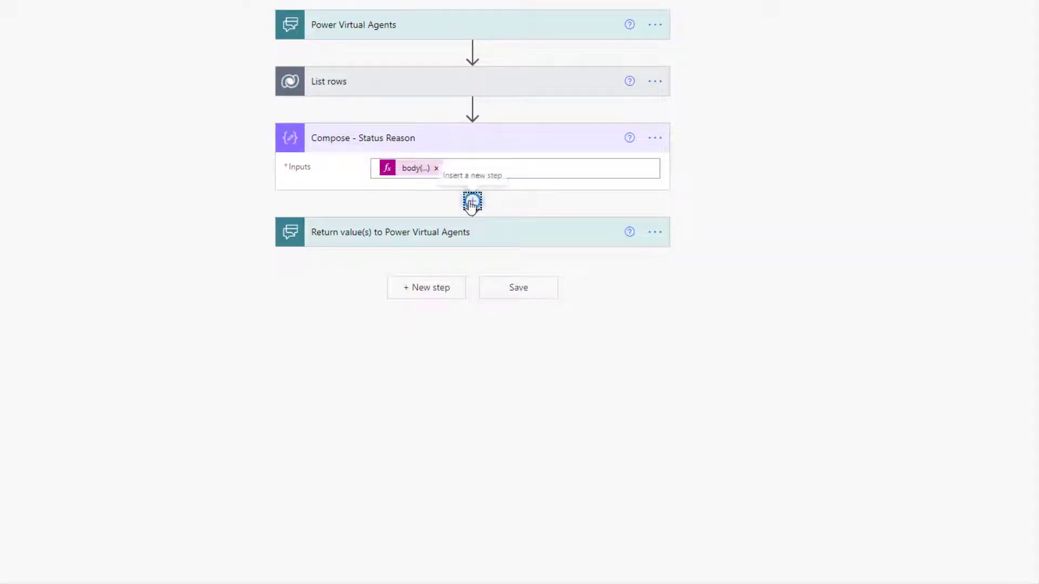
{"action": "left_click", "coordinate": [472, 205]}
{"action": "left_click", "coordinate": [466, 222]}
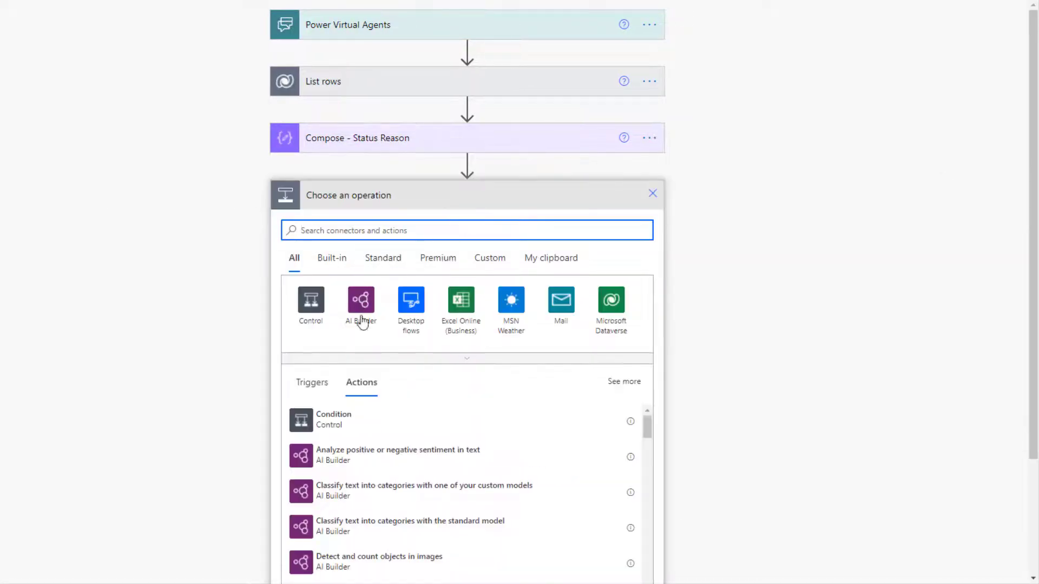
{"action": "type", "text": "comps"}
{"action": "key", "text": "BackSpace"}
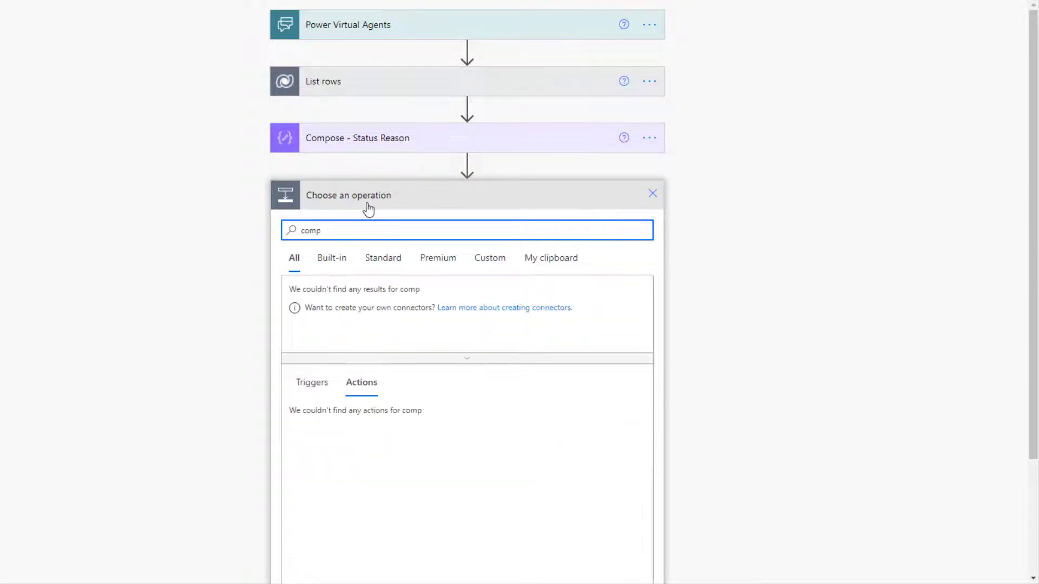
{"action": "type", "text": "ose"}
{"action": "left_click", "coordinate": [330, 421]}
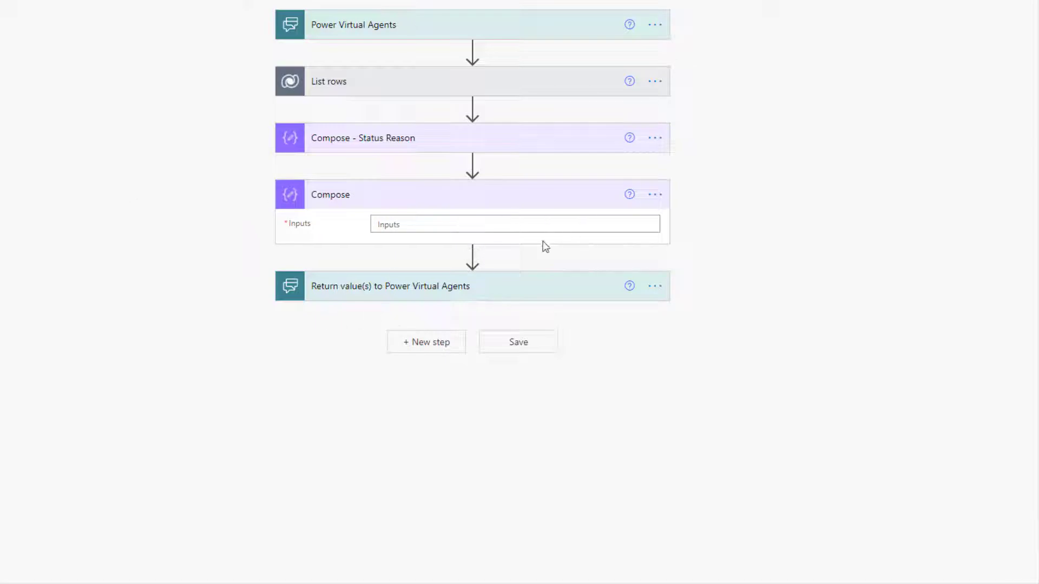
Rename the new step 'Compose - Order Name' and view the Dynamics 365 order record
{"action": "left_click", "coordinate": [657, 198]}
{"action": "left_click", "coordinate": [690, 216]}
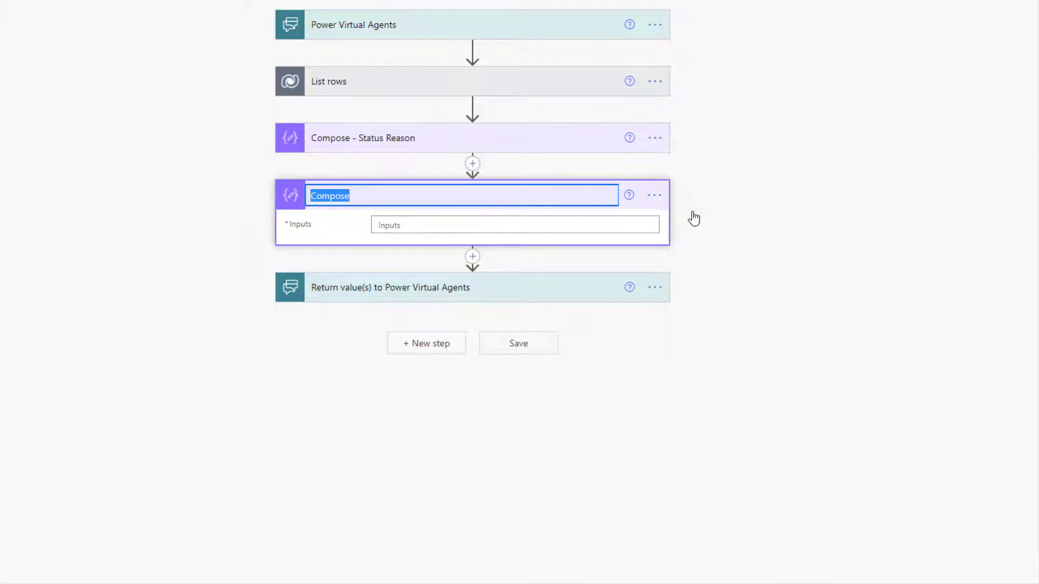
{"action": "left_click", "coordinate": [473, 195]}
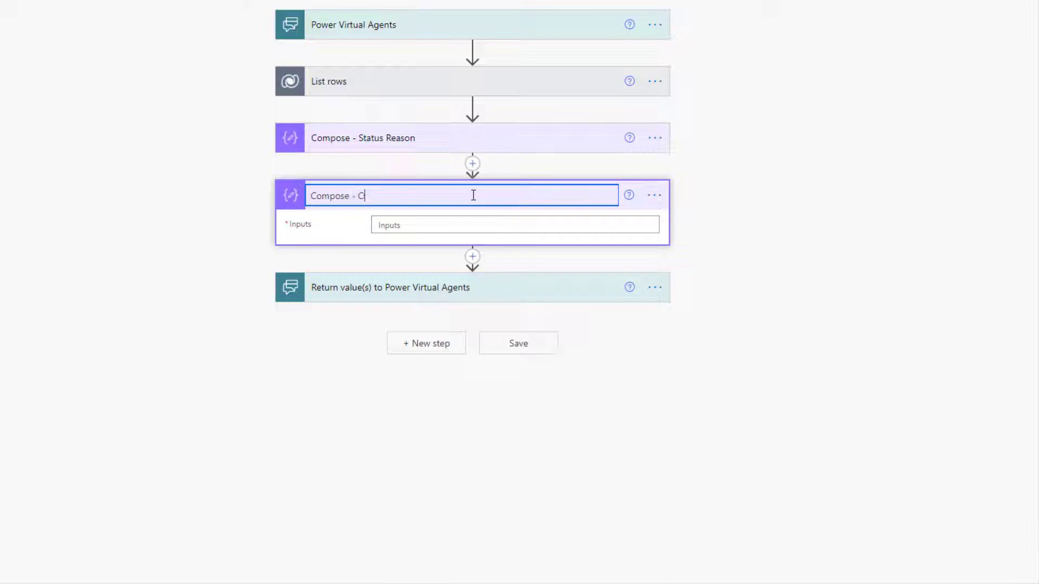
{"action": "type", "text": "- Order Name"}
{"action": "left_click", "coordinate": [569, 226]}
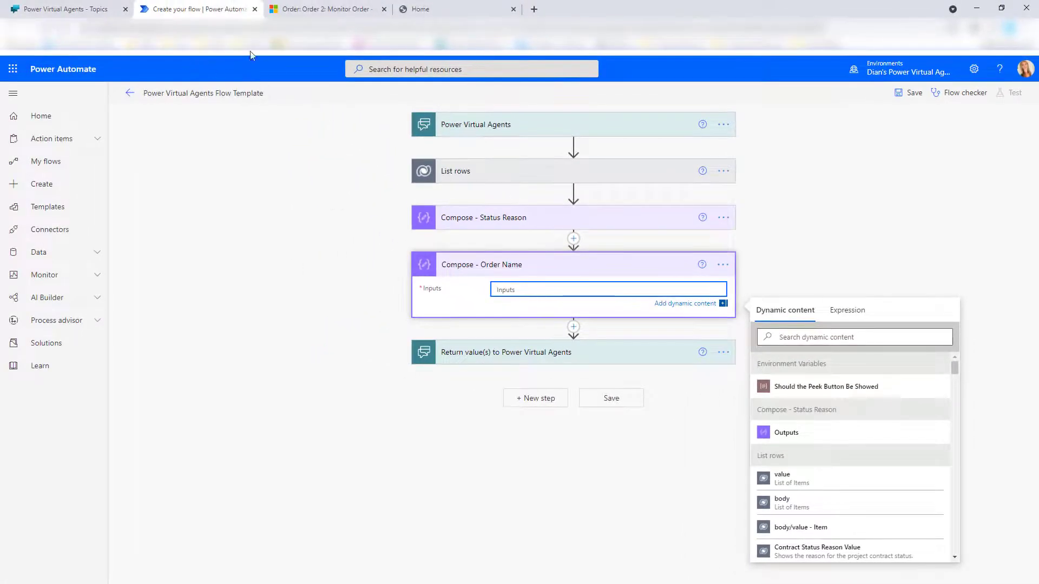
{"action": "left_click", "coordinate": [293, 14]}
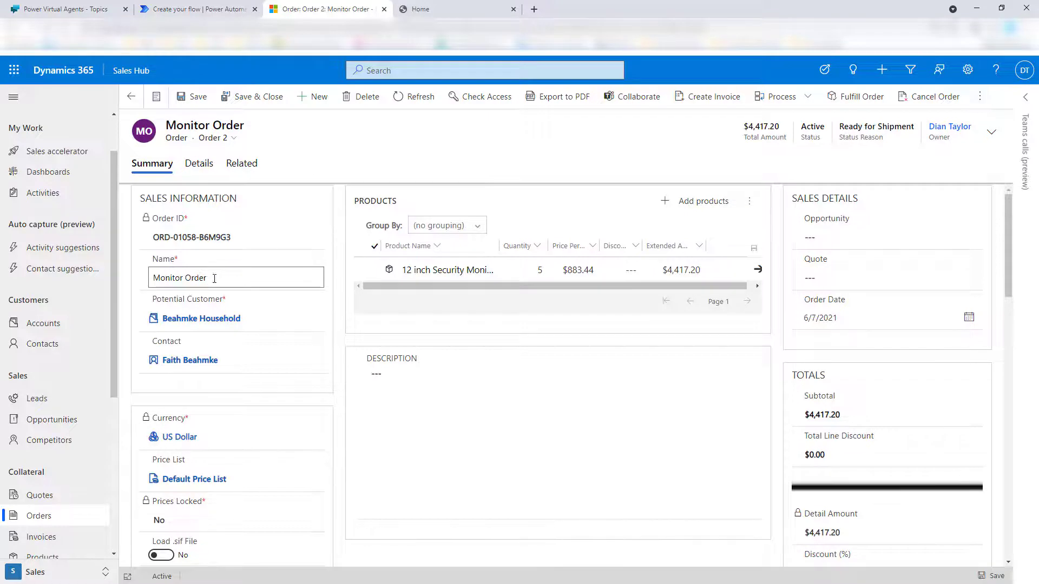
Check the record's Name value 'Monitor Order', then return to the Power Automate flow
{"action": "left_click_drag", "start_coordinate": [214, 278], "coordinate": [151, 279]}
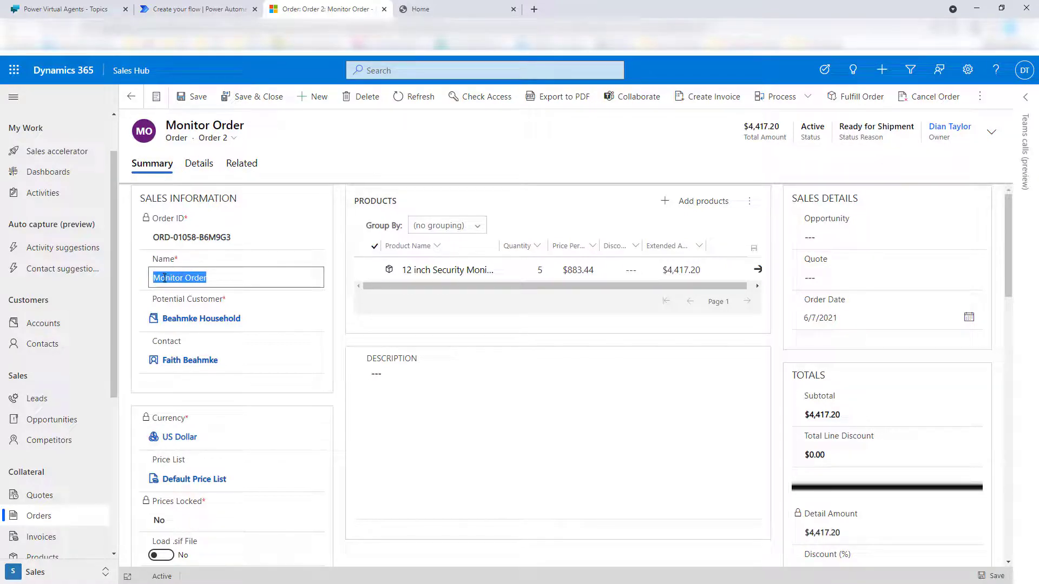
{"action": "left_click", "coordinate": [187, 9]}
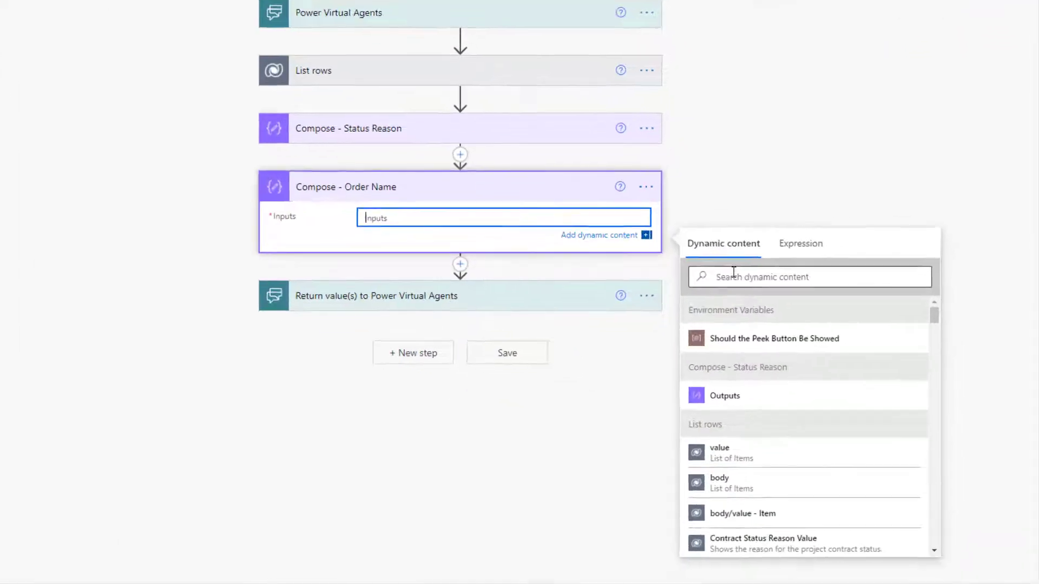
Set Compose - Order Name's input to the expression body('List_rows')['value'][0]['name']
{"action": "left_click", "coordinate": [801, 244]}
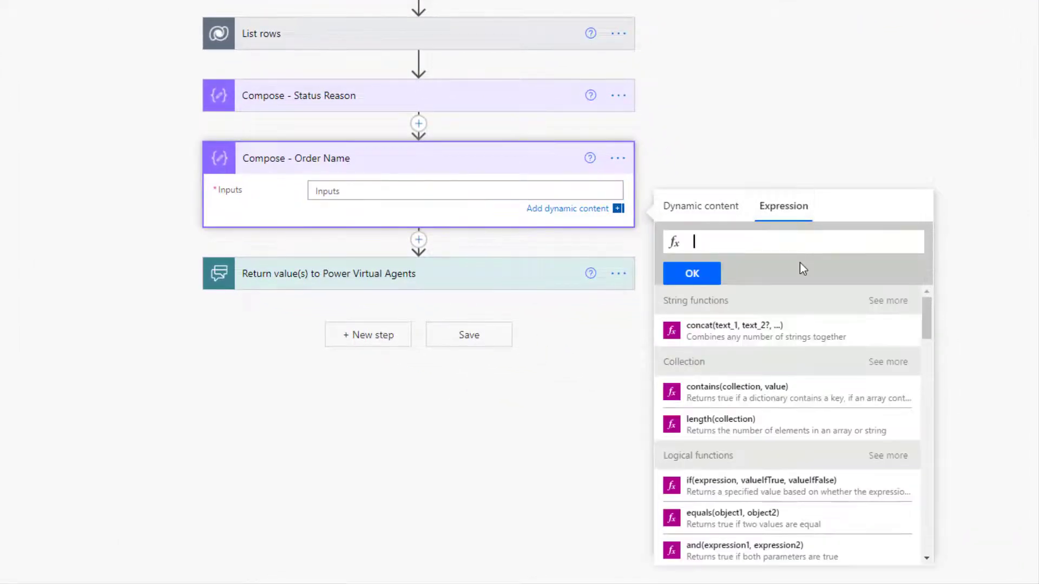
{"action": "type", "text": "body('List_rows')['value'][0]['name']"}
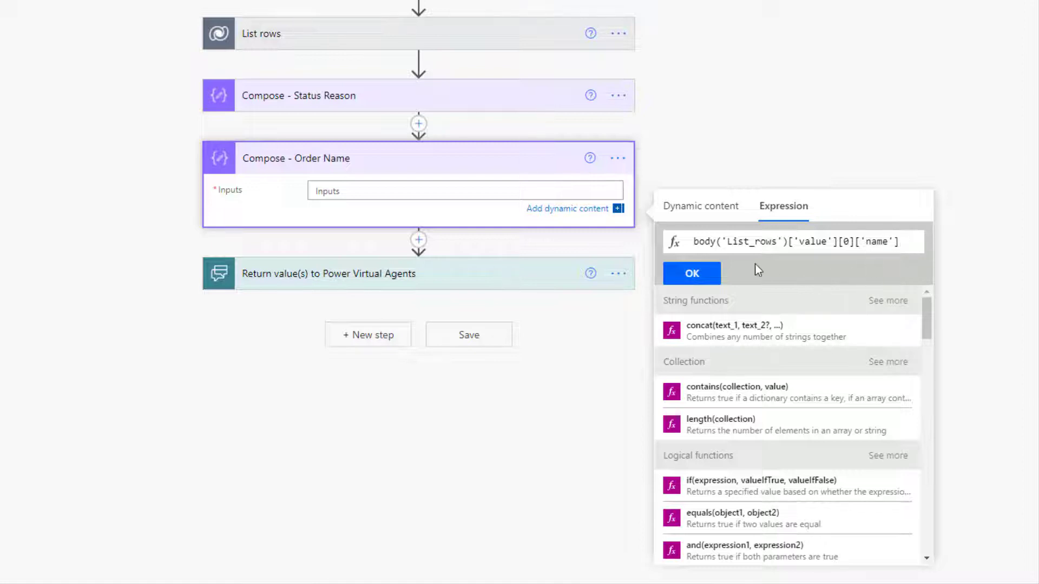
{"action": "left_click", "coordinate": [690, 275]}
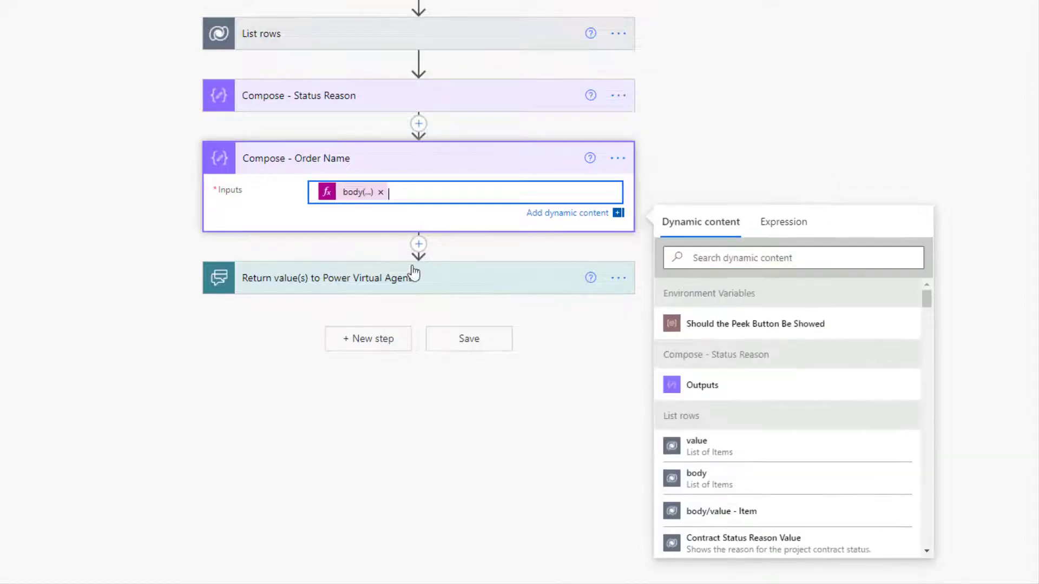
{"action": "left_click", "coordinate": [417, 242]}
{"action": "left_click", "coordinate": [418, 229]}
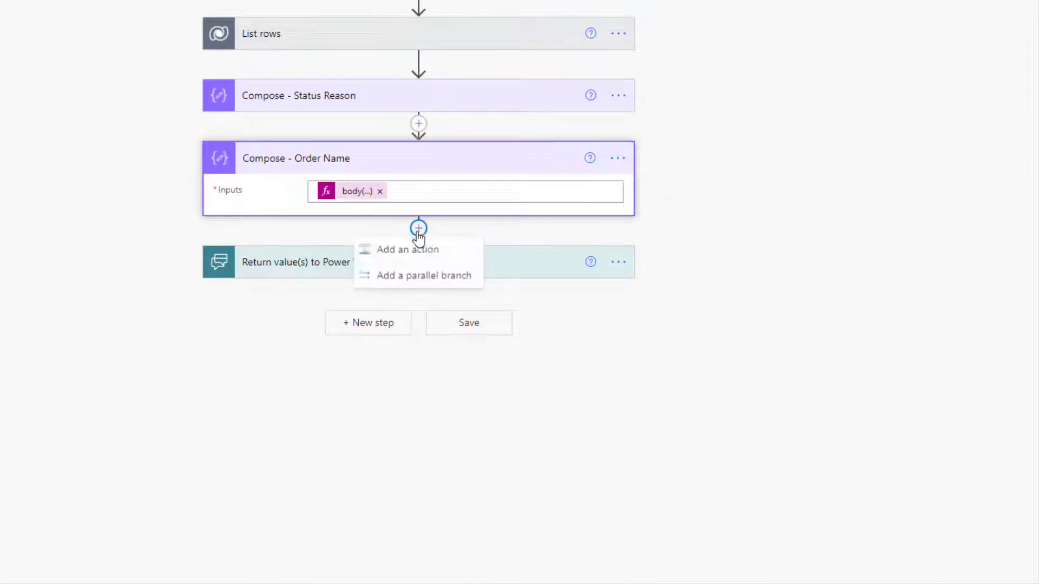
Insert a third Compose data operation step after Compose - Order Name
{"action": "left_click", "coordinate": [431, 256]}
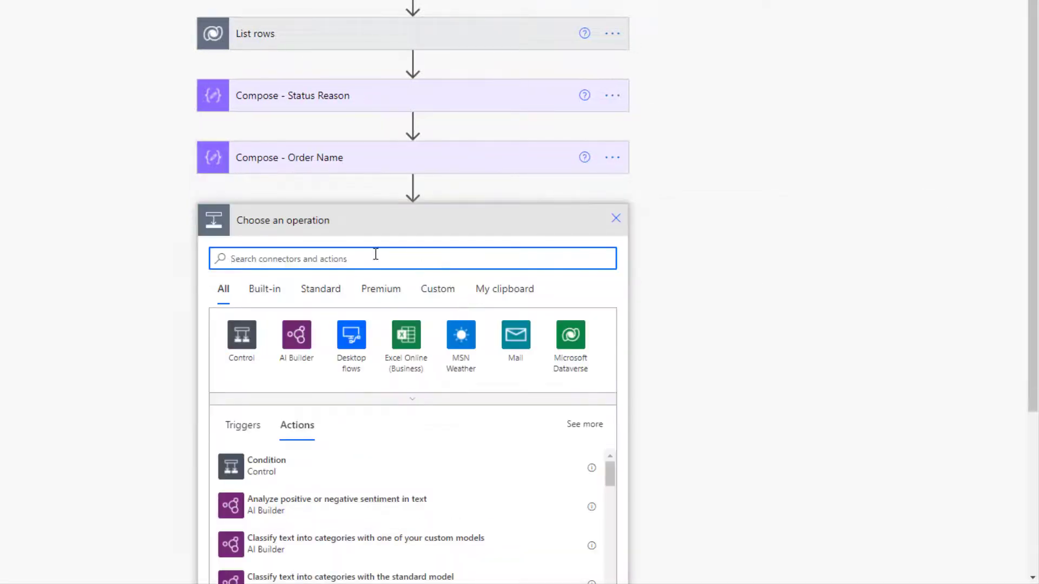
{"action": "type", "text": "Compose"}
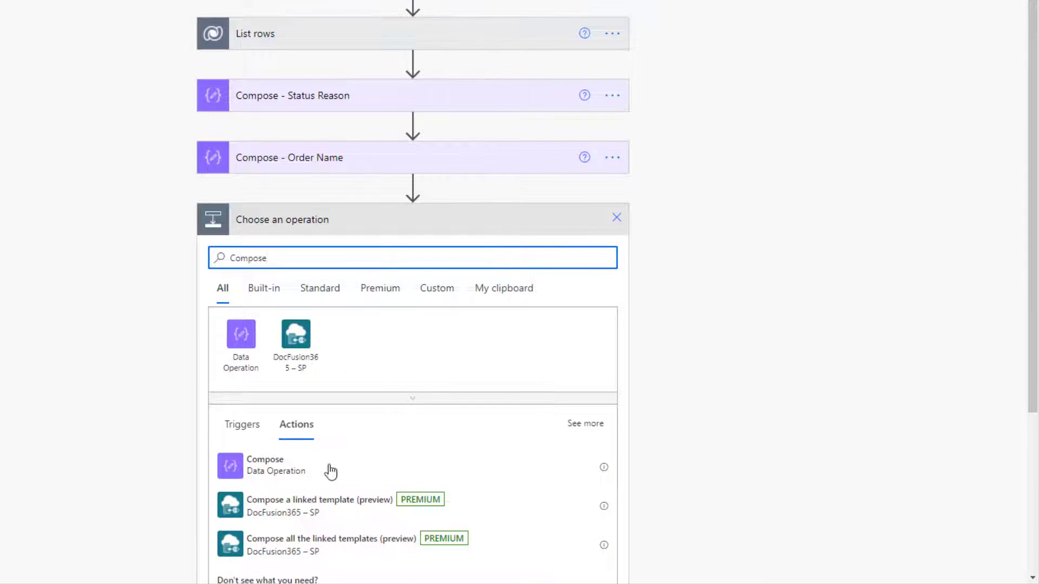
{"action": "left_click", "coordinate": [278, 466]}
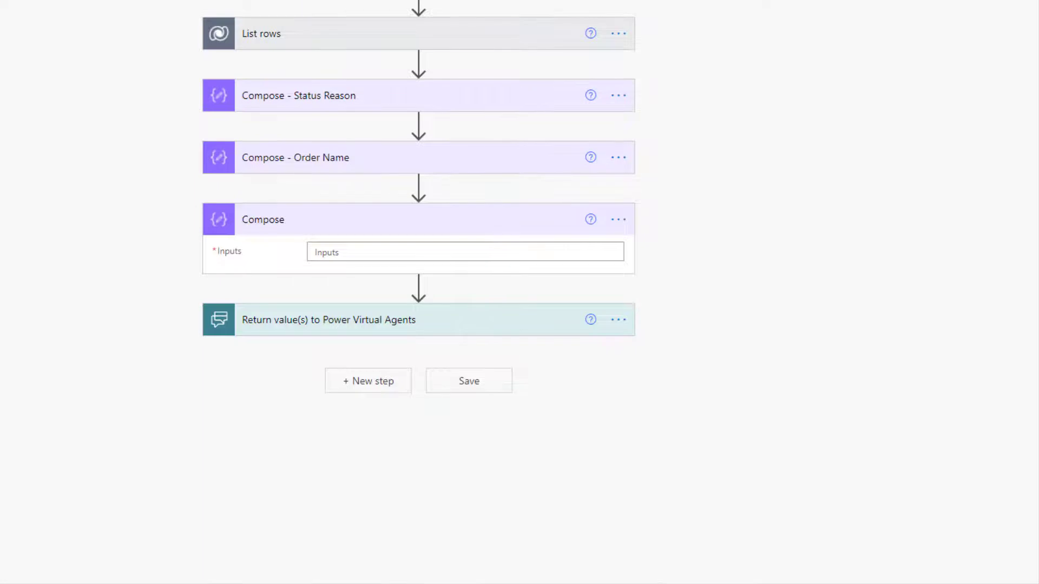
{"action": "left_click", "coordinate": [438, 252]}
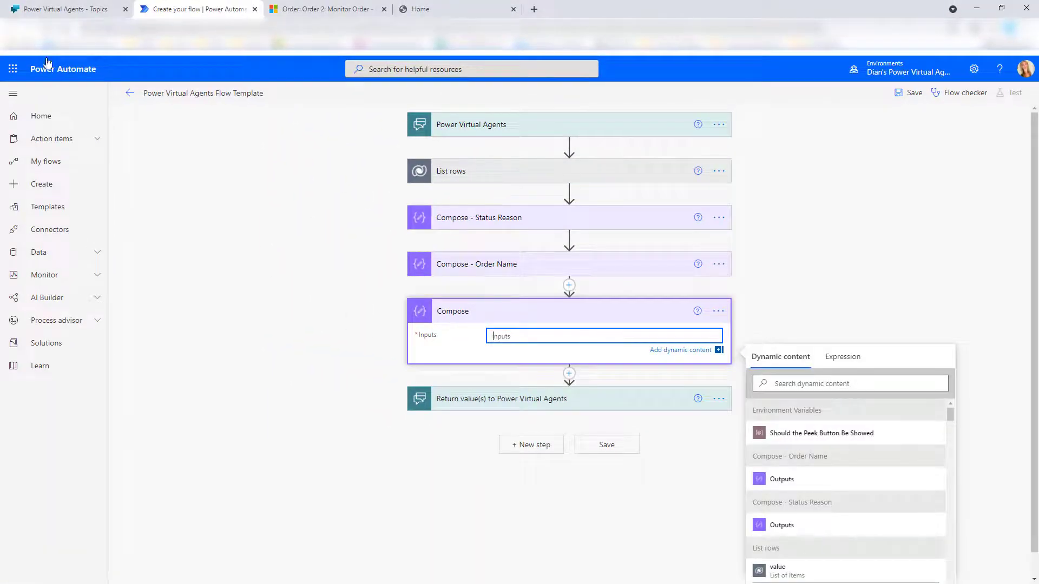
{"action": "left_click", "coordinate": [323, 10]}
{"action": "scroll", "coordinate": [249, 357], "scroll_direction": "down", "scroll_amount": 5}
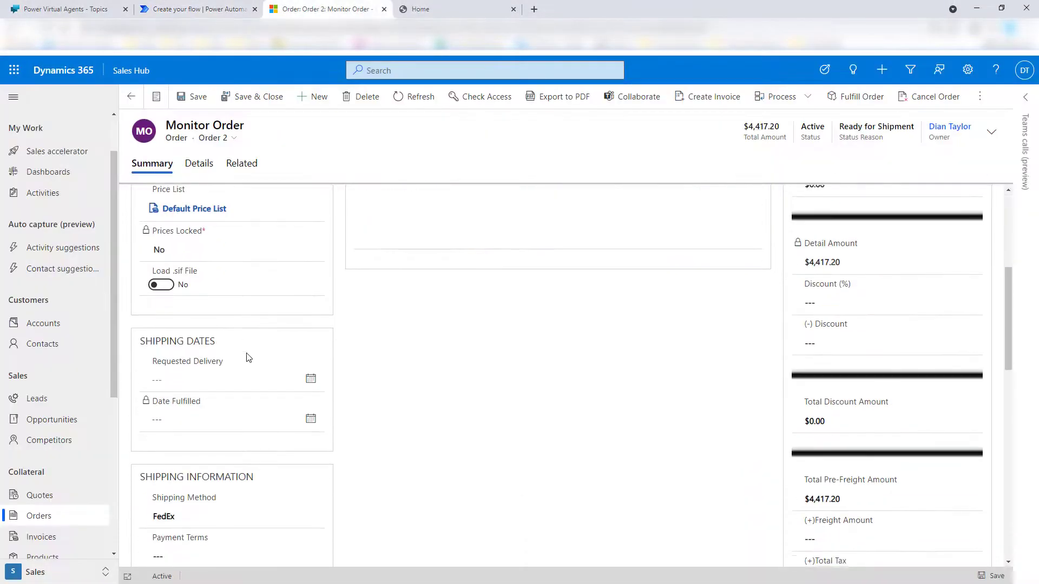
{"action": "scroll", "coordinate": [248, 357], "scroll_direction": "down", "scroll_amount": 4}
{"action": "left_click", "coordinate": [225, 308]}
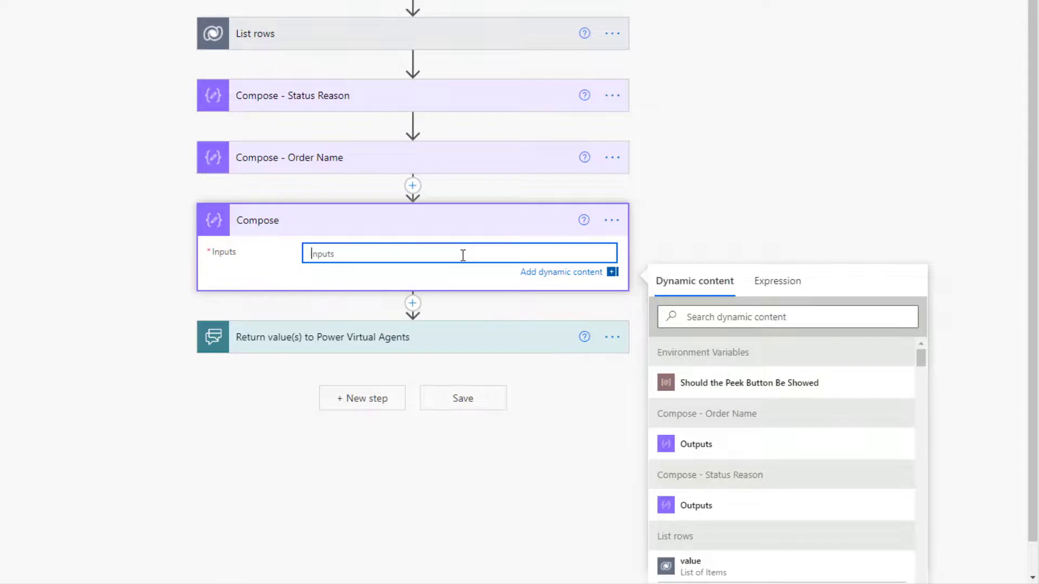
Set the Compose input to body('List_rows')['value'][0]['_shippingmethodcode_label']
{"action": "left_click", "coordinate": [769, 284]}
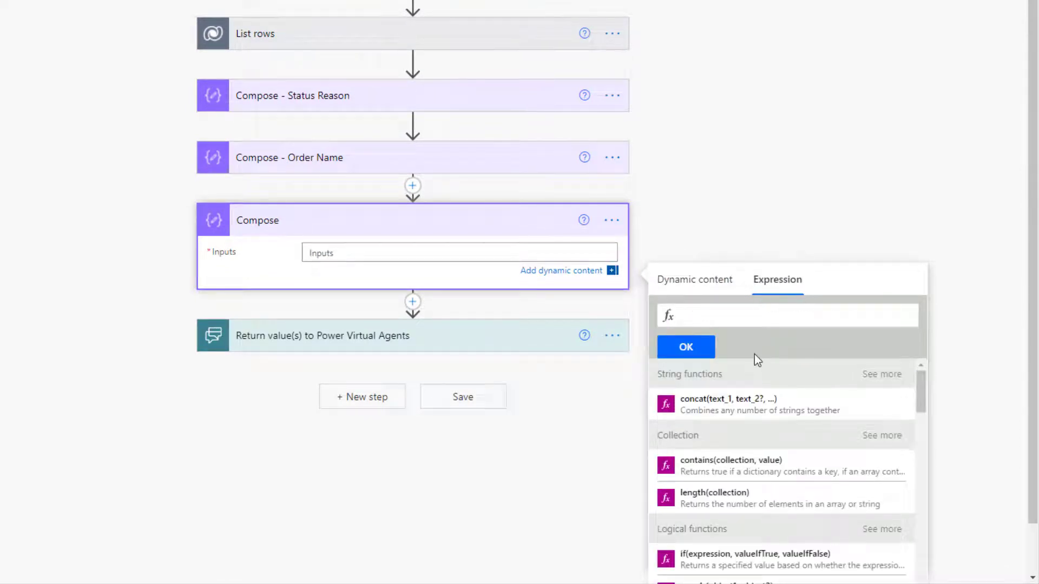
{"action": "key", "text": "ctrl+v"}
{"action": "key", "text": "shift+Home"}
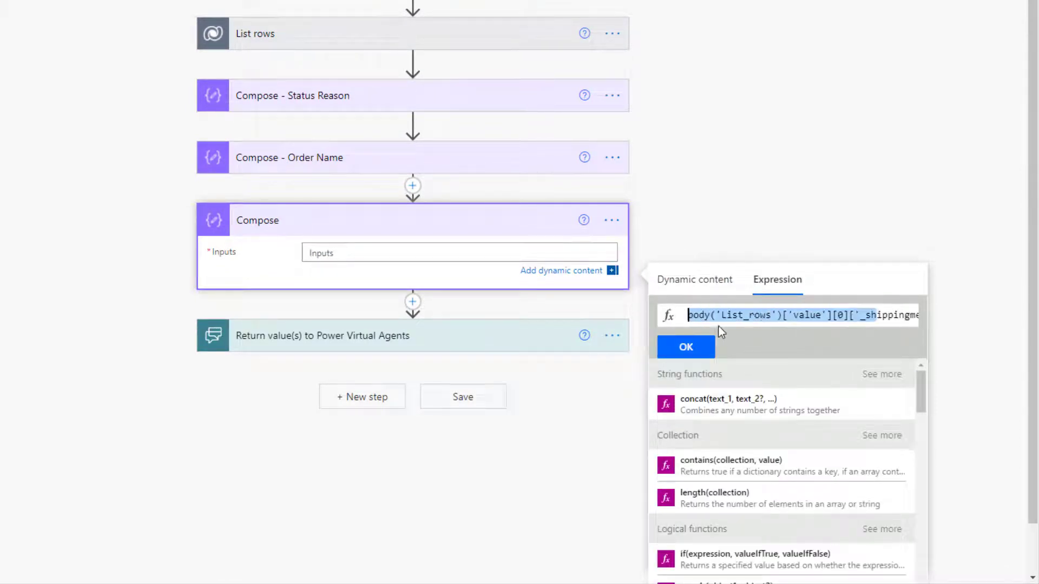
{"action": "left_click", "coordinate": [738, 329]}
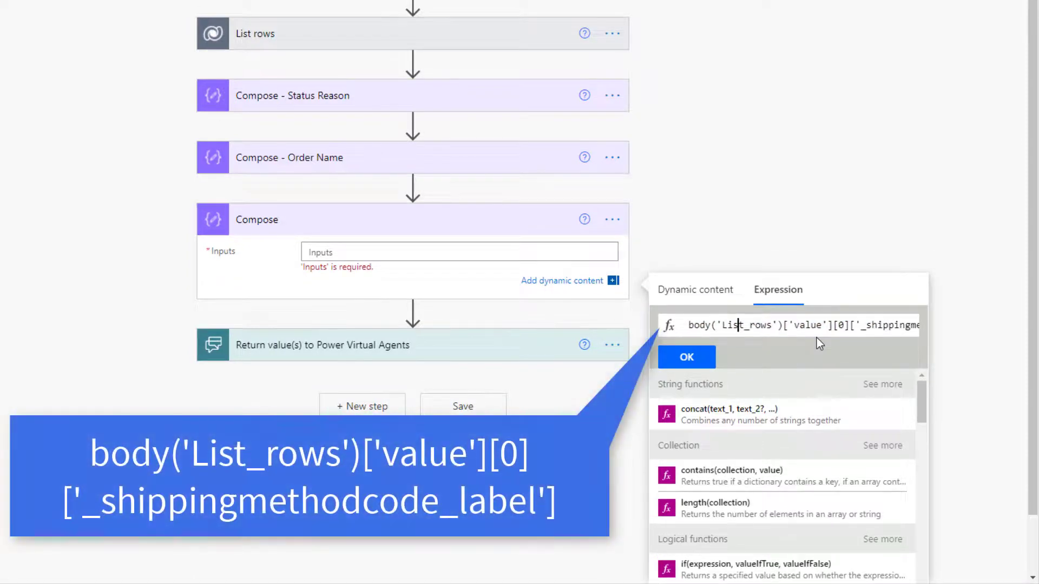
{"action": "key", "text": "Right"}
{"action": "key", "text": "Right"}
{"action": "key", "text": "Right"}
{"action": "key", "text": "Right"}
{"action": "key", "text": "Right"}
{"action": "key", "text": "Right"}
{"action": "key", "text": "Right"}
{"action": "key", "text": "Right"}
{"action": "key", "text": "Right"}
{"action": "key", "text": "Right"}
{"action": "key", "text": "Right"}
{"action": "key", "text": "Right"}
{"action": "key", "text": "Right"}
{"action": "key", "text": "Right"}
{"action": "key", "text": "Right"}
{"action": "key", "text": "Right"}
{"action": "key", "text": "Right"}
{"action": "key", "text": "Right"}
{"action": "key", "text": "Right"}
{"action": "key", "text": "Right"}
{"action": "key", "text": "Right"}
{"action": "key", "text": "Right"}
{"action": "key", "text": "Right"}
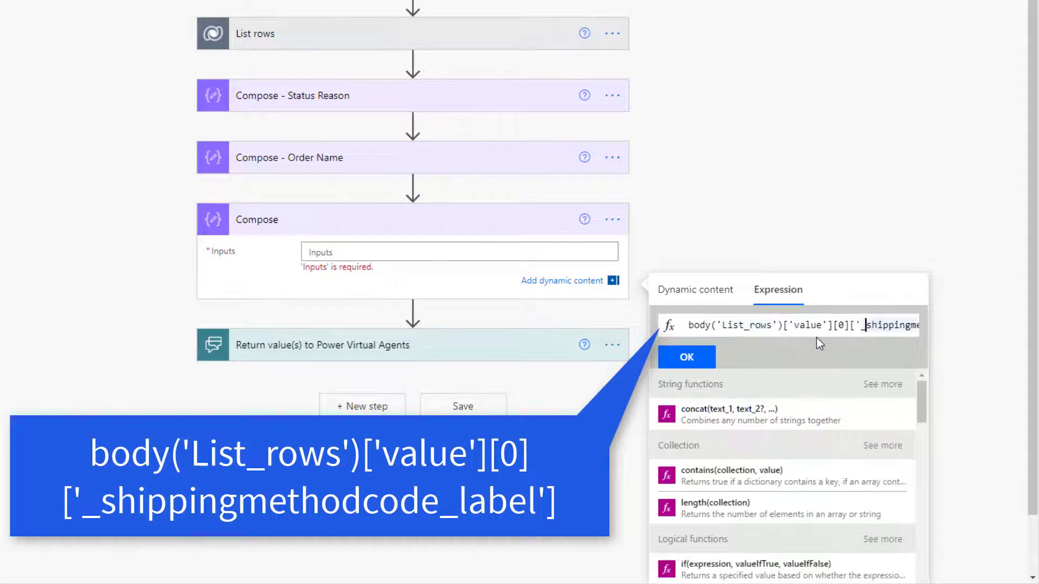
{"action": "key", "text": "Right"}
{"action": "key", "text": "Right"}
{"action": "key", "text": "Right"}
{"action": "key", "text": "Right"}
{"action": "key", "text": "Right"}
{"action": "key", "text": "Right"}
{"action": "key", "text": "Right"}
{"action": "key", "text": "Right"}
{"action": "key", "text": "Right"}
{"action": "key", "text": "Right"}
{"action": "key", "text": "Right"}
{"action": "key", "text": "Right"}
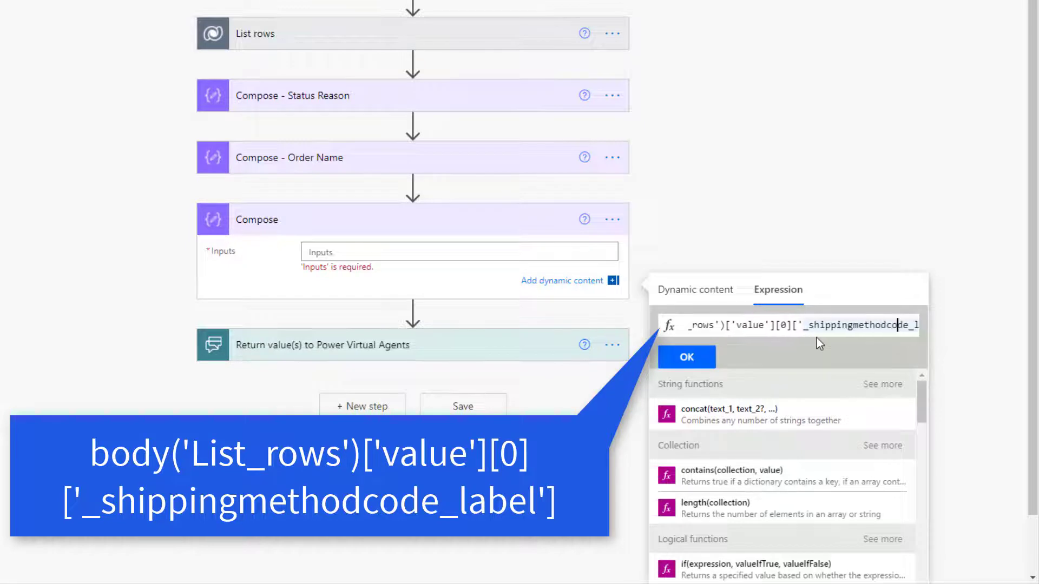
{"action": "key", "text": "Right"}
{"action": "key", "text": "Right"}
{"action": "key", "text": "Right"}
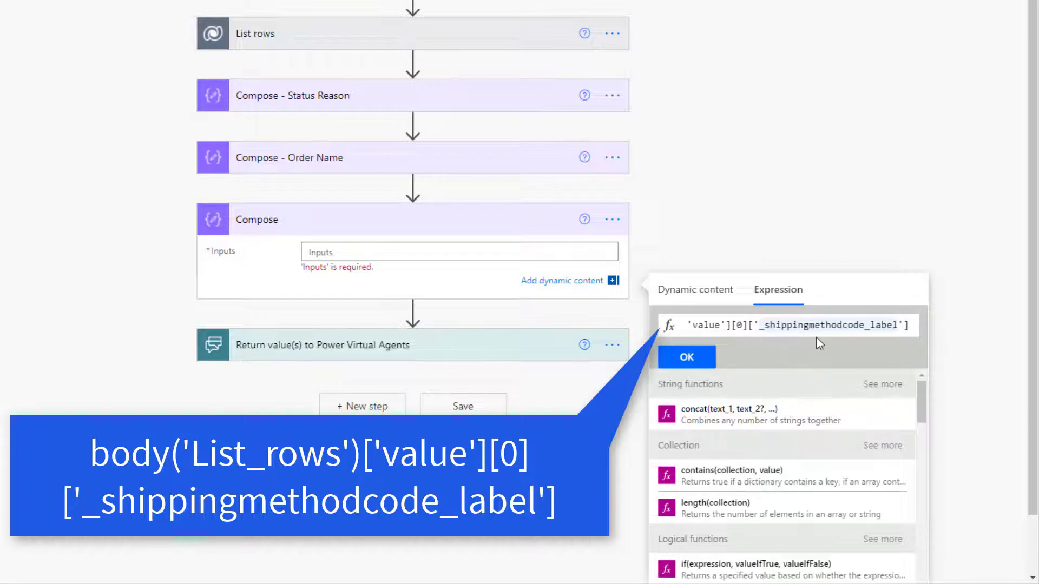
{"action": "left_click", "coordinate": [698, 358]}
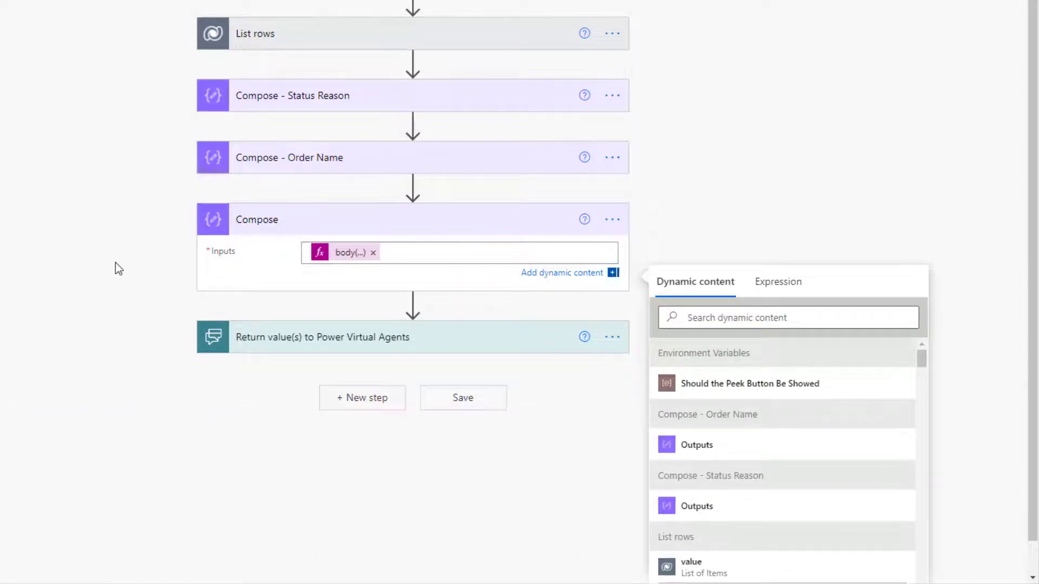
Add a text output to the Return value(s) to Power Virtual Agents step
{"action": "left_click", "coordinate": [349, 336]}
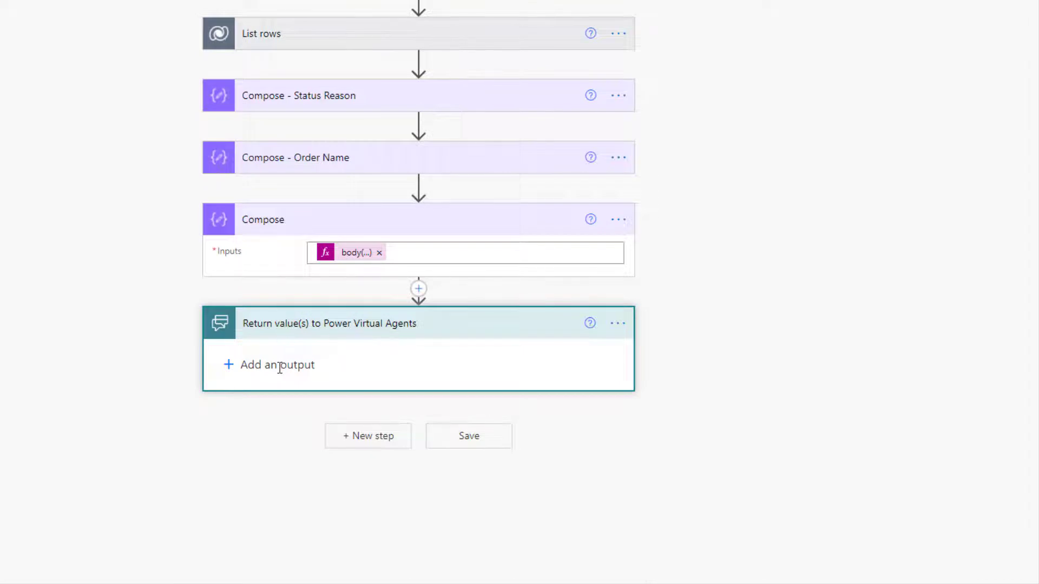
{"action": "left_click", "coordinate": [256, 364]}
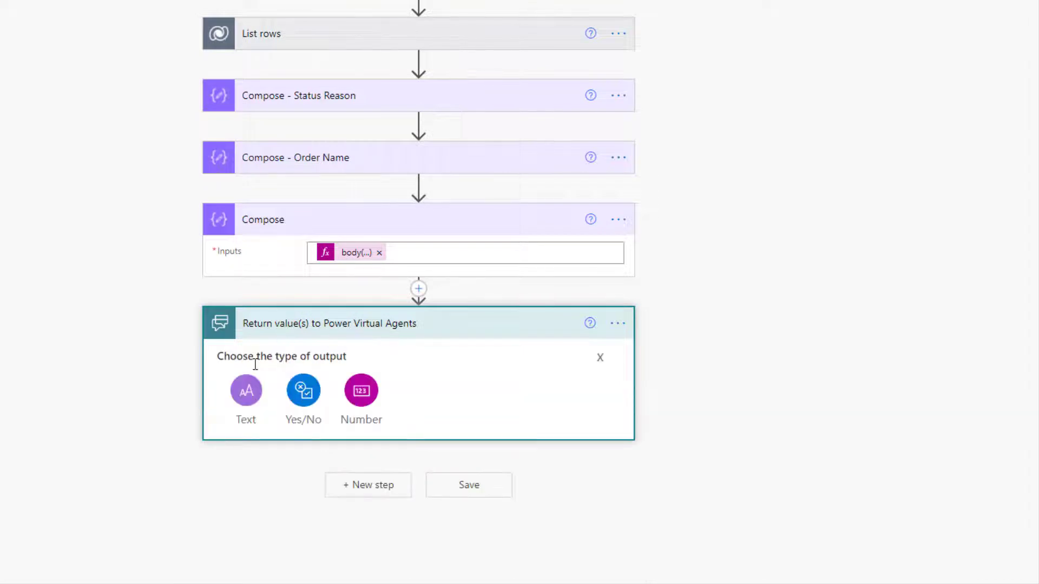
{"action": "left_click", "coordinate": [246, 395]}
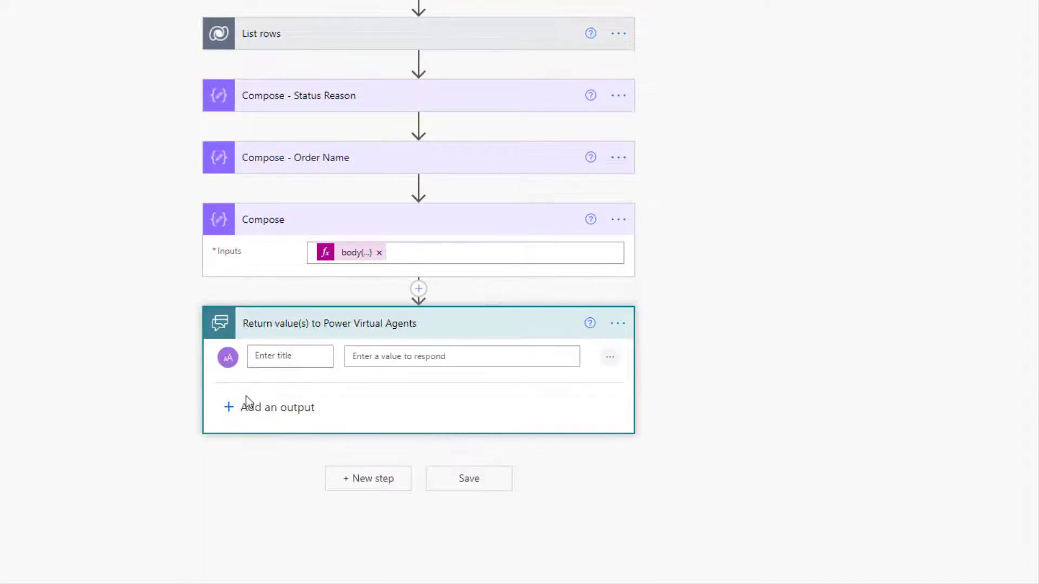
Rename the third Compose step to 'Compose - Shipping Method'
{"action": "left_click", "coordinate": [617, 221]}
{"action": "left_click", "coordinate": [680, 245]}
{"action": "left_click", "coordinate": [345, 224]}
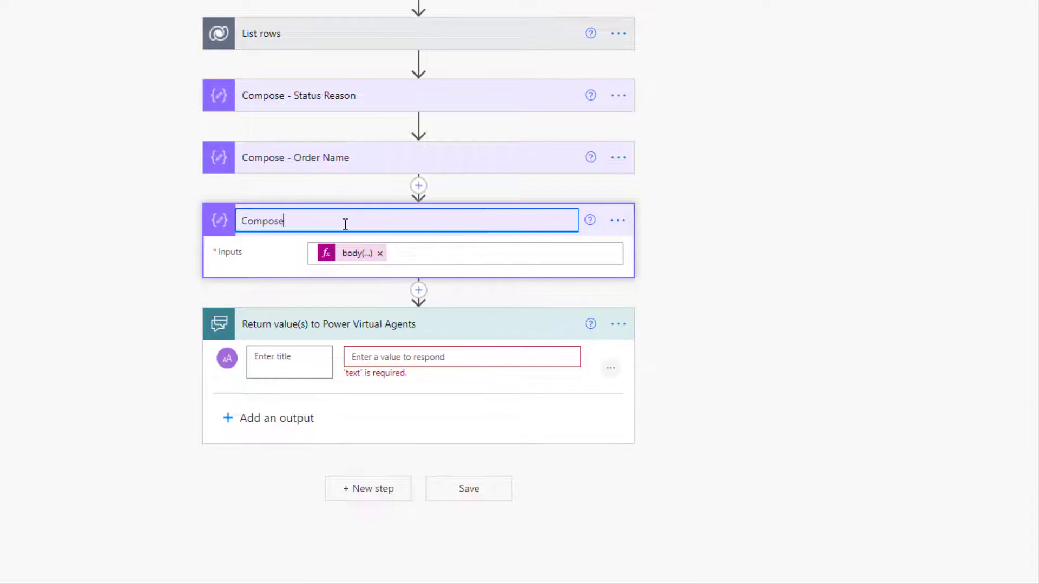
{"action": "type", "text": "- Shipping Method"}
{"action": "left_click", "coordinate": [282, 366]}
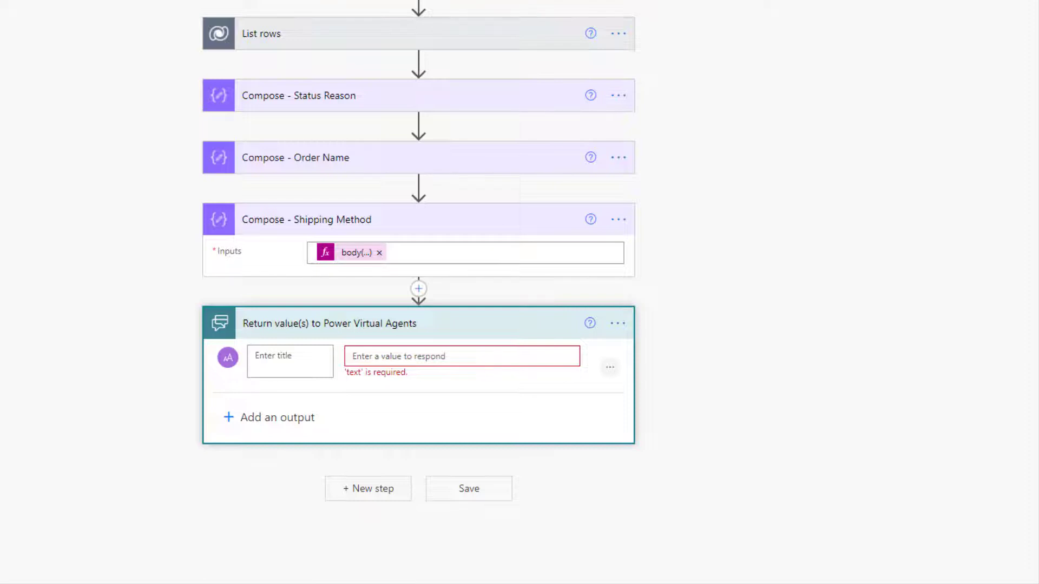
{"action": "left_click", "coordinate": [292, 355]}
Create text outputs named Status Reason, Order Name and Shipping Method
{"action": "type", "text": "Status Reason"}
{"action": "left_click", "coordinate": [295, 416]}
{"action": "left_click", "coordinate": [247, 444]}
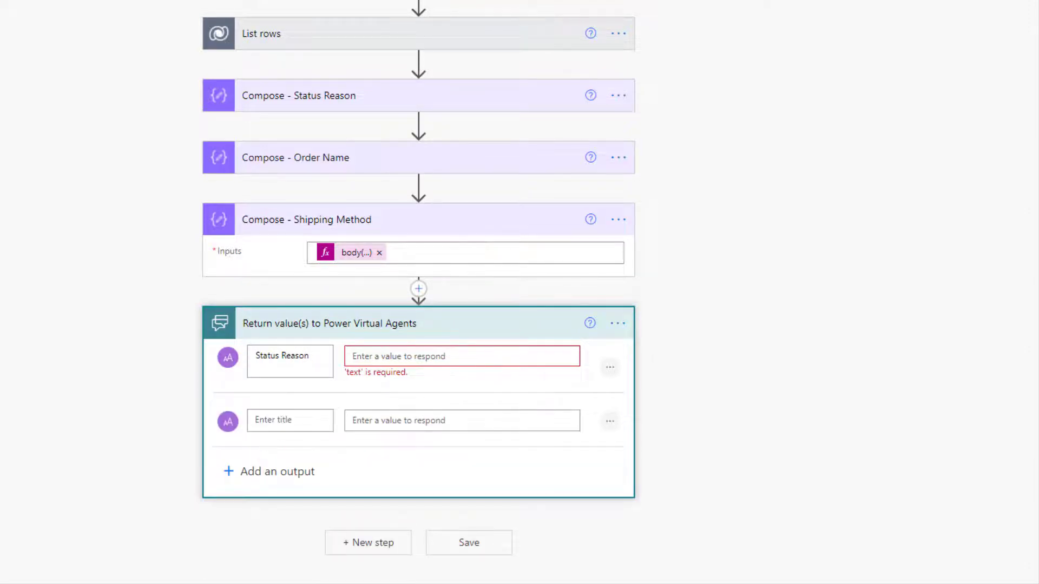
{"action": "left_click", "coordinate": [279, 420]}
{"action": "type", "text": "Order Name"}
{"action": "left_click", "coordinate": [273, 471]}
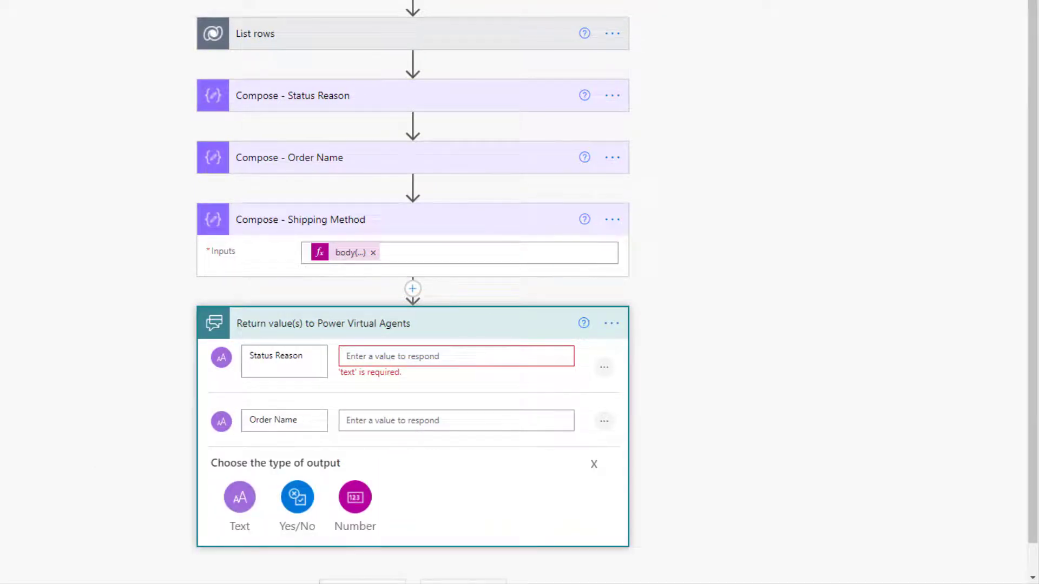
{"action": "left_click", "coordinate": [239, 497]}
{"action": "type", "text": "Shipping Method"}
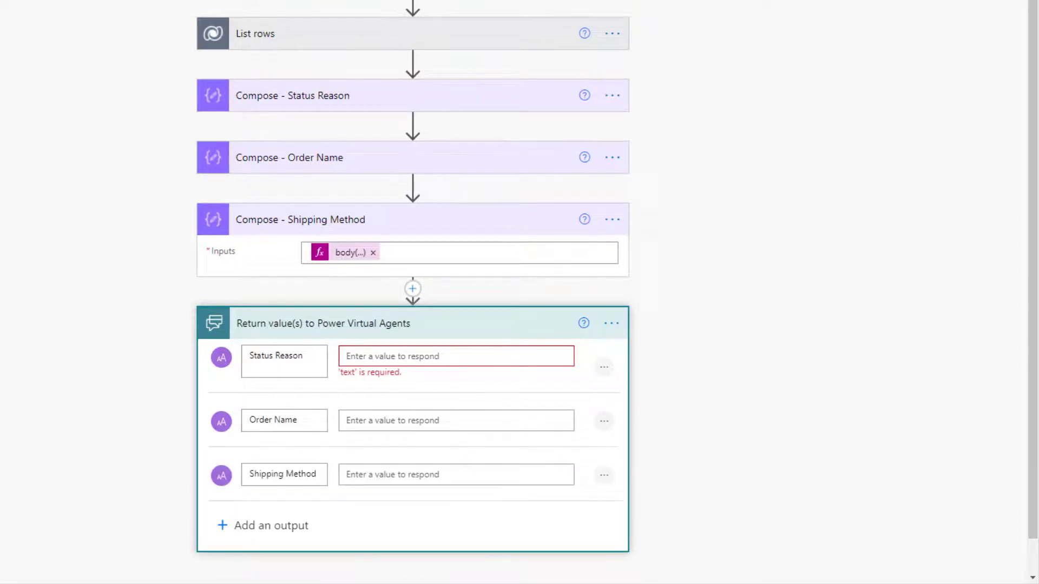
Fill each output with the Outputs of its matching Compose step
{"action": "left_click", "coordinate": [383, 356]}
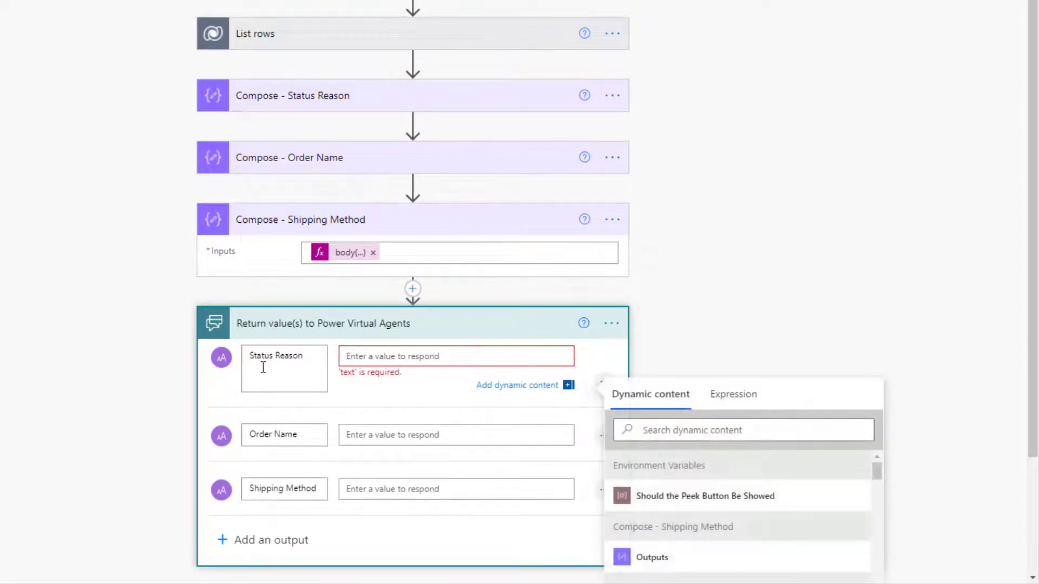
{"action": "scroll", "coordinate": [988, 303], "scroll_direction": "down", "scroll_amount": 3}
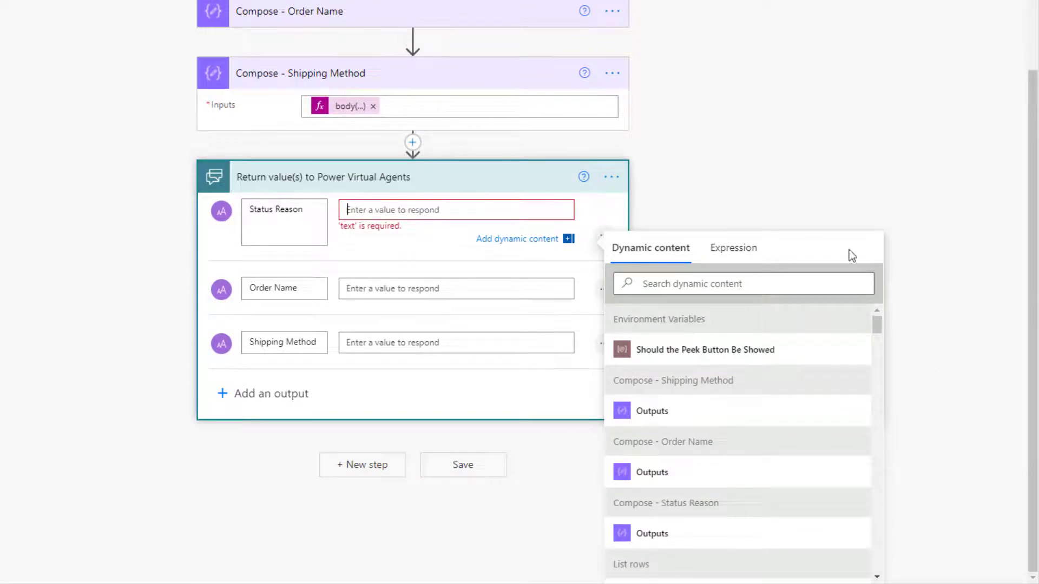
{"action": "scroll", "coordinate": [765, 154], "scroll_direction": "up", "scroll_amount": 2}
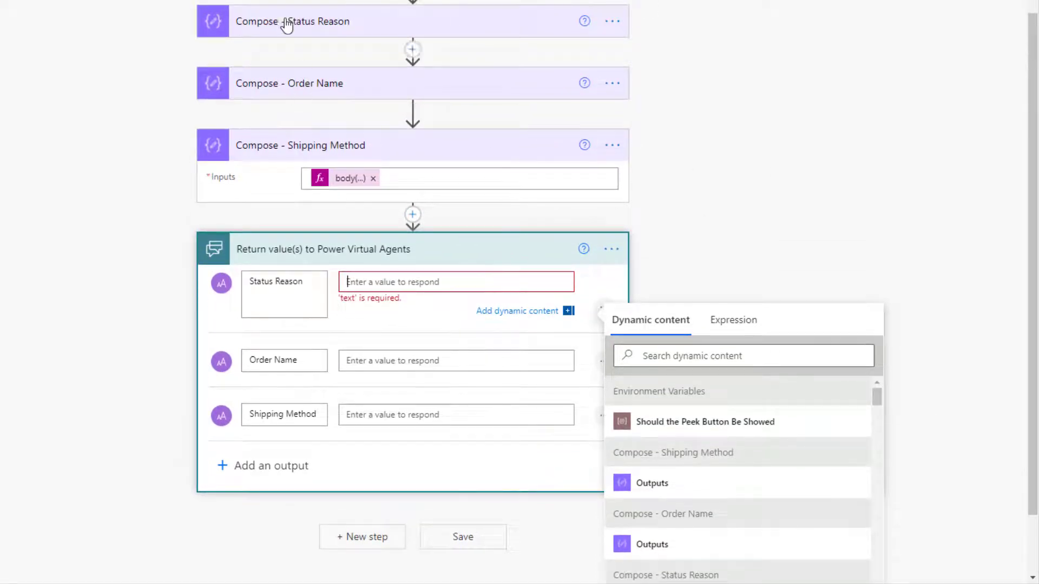
{"action": "scroll", "coordinate": [831, 136], "scroll_direction": "down", "scroll_amount": 2}
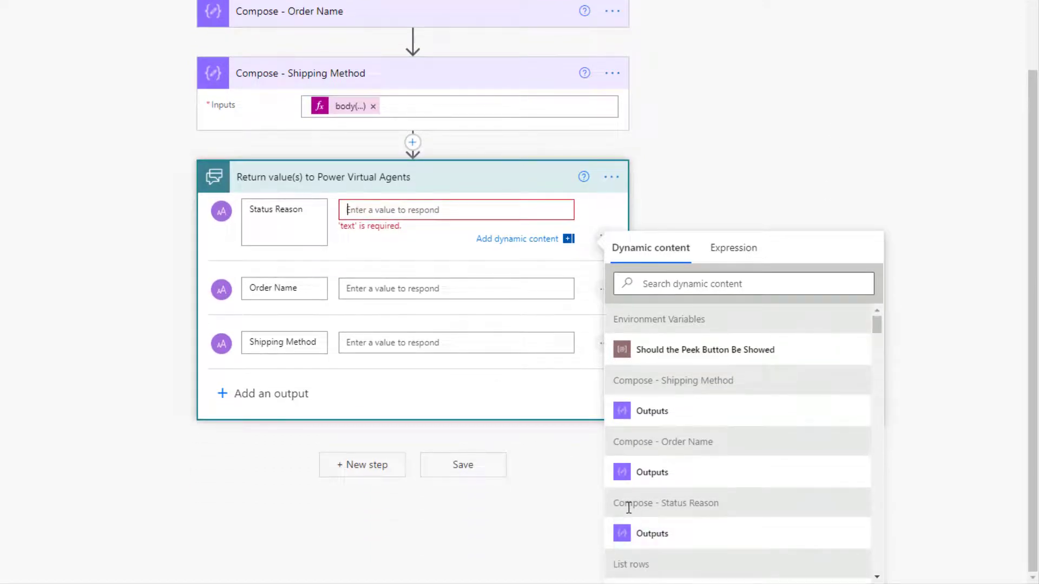
{"action": "left_click", "coordinate": [655, 535]}
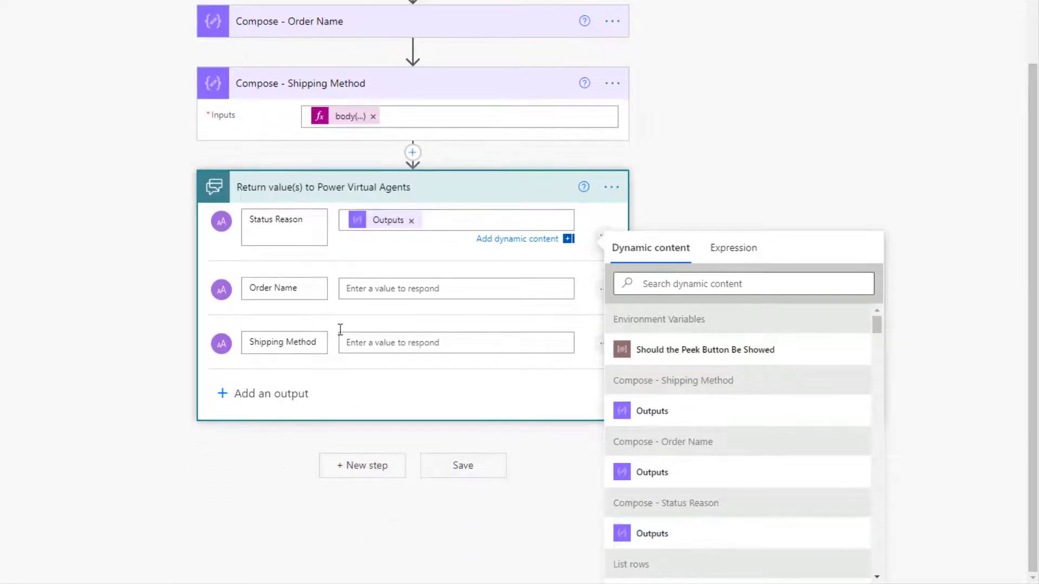
{"action": "left_click", "coordinate": [371, 296]}
{"action": "scroll", "coordinate": [857, 400], "scroll_direction": "down", "scroll_amount": 2}
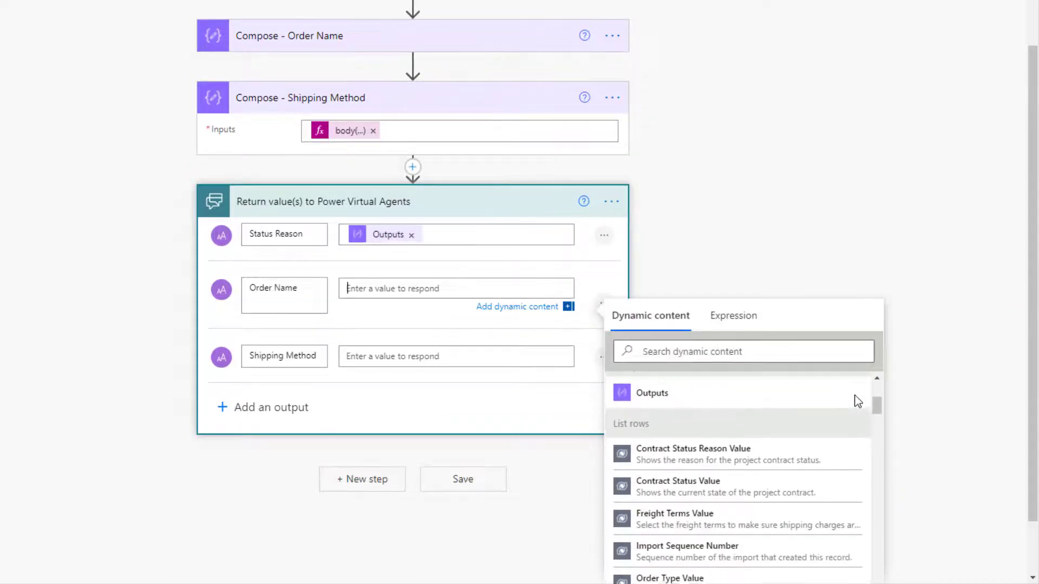
{"action": "scroll", "coordinate": [914, 424], "scroll_direction": "down", "scroll_amount": 1}
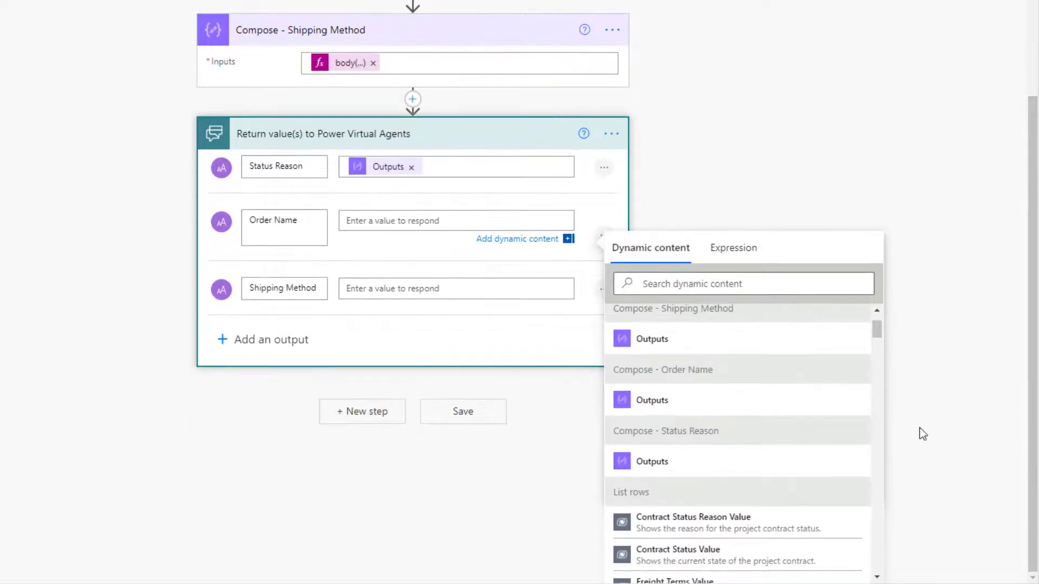
{"action": "left_click", "coordinate": [641, 403]}
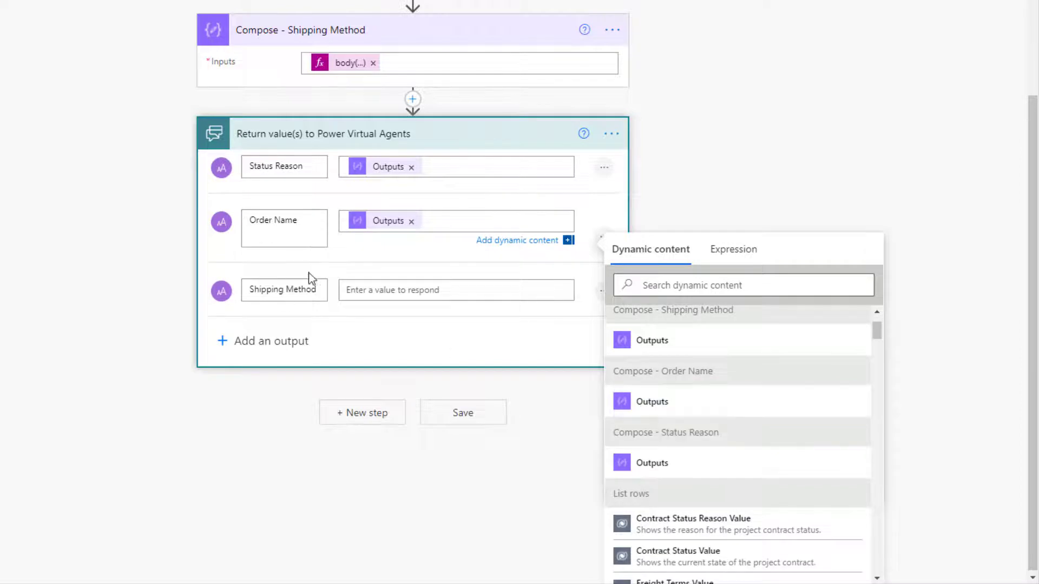
{"action": "left_click", "coordinate": [357, 290]}
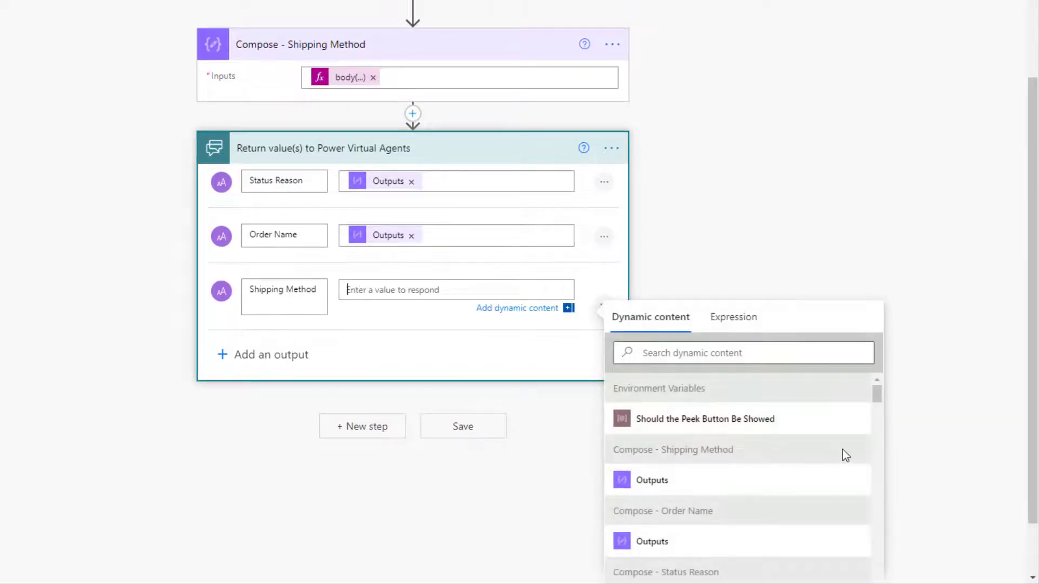
{"action": "scroll", "coordinate": [842, 450], "scroll_direction": "down", "scroll_amount": 1}
{"action": "left_click", "coordinate": [645, 411]}
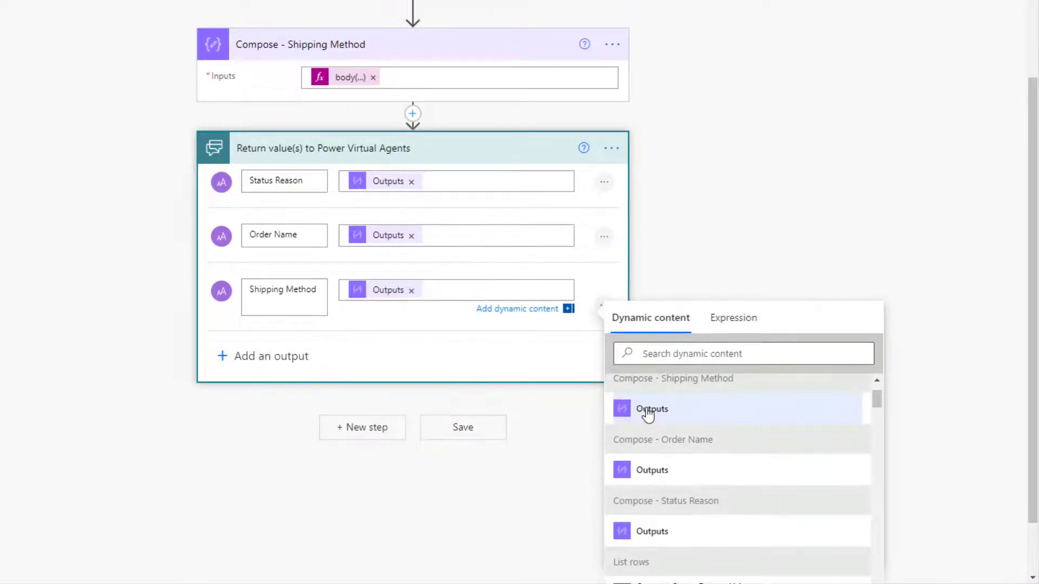
{"action": "left_click", "coordinate": [745, 213]}
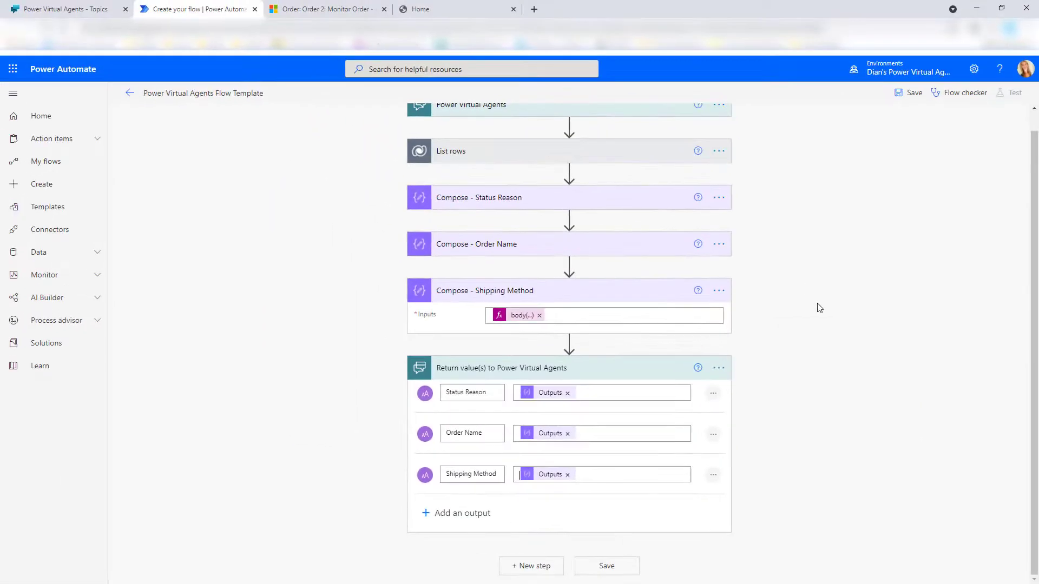
Save the flow as 'GET ORDER INFO' and return to the Give me order info! topic
{"action": "scroll", "coordinate": [806, 350], "scroll_direction": "up", "scroll_amount": 1}
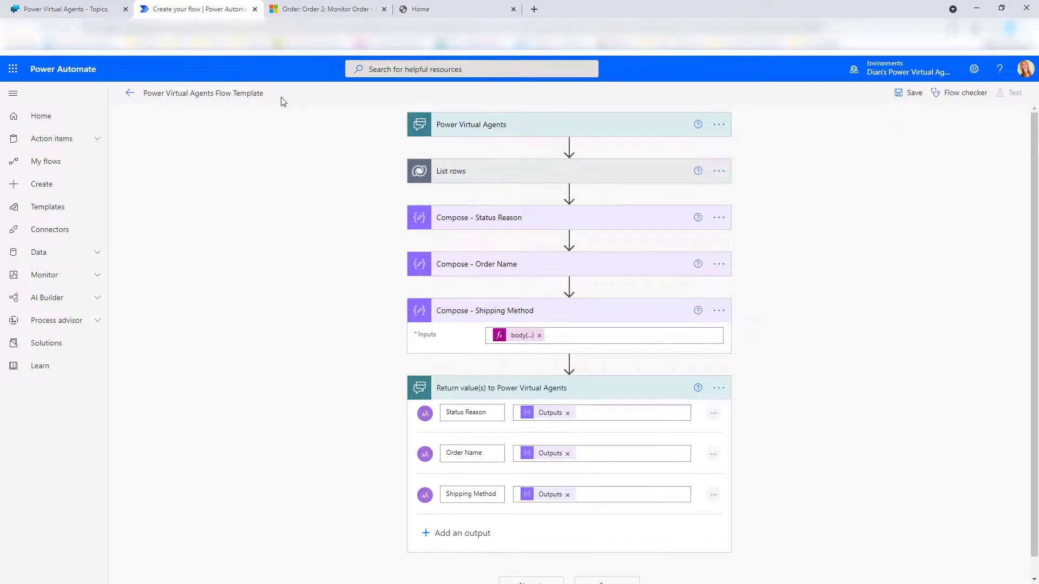
{"action": "left_click", "coordinate": [262, 94]}
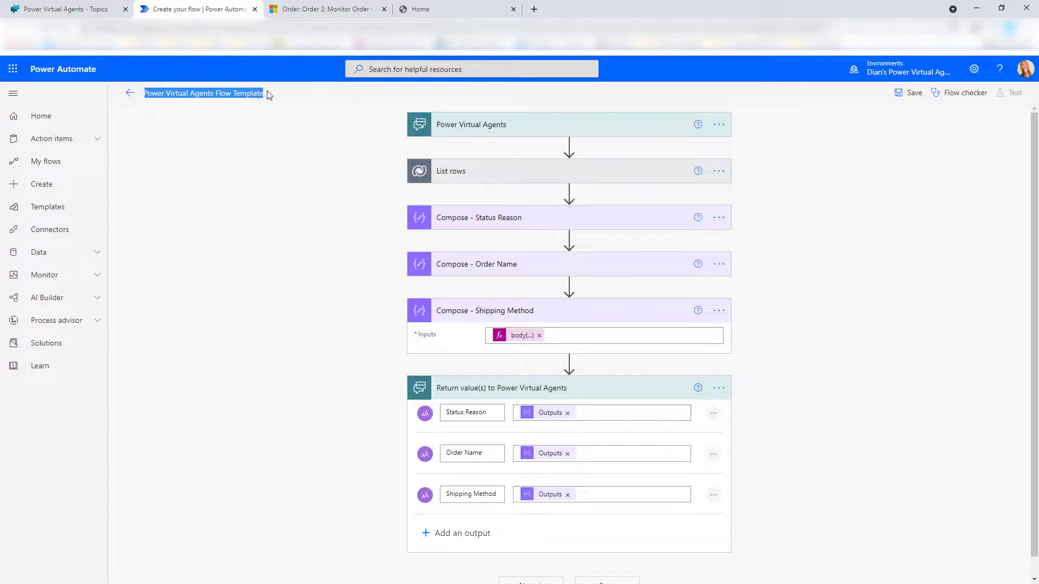
{"action": "type", "text": "CHECK"}
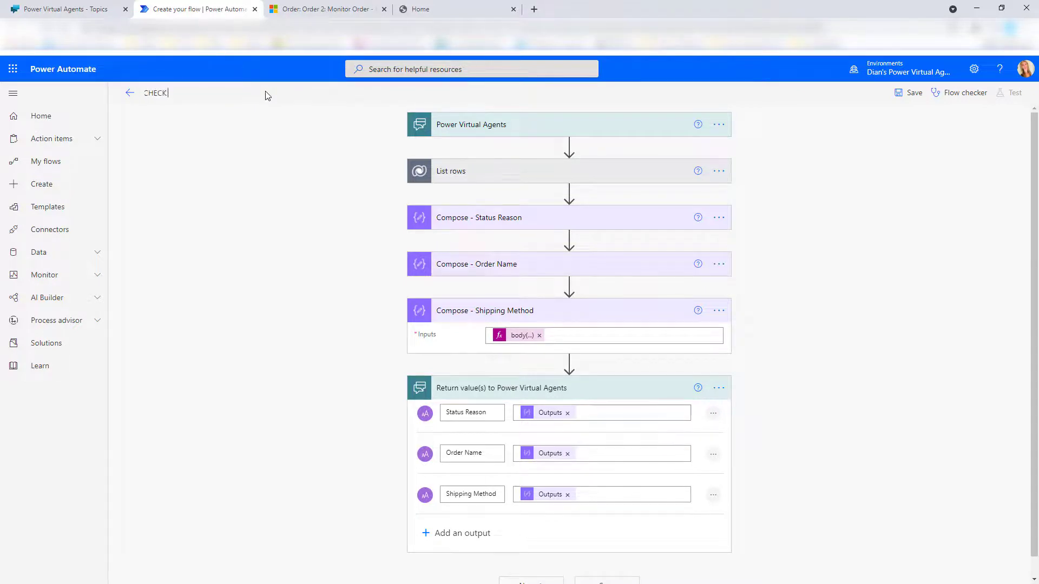
{"action": "type", "text": " ORDER"}
{"action": "key", "text": "BackSpace"}
{"action": "key", "text": "BackSpace"}
{"action": "key", "text": "BackSpace"}
{"action": "key", "text": "BackSpace"}
{"action": "key", "text": "BackSpace"}
{"action": "key", "text": "BackSpace"}
{"action": "key", "text": "BackSpace"}
{"action": "key", "text": "BackSpace"}
{"action": "key", "text": "BackSpace"}
{"action": "key", "text": "BackSpace"}
{"action": "key", "text": "BackSpace"}
{"action": "type", "text": "GET ORDER INFO"}
{"action": "left_click", "coordinate": [911, 93]}
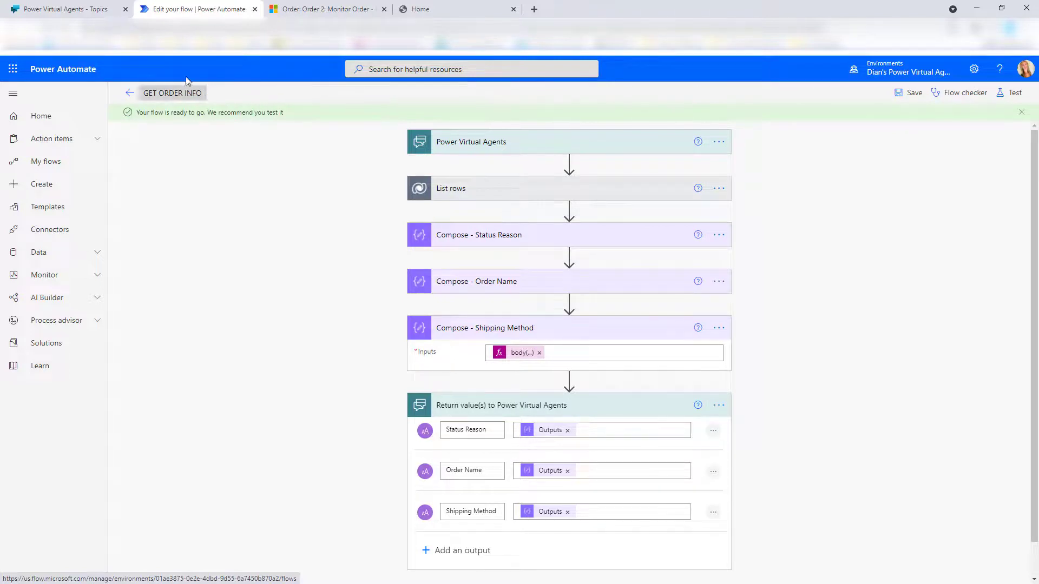
{"action": "left_click", "coordinate": [82, 13]}
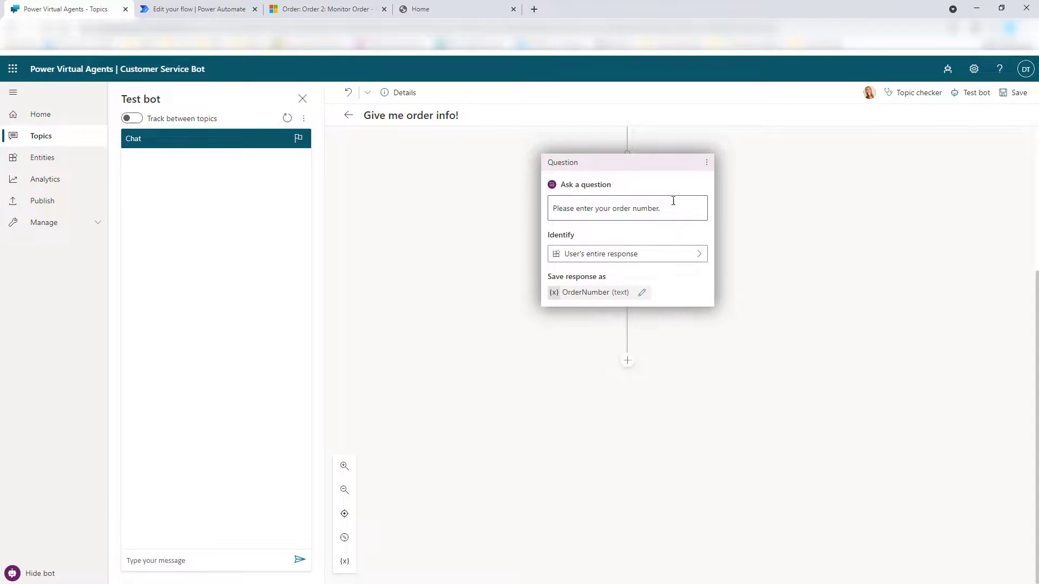
After the order-number question, add an action step that calls the GET ORDER INFO flow
{"action": "left_click", "coordinate": [627, 360]}
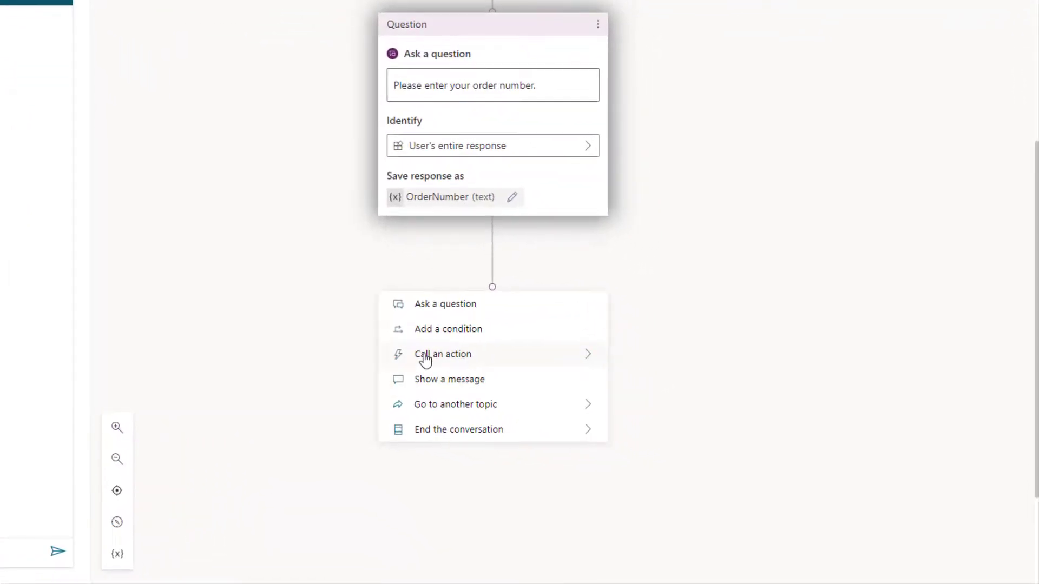
{"action": "left_click", "coordinate": [426, 359]}
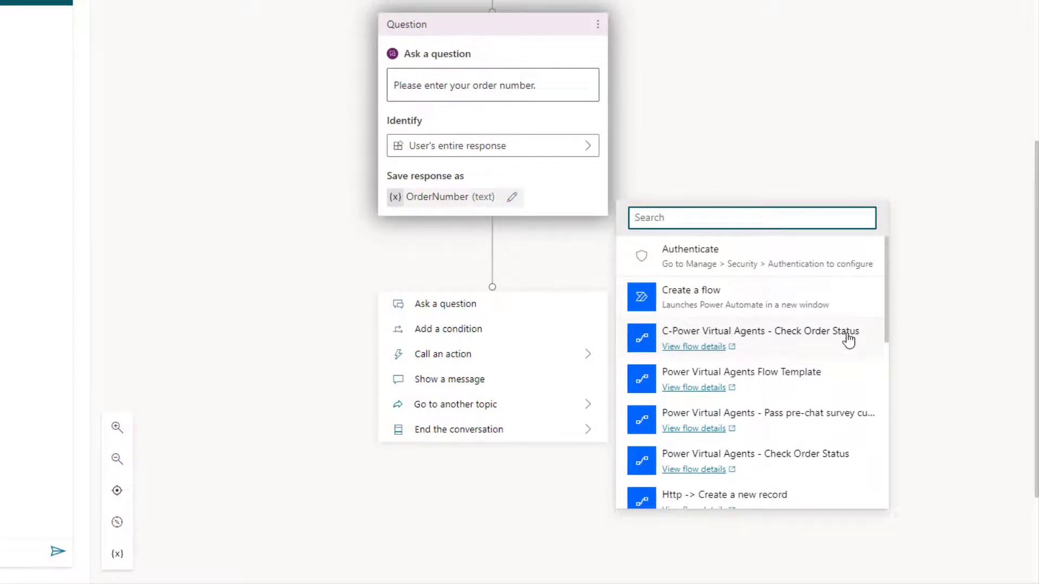
{"action": "left_click_drag", "start_coordinate": [887, 300], "coordinate": [899, 489]}
{"action": "left_click", "coordinate": [749, 491]}
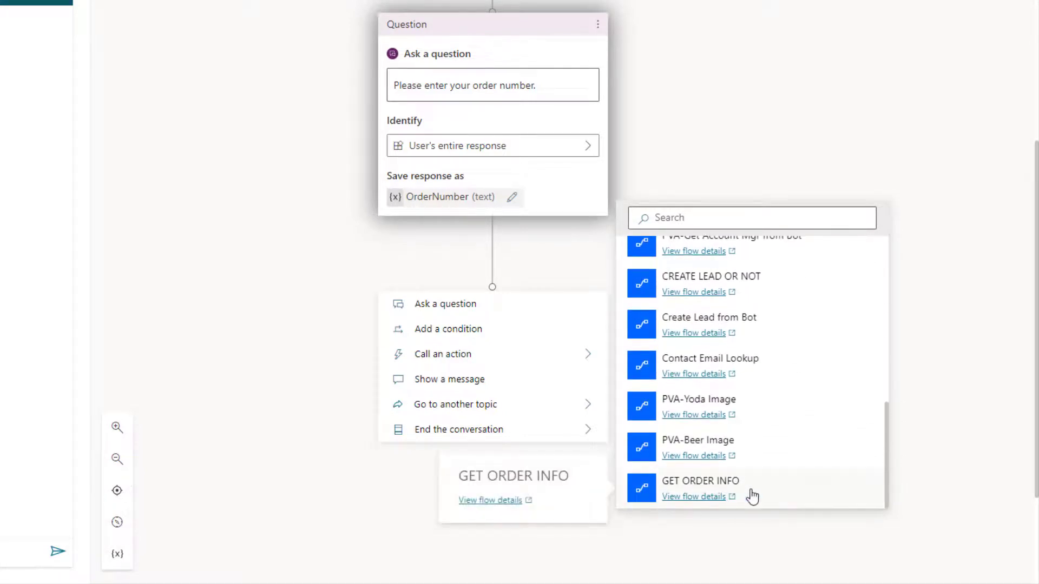
{"action": "scroll", "coordinate": [740, 249], "scroll_direction": "down", "scroll_amount": 1}
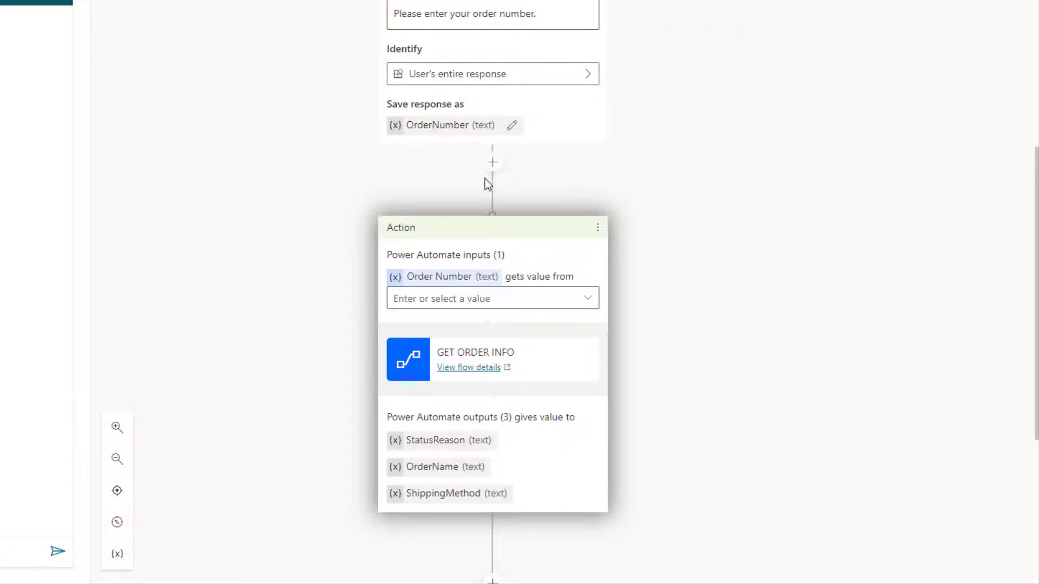
Pass the OrderNumber variable into the flow's Order Number input, checking the flow in Power Automate
{"action": "left_click", "coordinate": [587, 301]}
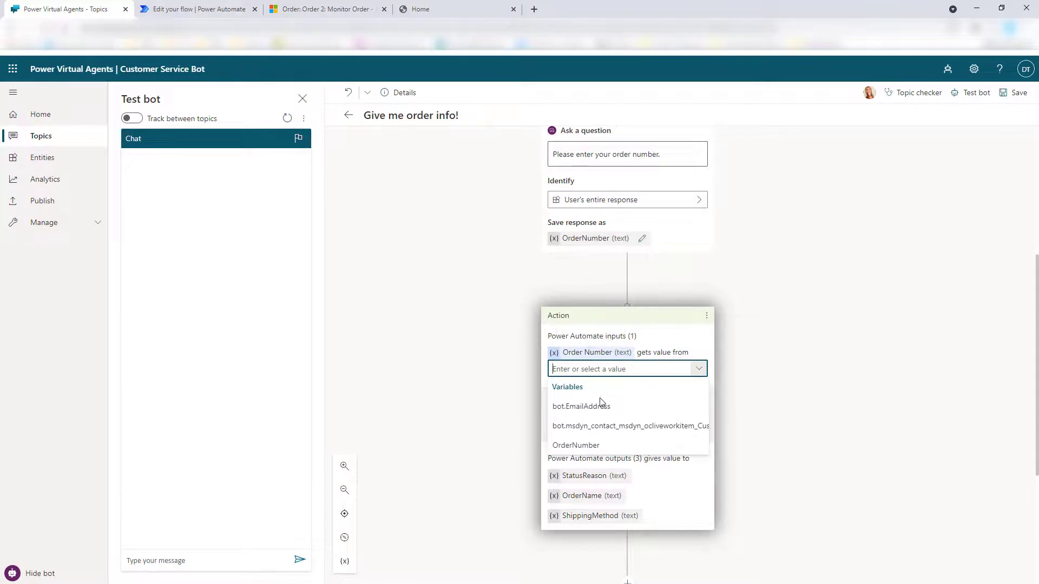
{"action": "left_click", "coordinate": [582, 447]}
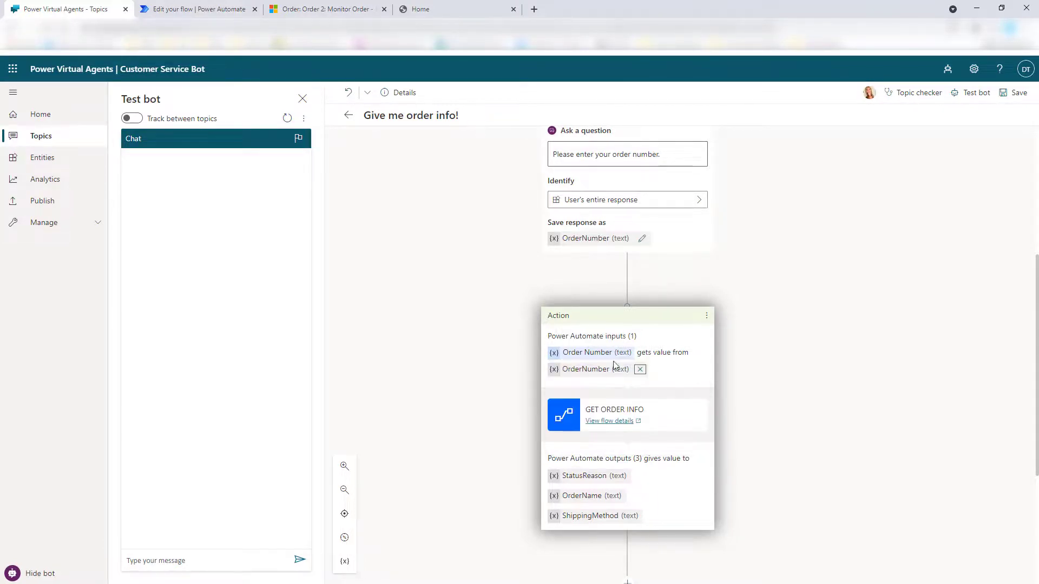
{"action": "left_click", "coordinate": [205, 9]}
{"action": "left_click", "coordinate": [490, 146]}
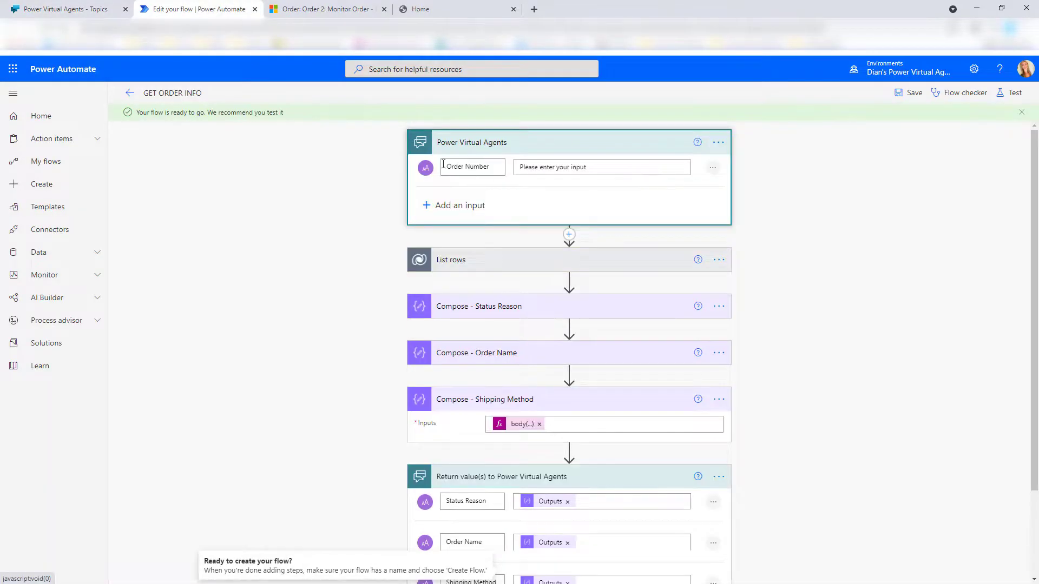
{"action": "left_click", "coordinate": [65, 9]}
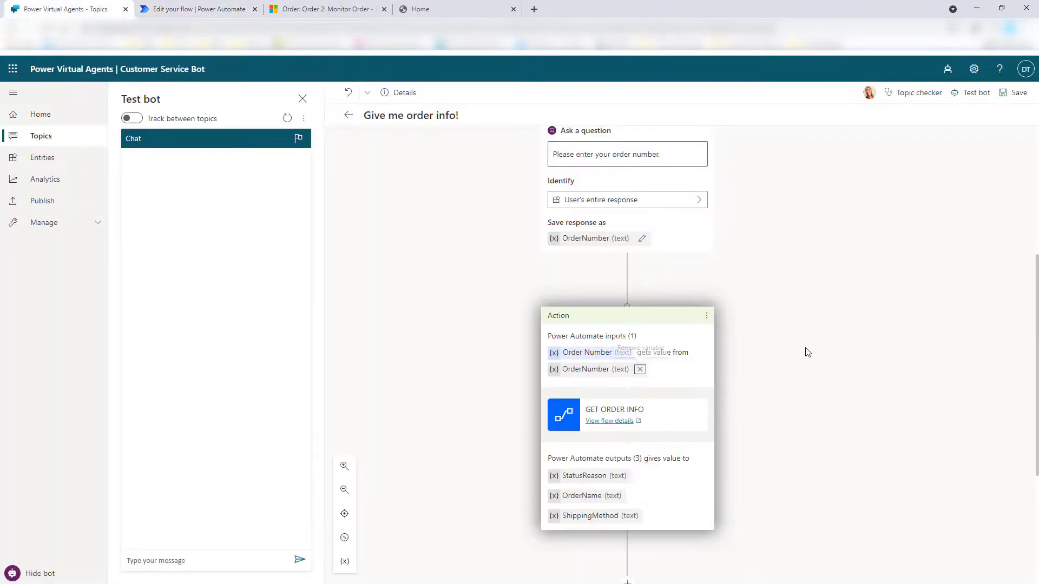
{"action": "scroll", "coordinate": [803, 346], "scroll_direction": "down", "scroll_amount": 2}
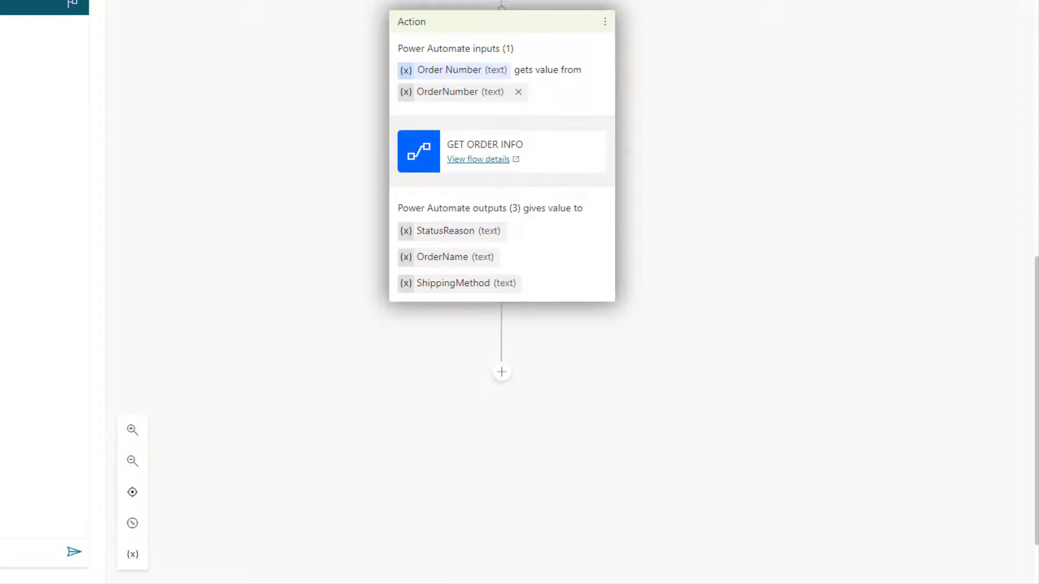
Add a question after the flow action whose message starts 'Your {OrderName}'
{"action": "left_click", "coordinate": [501, 372]}
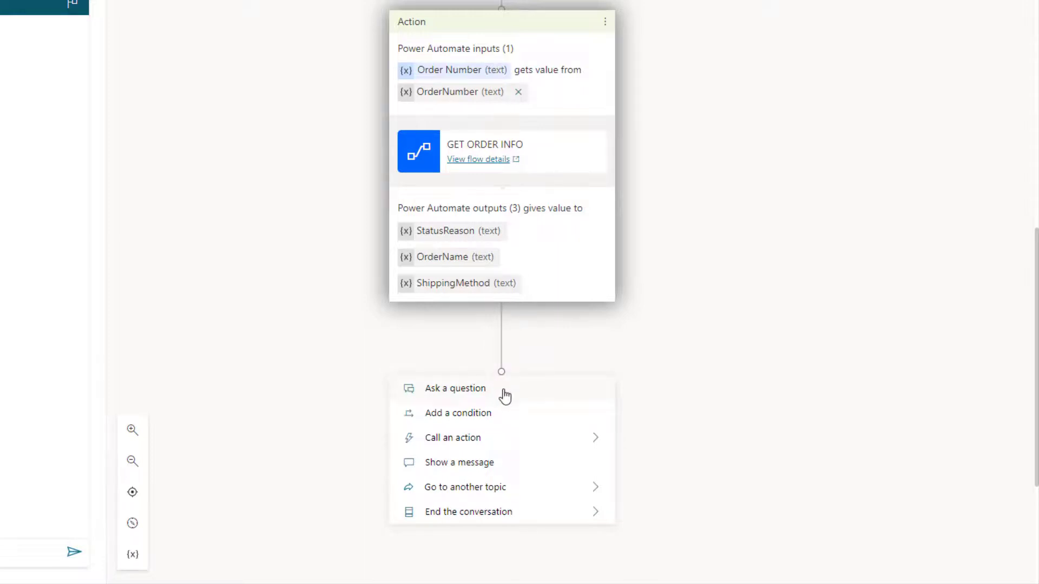
{"action": "left_click", "coordinate": [469, 389]}
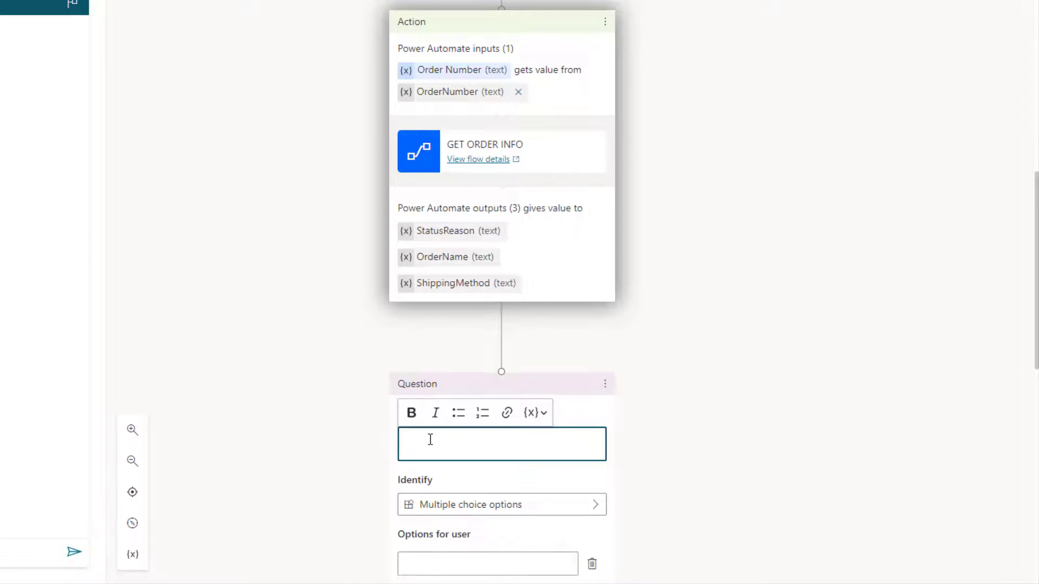
{"action": "type", "text": "Your Or"}
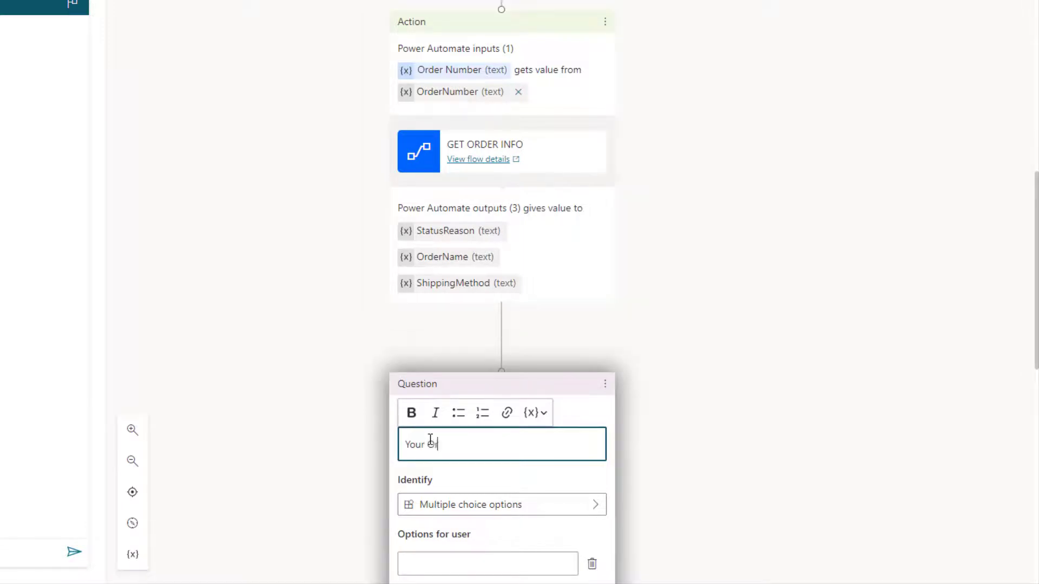
{"action": "type", "text": "der"}
{"action": "key", "text": "BackSpace"}
{"action": "key", "text": "BackSpace"}
{"action": "key", "text": "BackSpace"}
{"action": "key", "text": "BackSpace"}
{"action": "key", "text": "BackSpace"}
{"action": "left_click", "coordinate": [544, 415]}
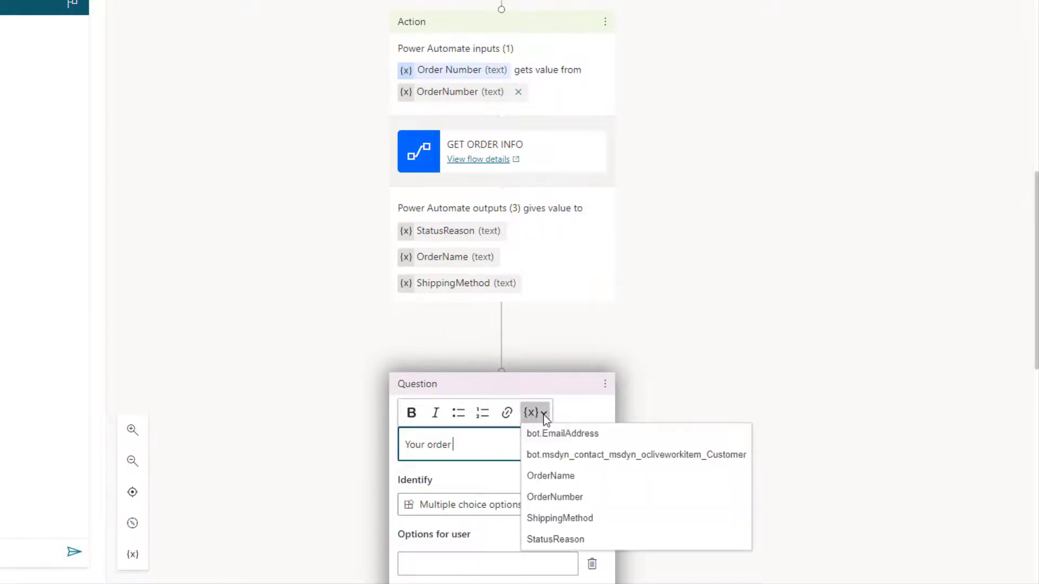
{"action": "left_click", "coordinate": [563, 479]}
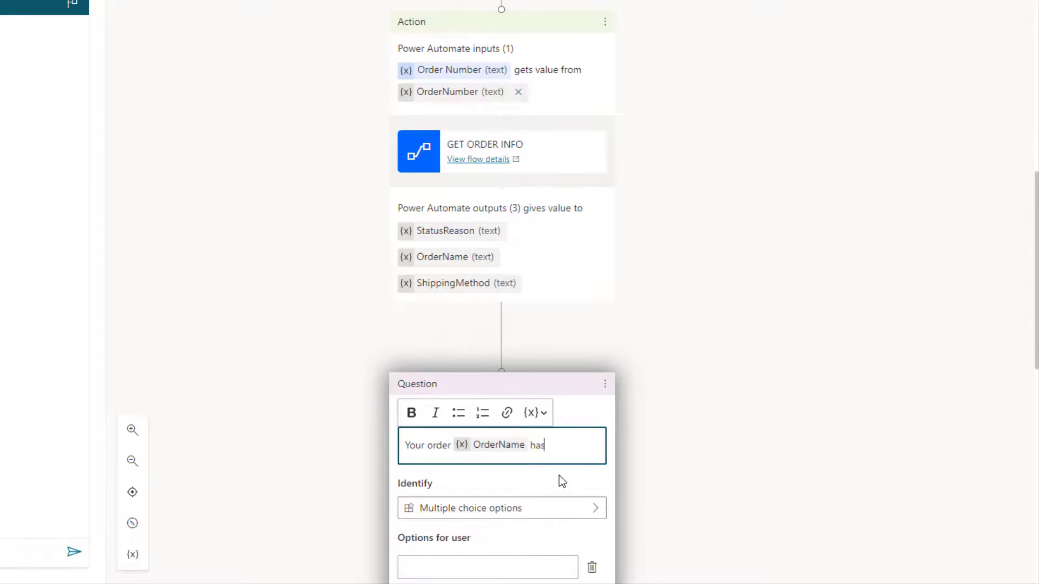
Continue with 'has a status of {StatusReason}. The shipping method is {ShippingMethod}. Do you want to check any oth'
{"action": "type", "text": "has a status of"}
{"action": "left_click", "coordinate": [544, 414]}
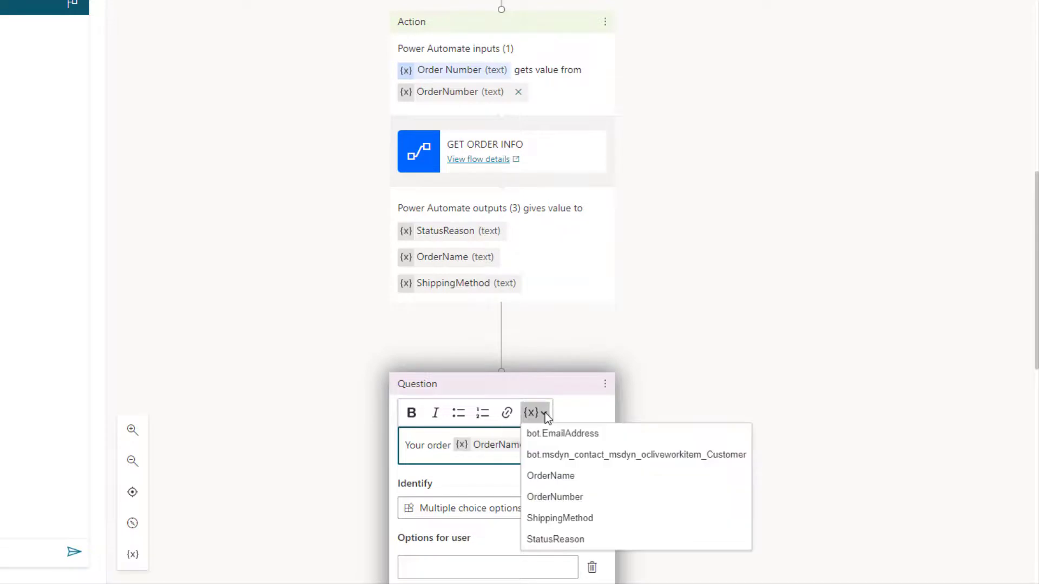
{"action": "left_click", "coordinate": [559, 542]}
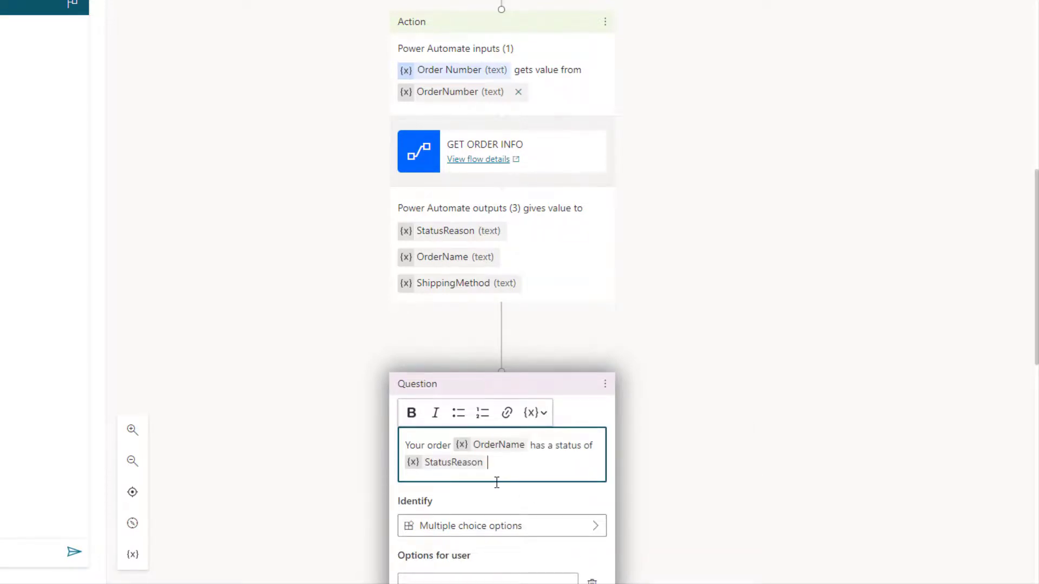
{"action": "type", "text": ". The shipping me"}
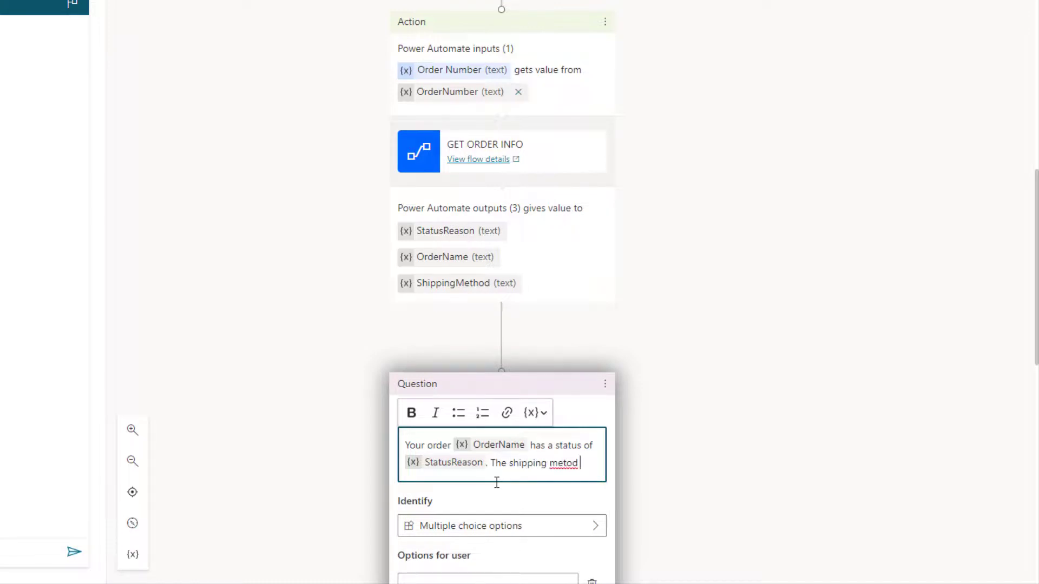
{"action": "type", "text": "thod is"}
{"action": "left_click", "coordinate": [543, 413]}
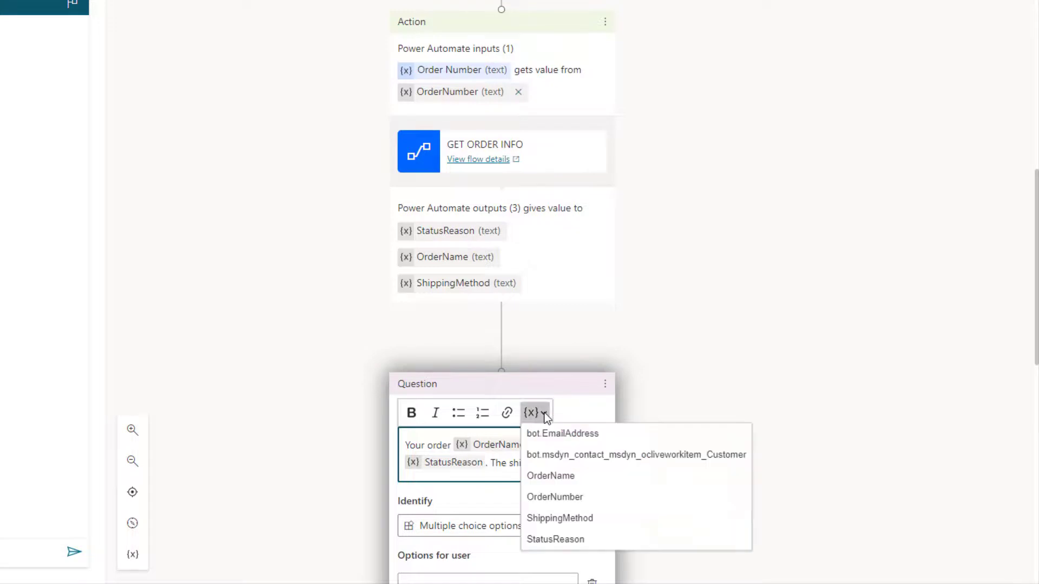
{"action": "left_click", "coordinate": [576, 519]}
{"action": "scroll", "coordinate": [686, 400], "scroll_direction": "down", "scroll_amount": 1}
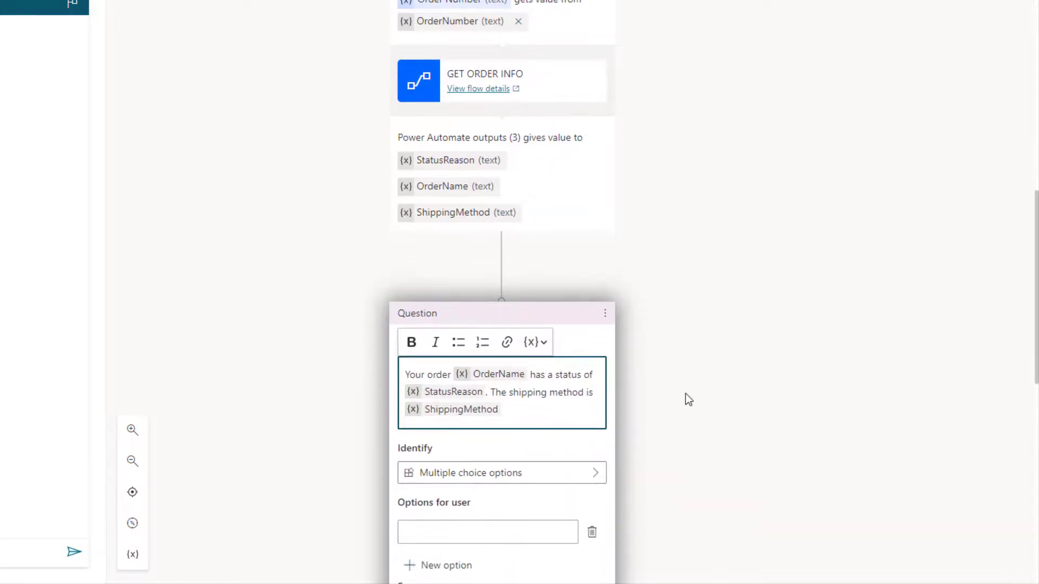
{"action": "scroll", "coordinate": [671, 393], "scroll_direction": "down", "scroll_amount": 1}
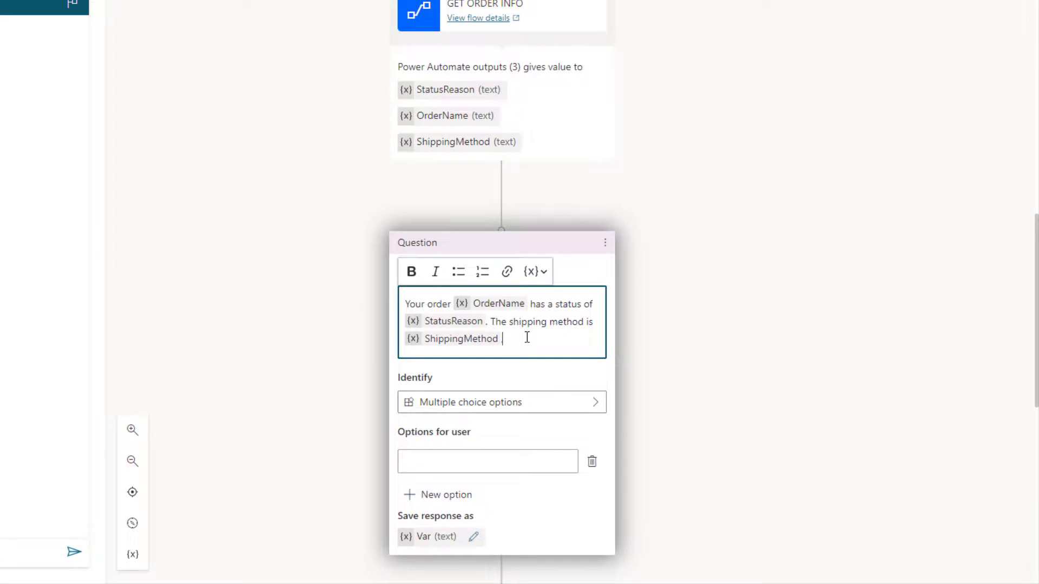
{"action": "type", "text": ". Do you want to check an"}
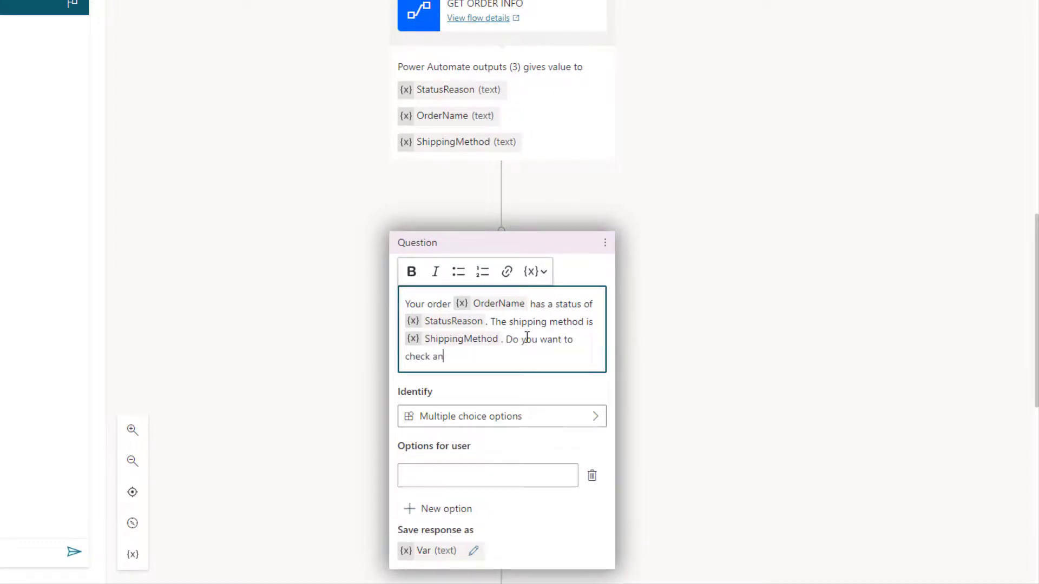
{"action": "type", "text": "y other orders?"}
Keep Multiple choice options as the answer type and add a second option
{"action": "scroll", "coordinate": [719, 305], "scroll_direction": "down", "scroll_amount": 3}
{"action": "left_click", "coordinate": [582, 276]}
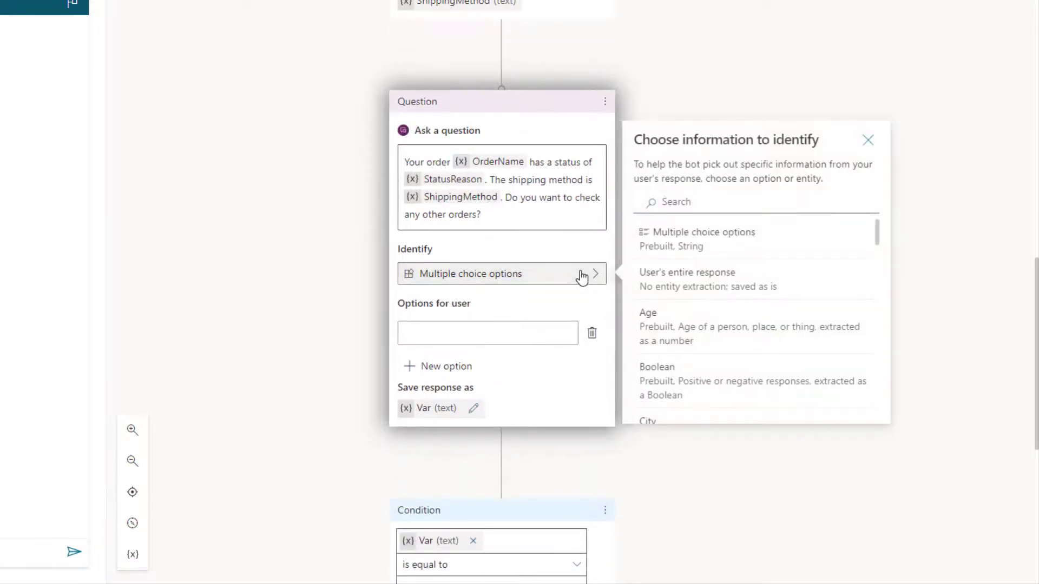
{"action": "left_click", "coordinate": [691, 235]}
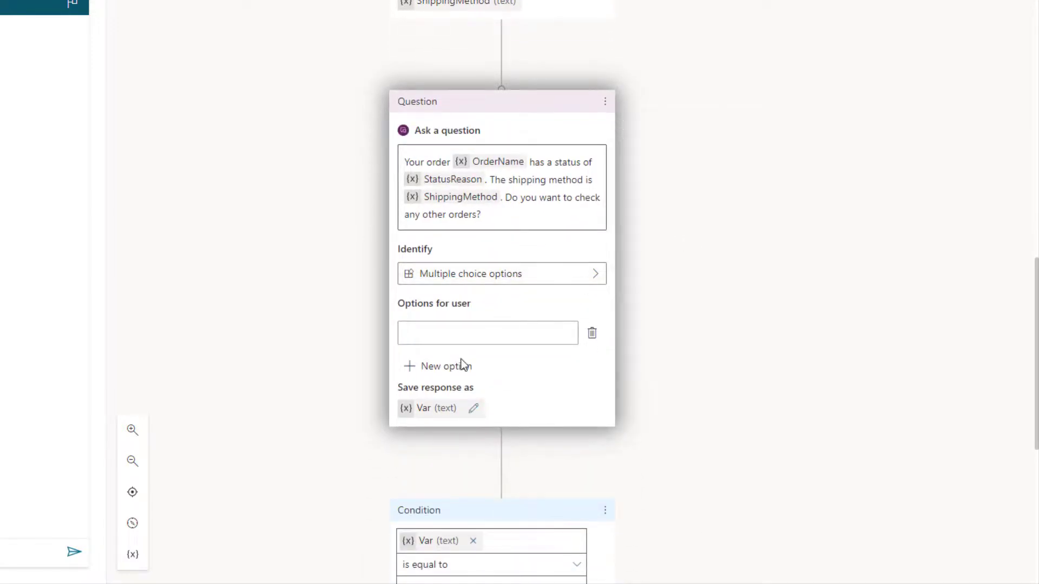
{"action": "left_click", "coordinate": [430, 366]}
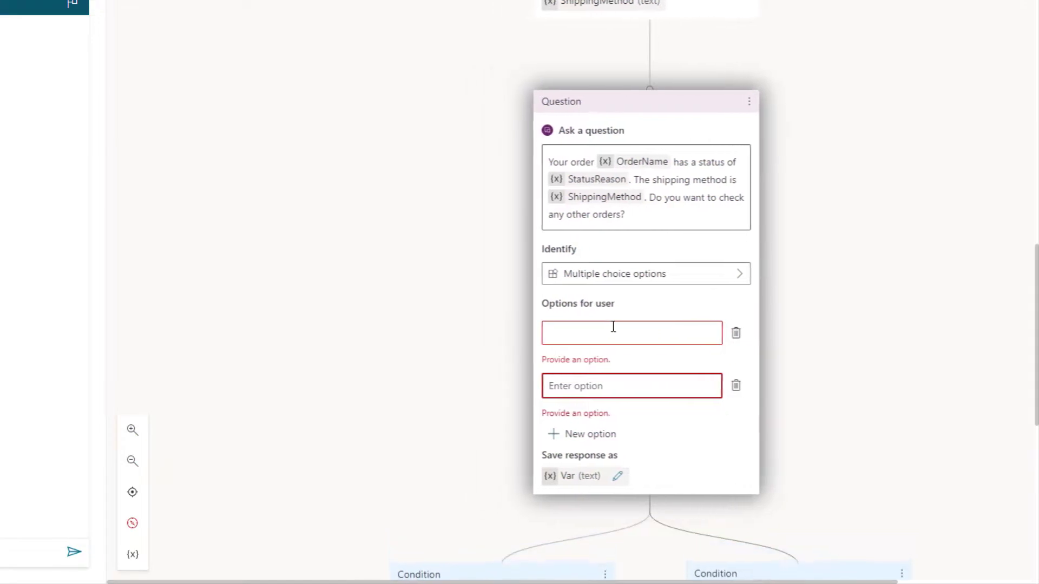
Enter 'Yes' as the first answer option and 'No' as the second
{"action": "scroll", "coordinate": [607, 292], "scroll_direction": "down", "scroll_amount": 2}
{"action": "left_click", "coordinate": [604, 262]}
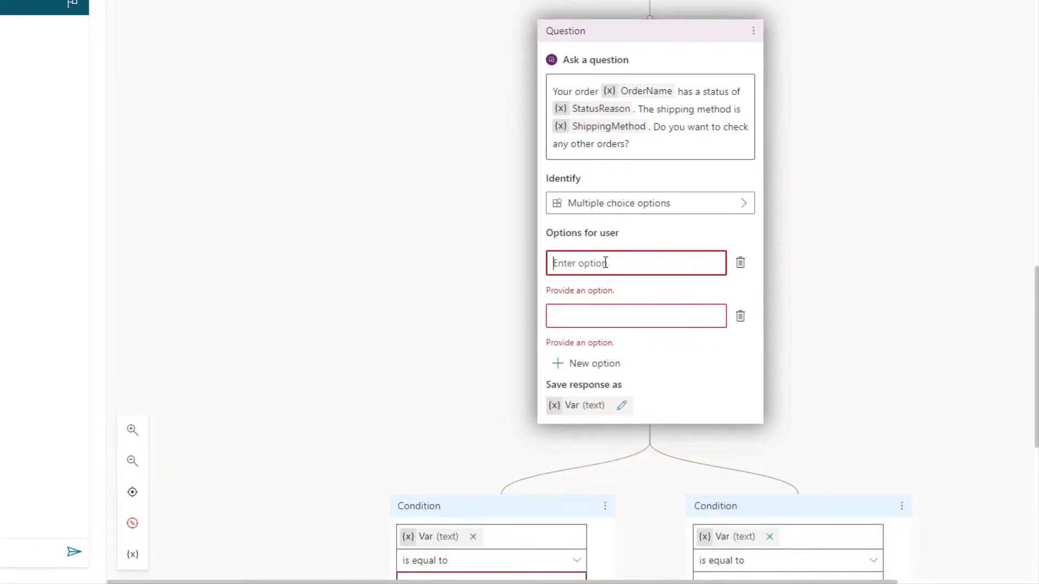
{"action": "type", "text": "Yes"}
{"action": "left_click", "coordinate": [628, 325]}
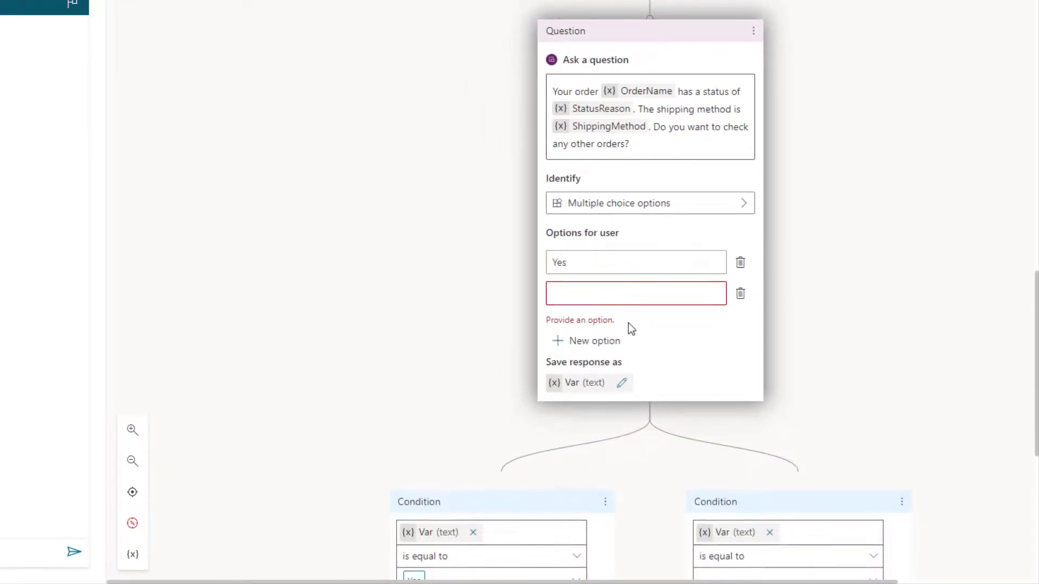
{"action": "left_click", "coordinate": [617, 298]}
{"action": "type", "text": "N"}
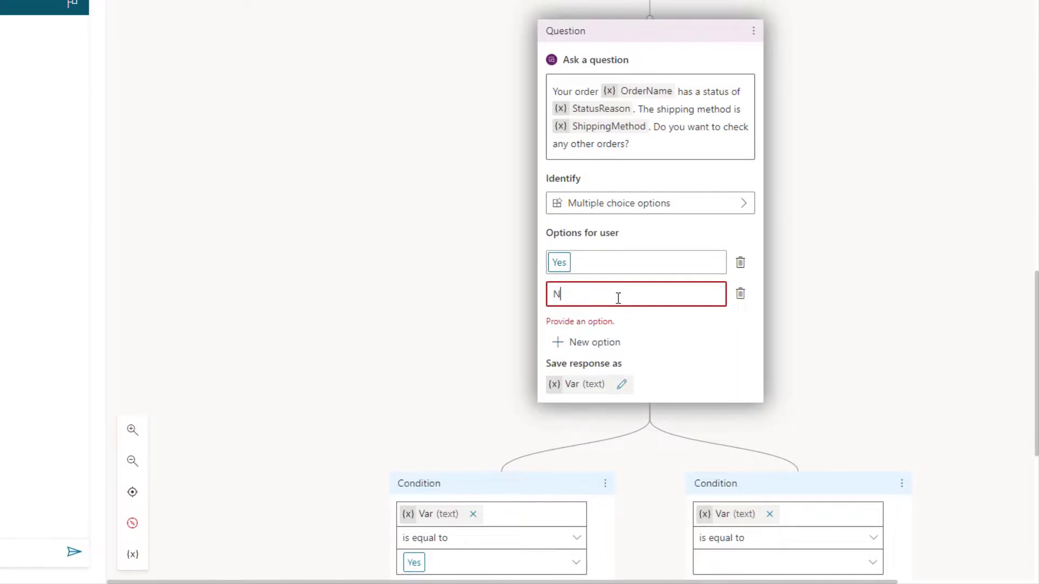
{"action": "type", "text": "O"}
{"action": "key", "text": "BackSpace"}
{"action": "type", "text": "o"}
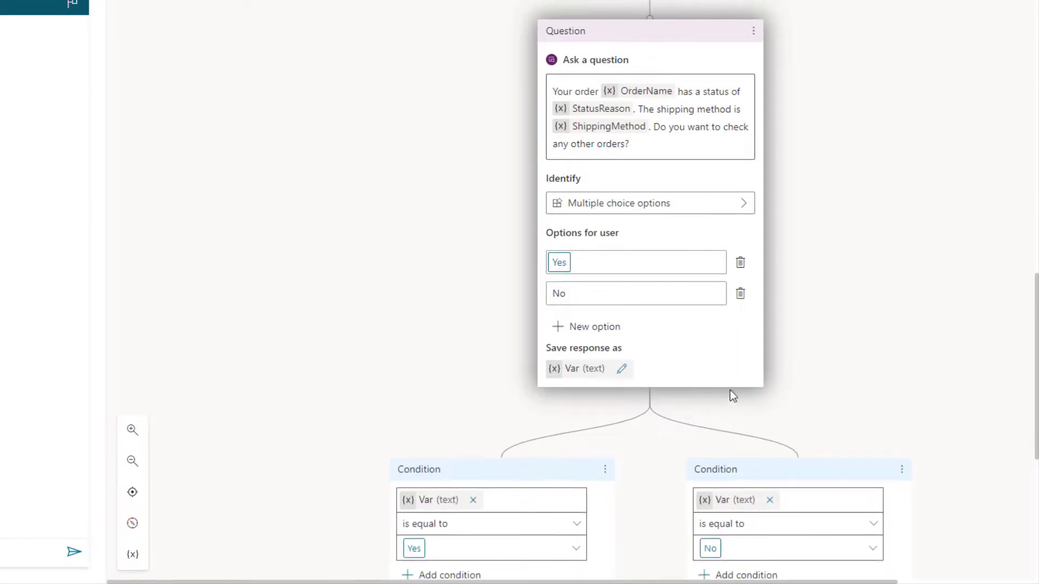
{"action": "scroll", "coordinate": [860, 377], "scroll_direction": "down", "scroll_amount": 5}
Make the No branch end the conversation with a survey
{"action": "left_click", "coordinate": [798, 384]}
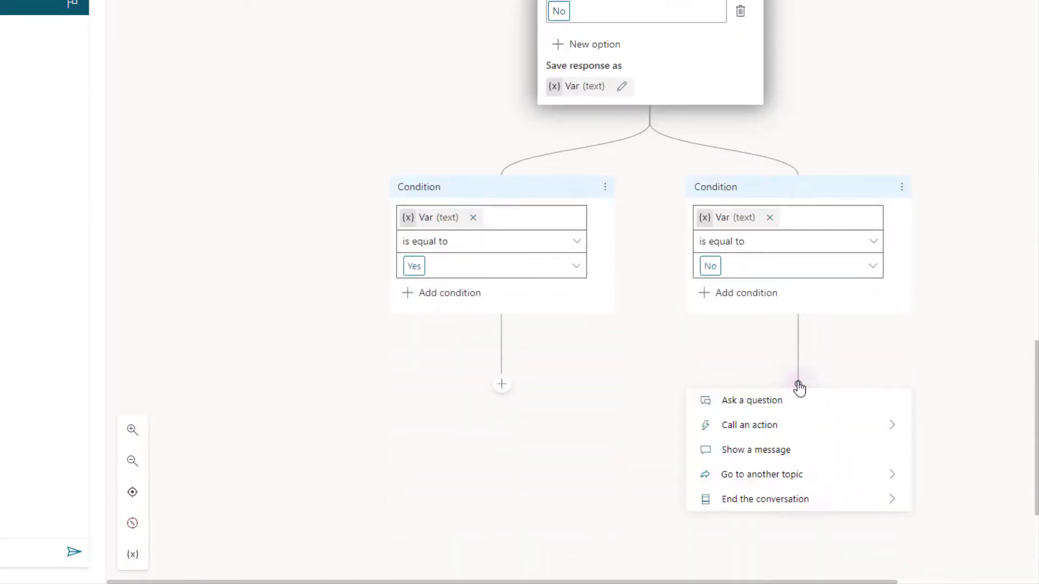
{"action": "mouse_move", "coordinate": [800, 496]}
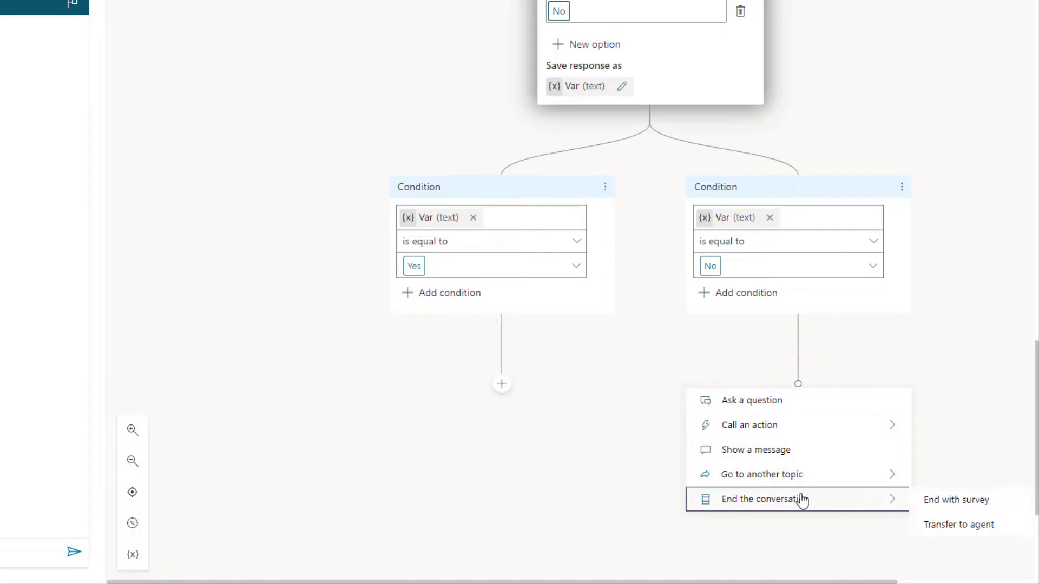
{"action": "left_click", "coordinate": [959, 505]}
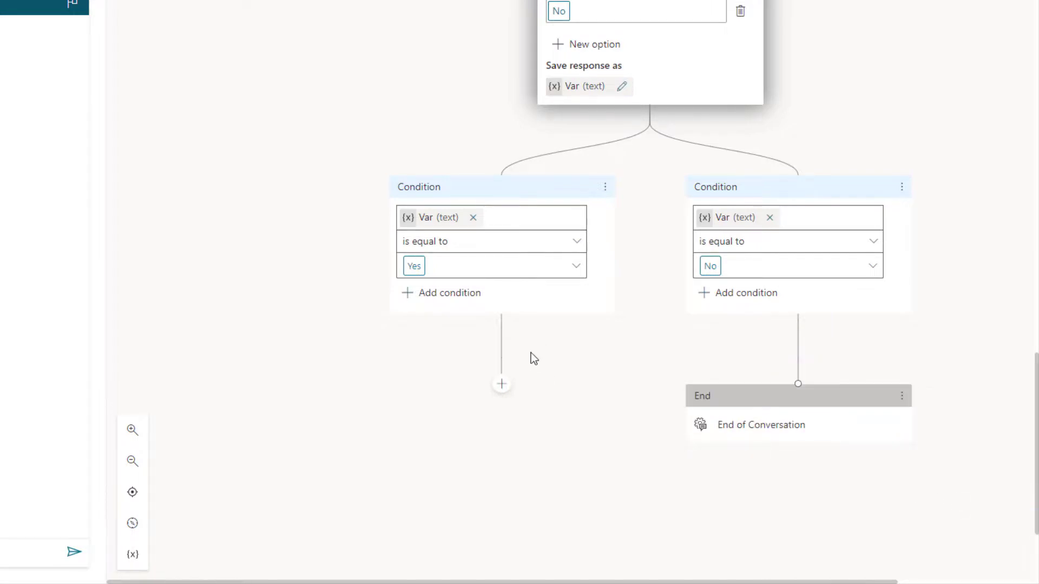
{"action": "scroll", "coordinate": [561, 372], "scroll_direction": "up", "scroll_amount": 10}
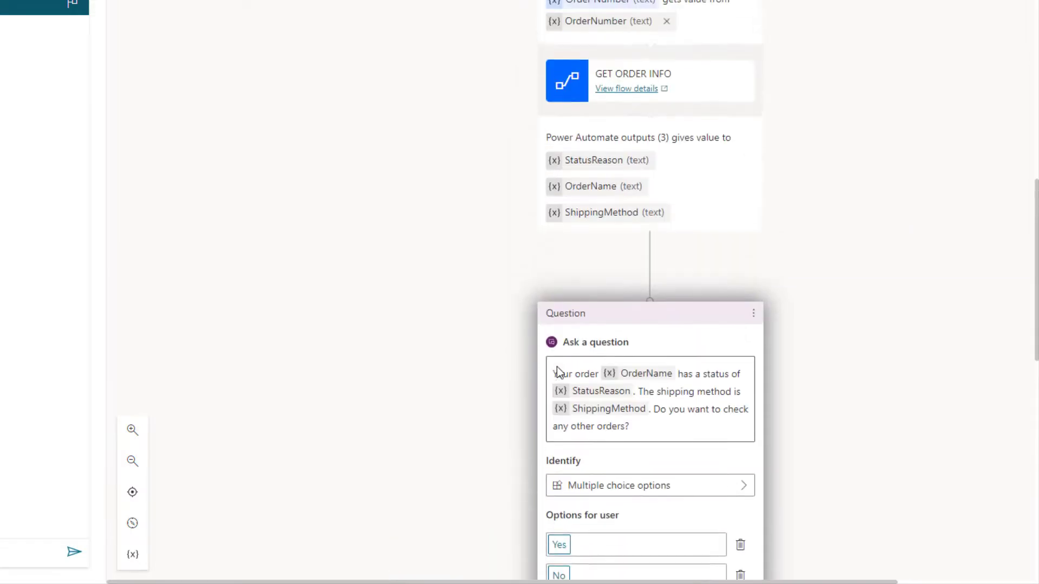
{"action": "scroll", "coordinate": [577, 355], "scroll_direction": "up", "scroll_amount": 4}
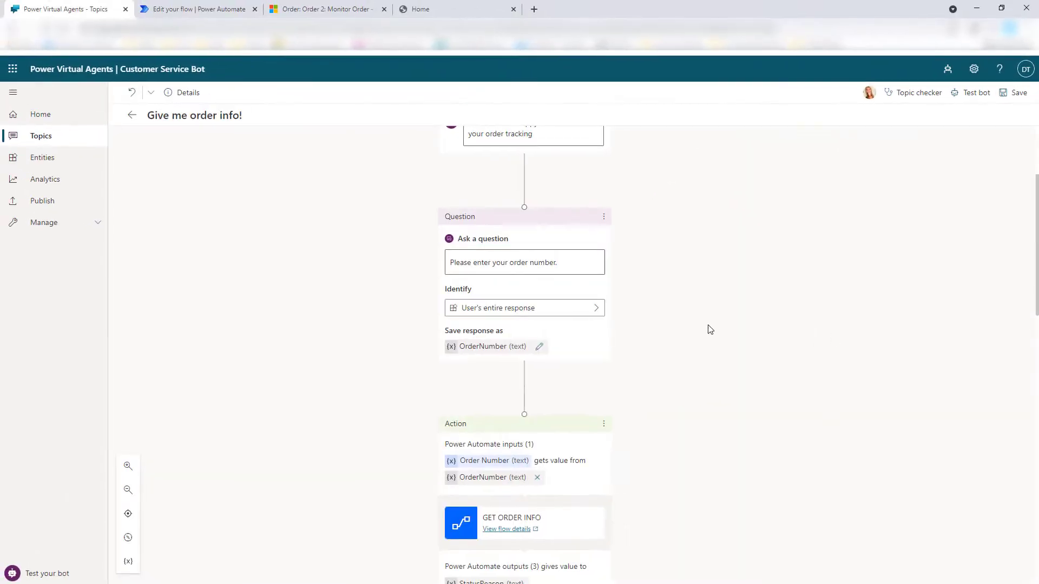
Zoom the page out with Ctrl+minus to fit the whole topic on screen
{"action": "key", "text": "ctrl+minus"}
{"action": "key", "text": "ctrl+minus"}
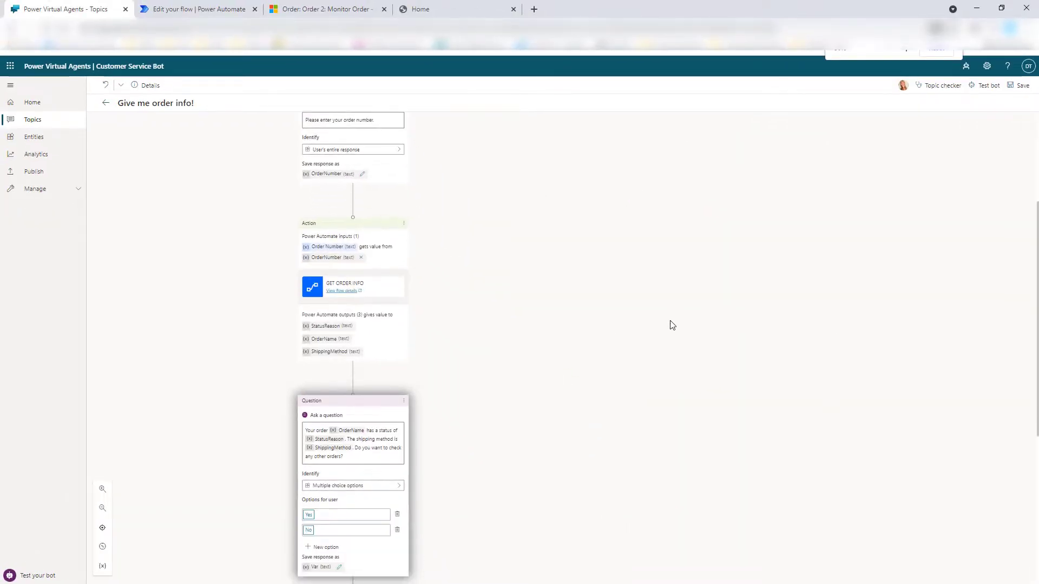
{"action": "key", "text": "ctrl+minus"}
{"action": "scroll", "coordinate": [557, 313], "scroll_direction": "down", "scroll_amount": 1}
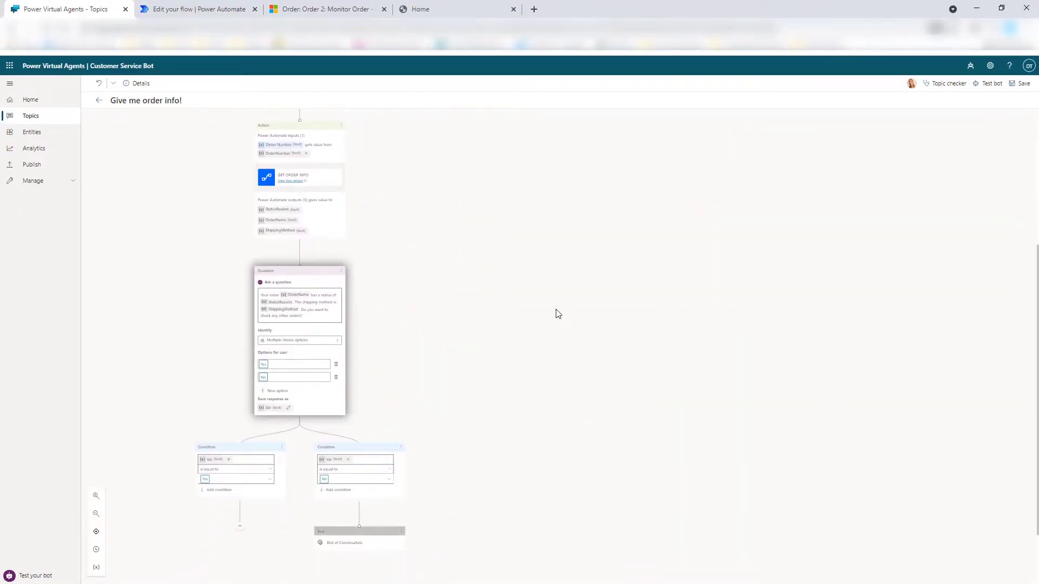
{"action": "key", "text": "ctrl+minus"}
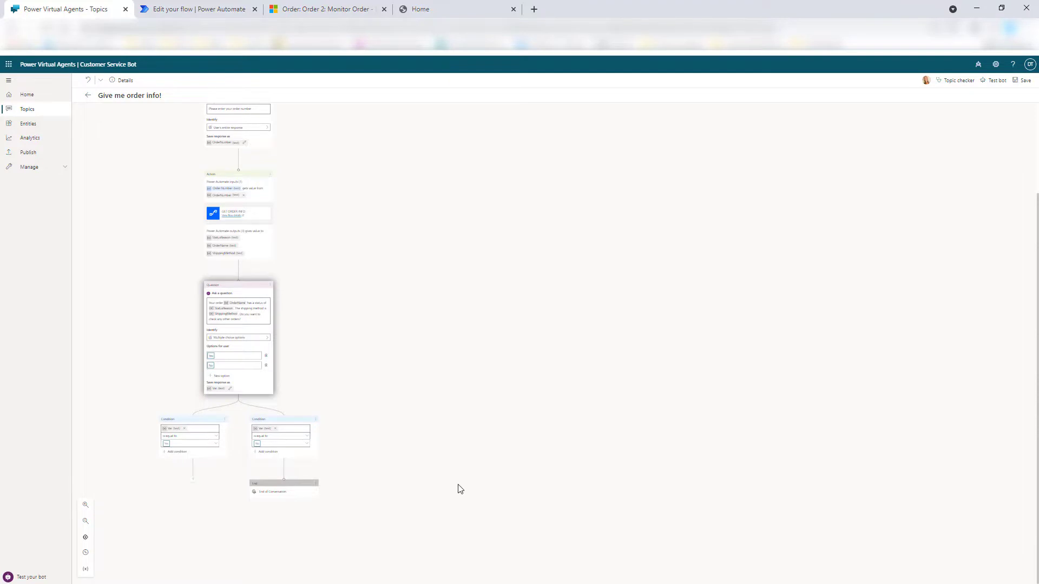
{"action": "scroll", "coordinate": [460, 489], "scroll_direction": "up", "scroll_amount": 1}
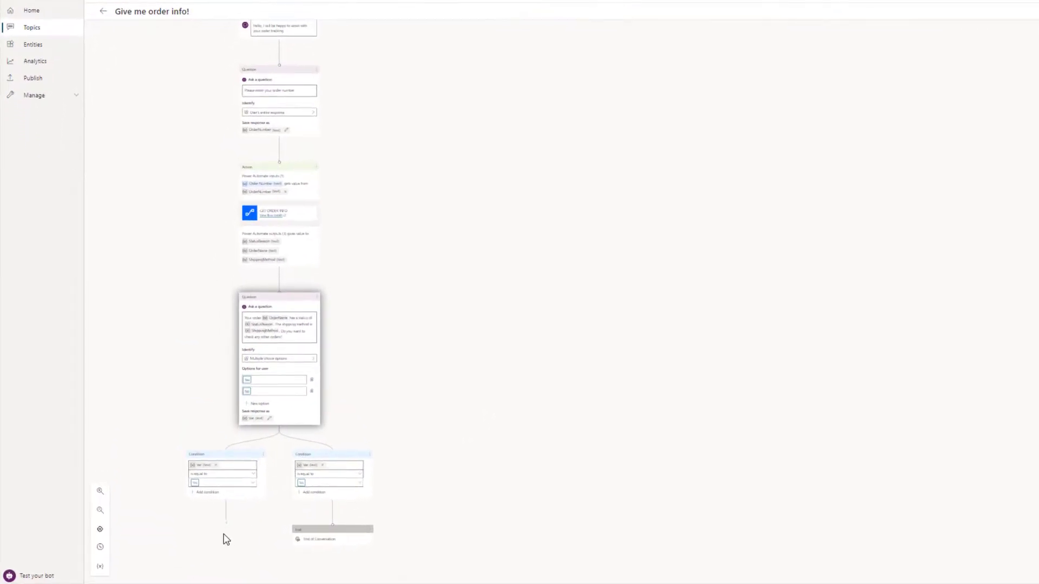
Connect the Yes branch back to the 'Please enter your order number' question
{"action": "left_click", "coordinate": [225, 532]}
{"action": "left_click", "coordinate": [235, 523]}
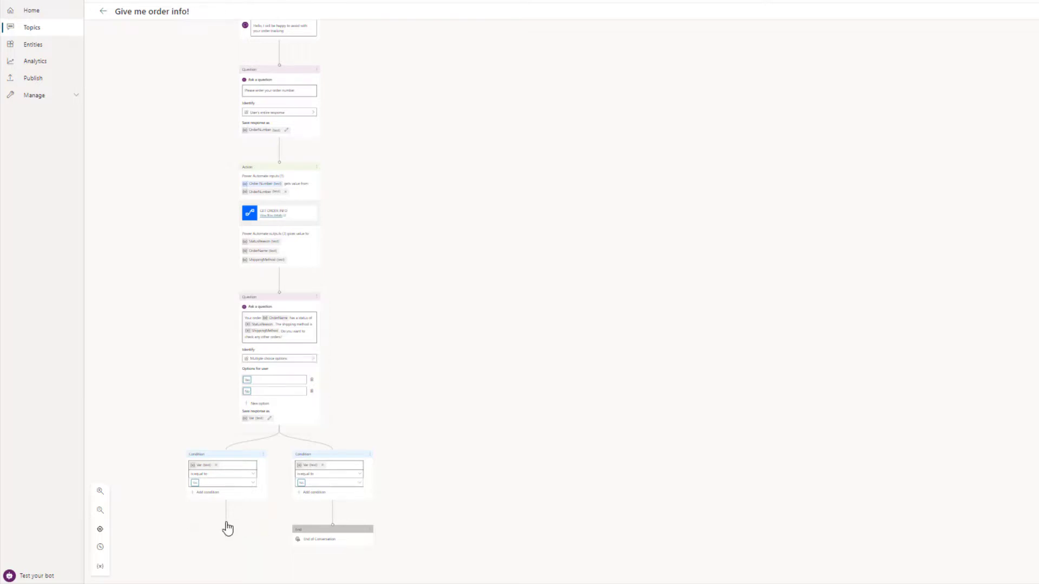
{"action": "left_click", "coordinate": [227, 528]}
{"action": "left_click_drag", "start_coordinate": [227, 526], "coordinate": [278, 66]}
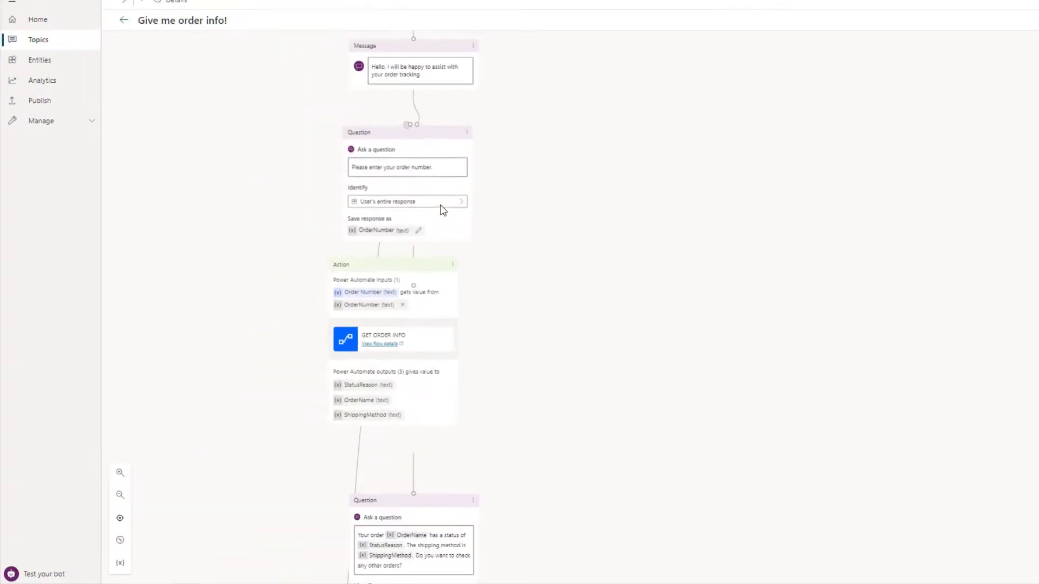
{"action": "scroll", "coordinate": [654, 248], "scroll_direction": "down", "scroll_amount": 2}
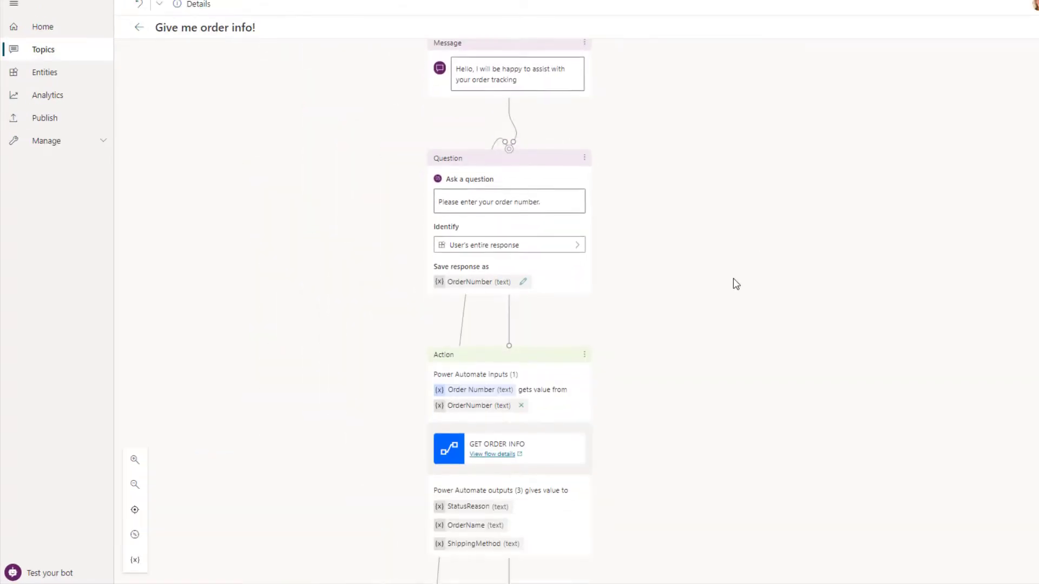
{"action": "scroll", "coordinate": [736, 284], "scroll_direction": "down", "scroll_amount": 10}
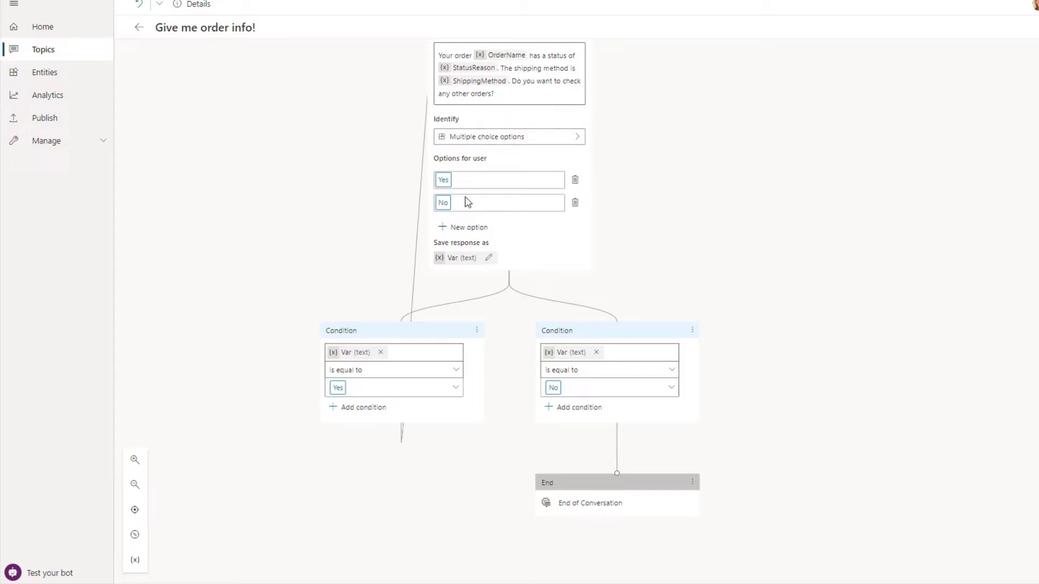
{"action": "mouse_move", "coordinate": [402, 443]}
{"action": "scroll", "coordinate": [418, 281], "scroll_direction": "up", "scroll_amount": 1}
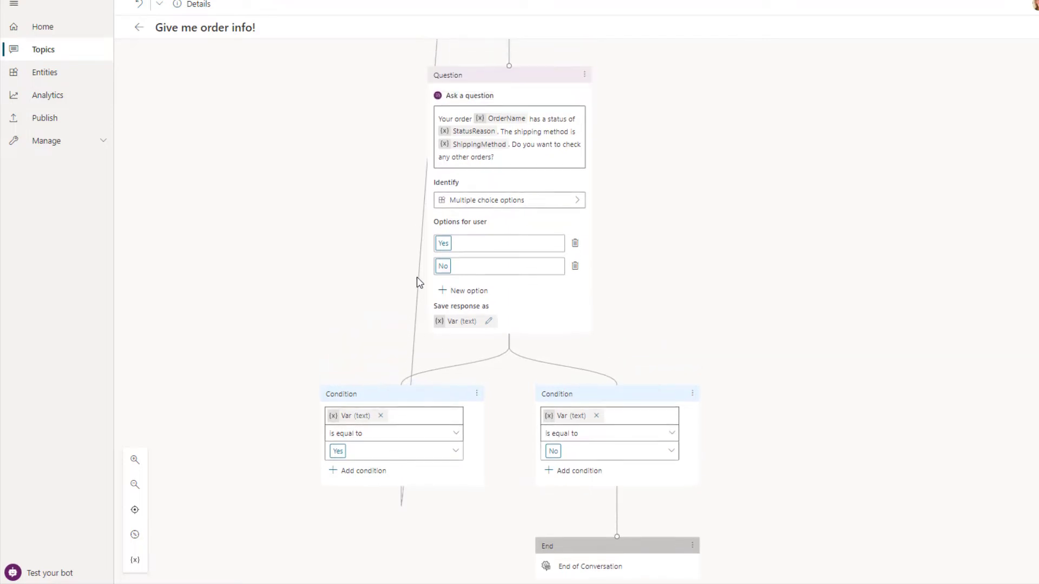
{"action": "scroll", "coordinate": [420, 282], "scroll_direction": "up", "scroll_amount": 6}
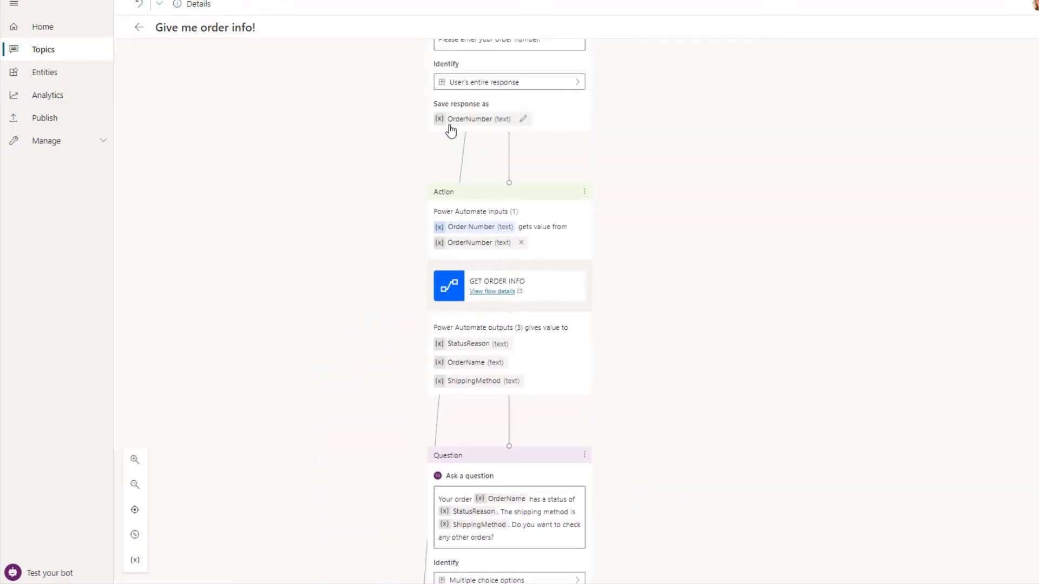
{"action": "scroll", "coordinate": [451, 132], "scroll_direction": "up", "scroll_amount": 2}
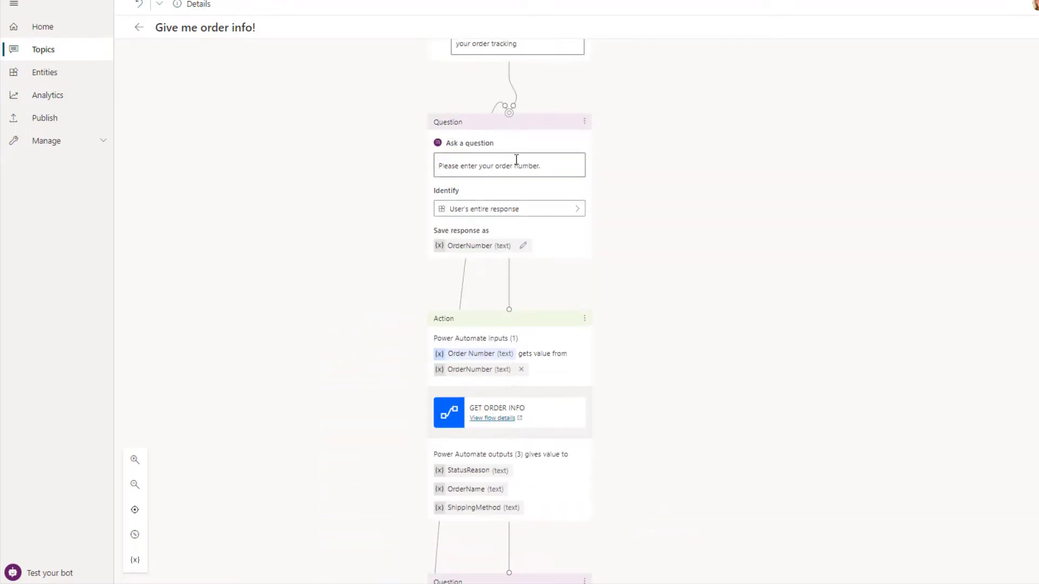